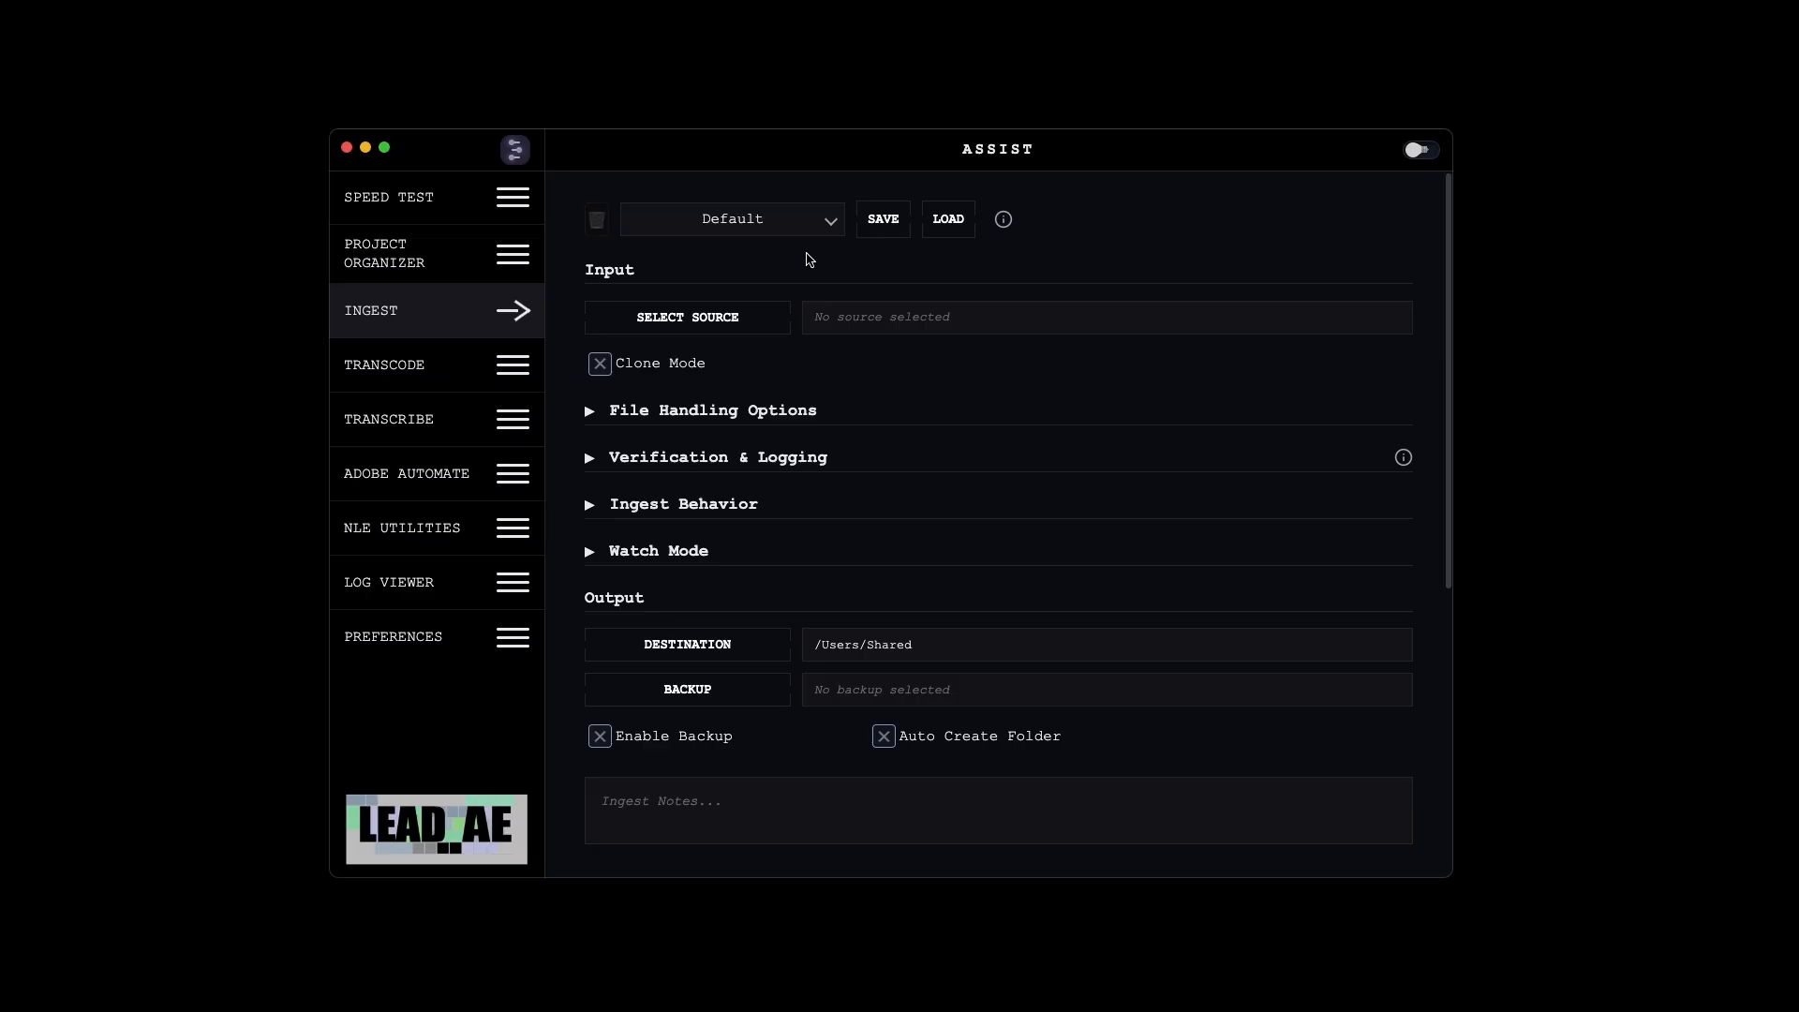
Step: Set the ingest source to the /Volumes/LEAD_AE_SSD drive
{"action": "mouse_move", "coordinate": [1004, 221]}
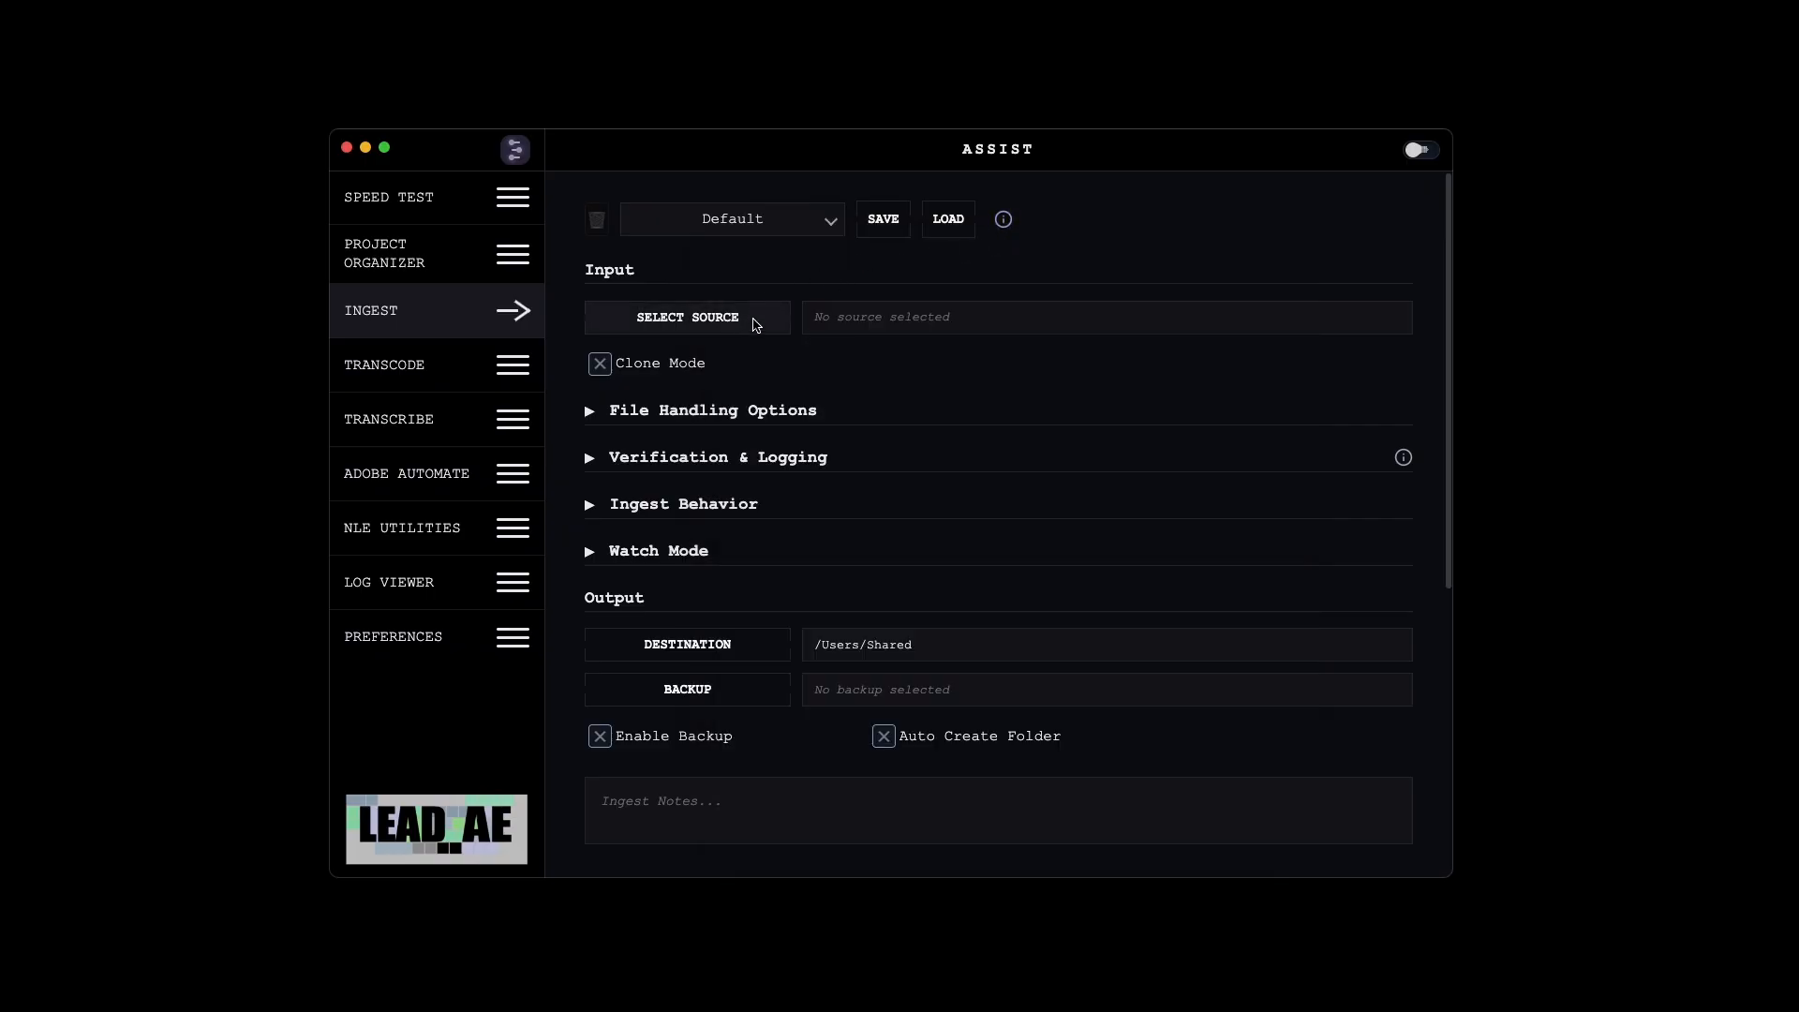
{"action": "left_click", "coordinate": [756, 324]}
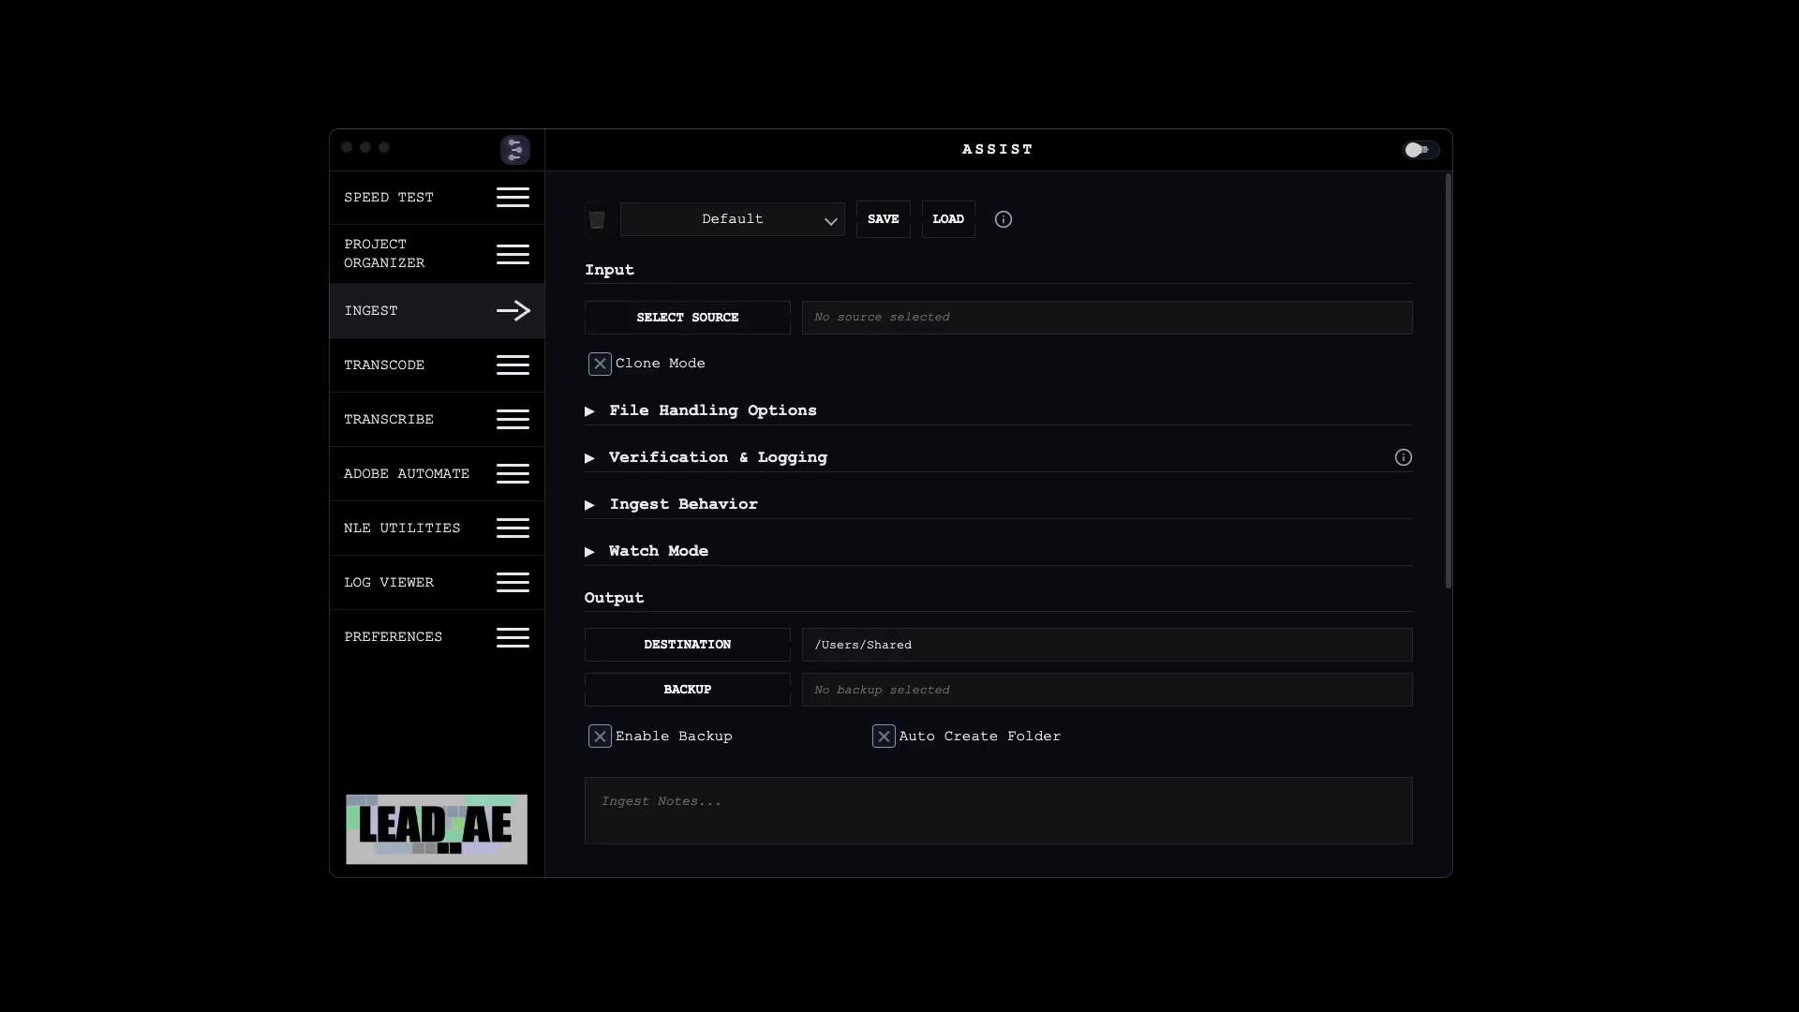
{"action": "key", "text": "Return"}
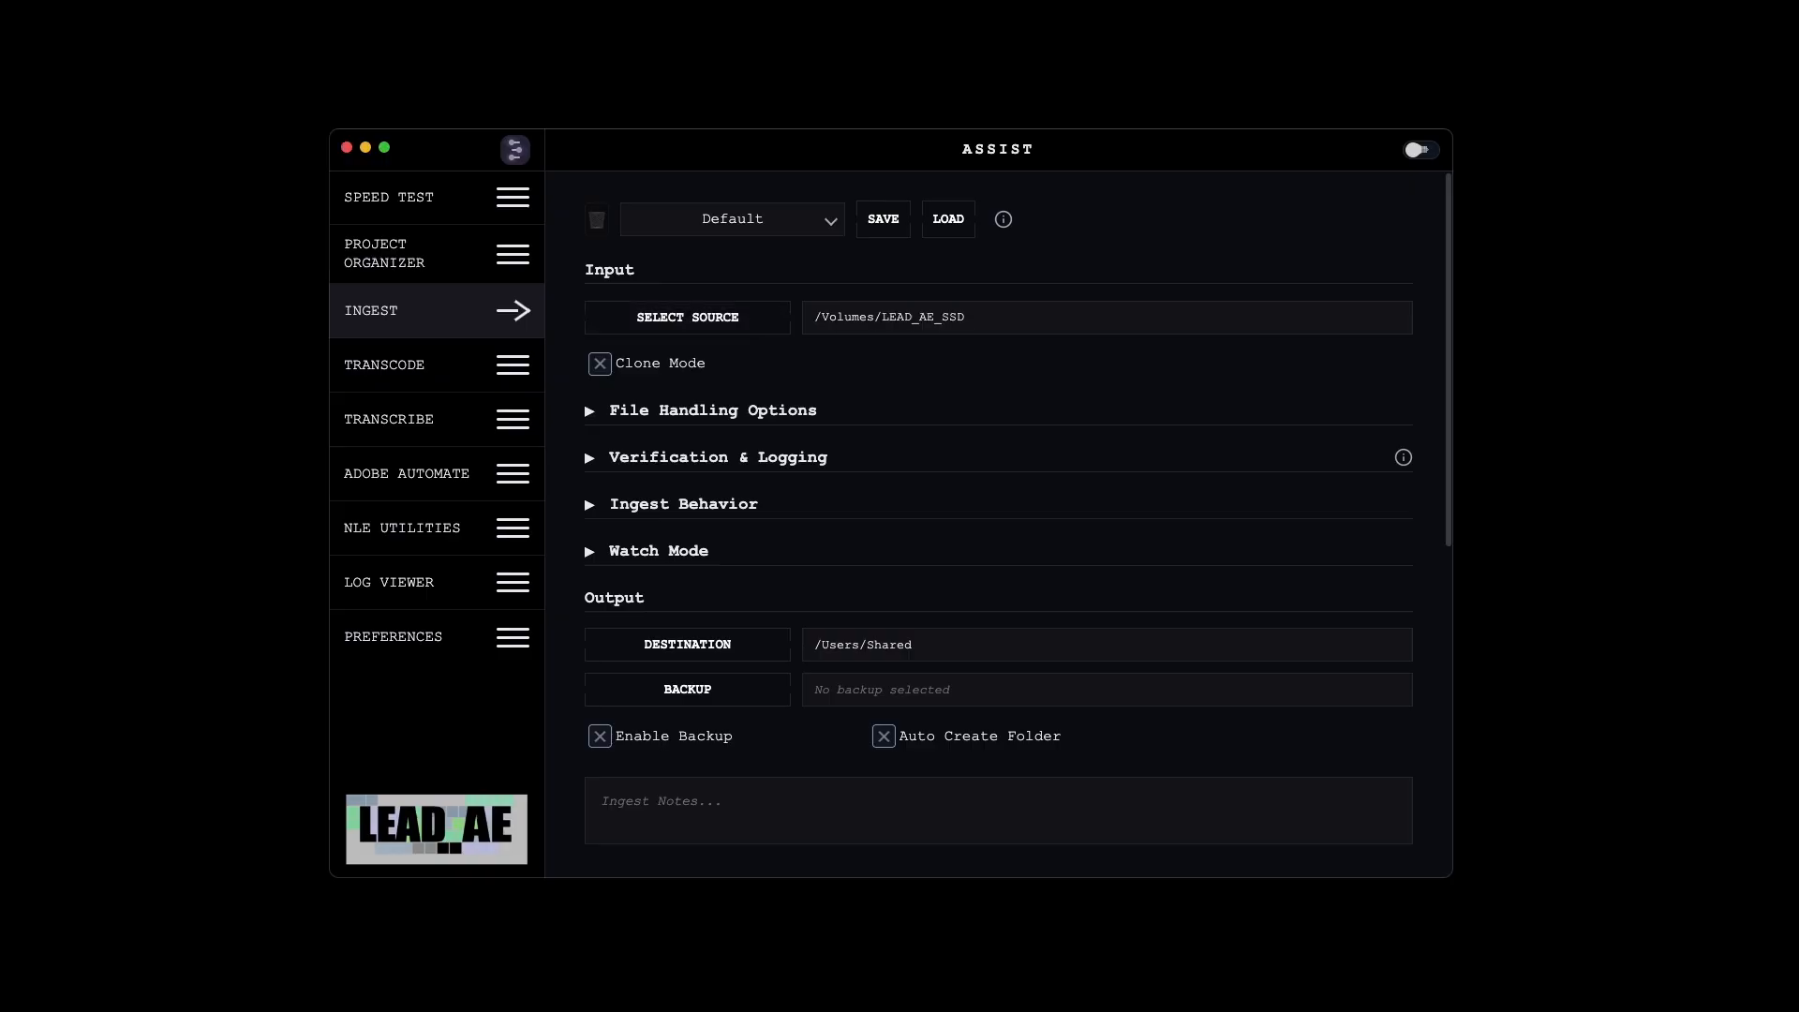
Step: Change the ingest source to the /Volumes/LeadAE/TEST folder
{"action": "left_click", "coordinate": [756, 324]}
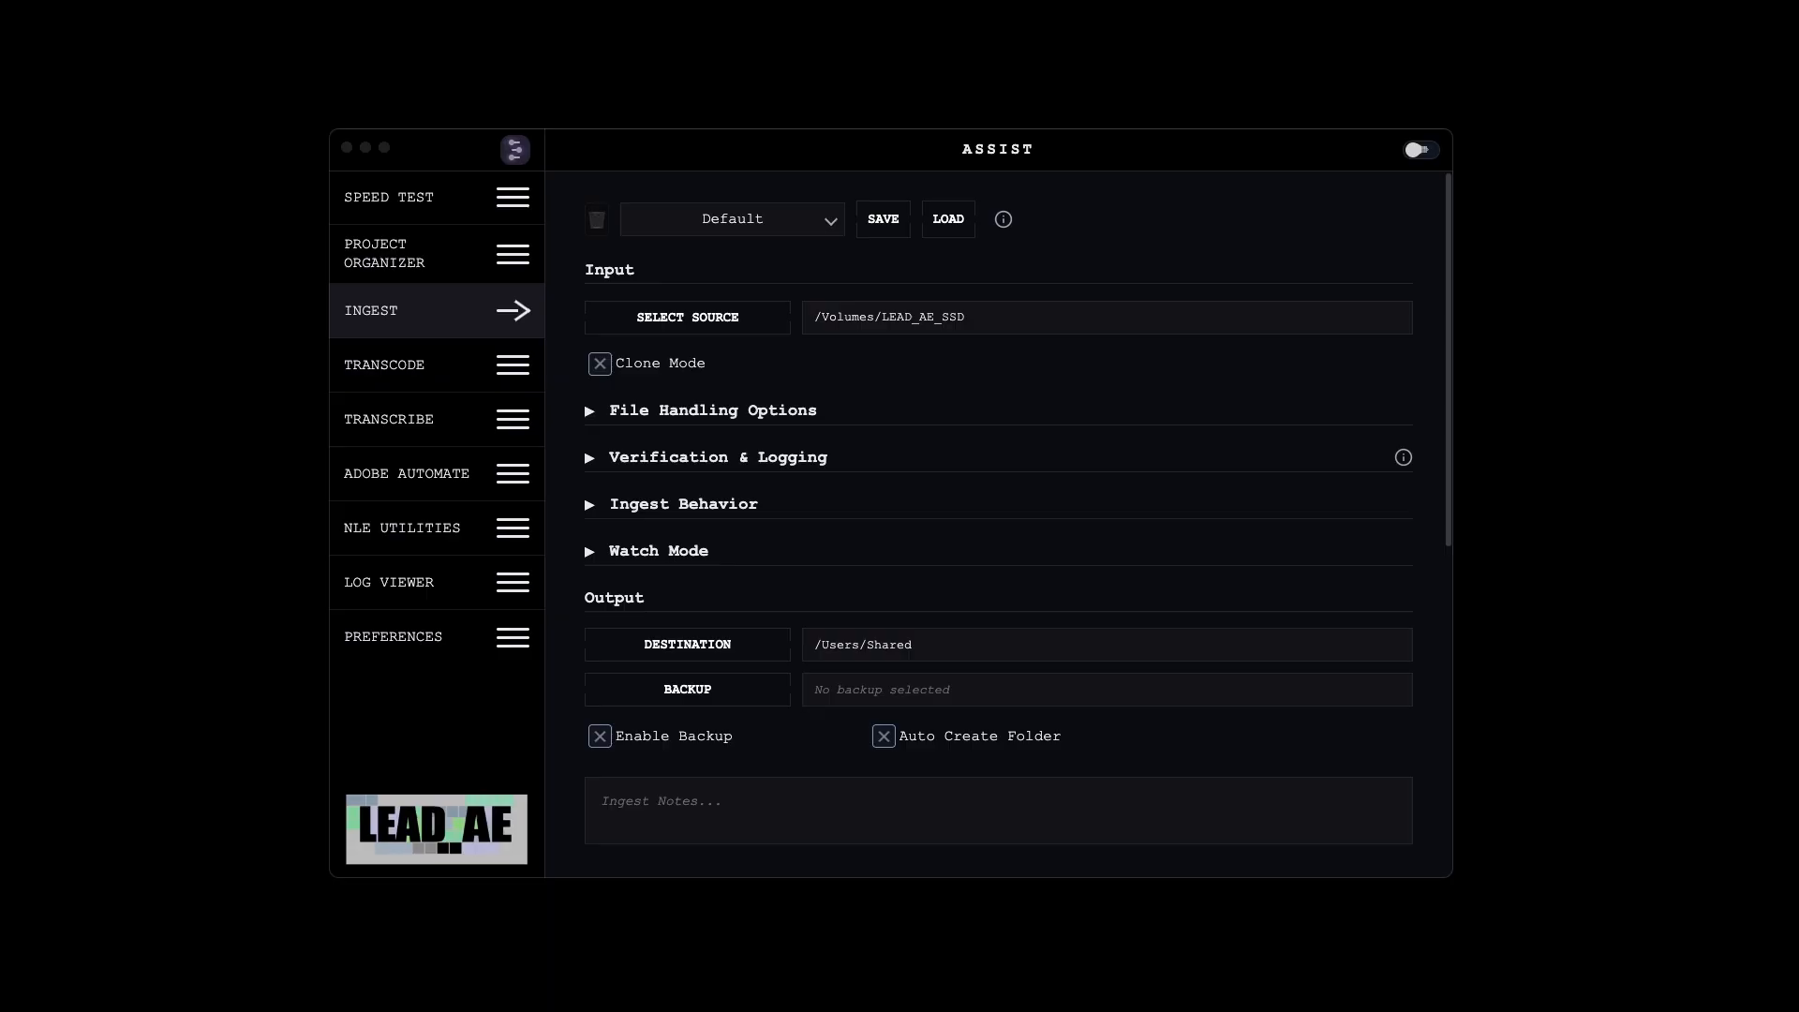
{"action": "key", "text": "Return"}
{"action": "left_click", "coordinate": [697, 318]}
{"action": "key", "text": "Return"}
{"action": "left_click", "coordinate": [671, 315]}
{"action": "left_click", "coordinate": [1120, 232]}
Step: Enable Clone Mode and expand the TEST folder with its LEAD AE, INGEST, Avid MediaFiles and AVID_TEST subfolders
{"action": "left_click", "coordinate": [599, 363]}
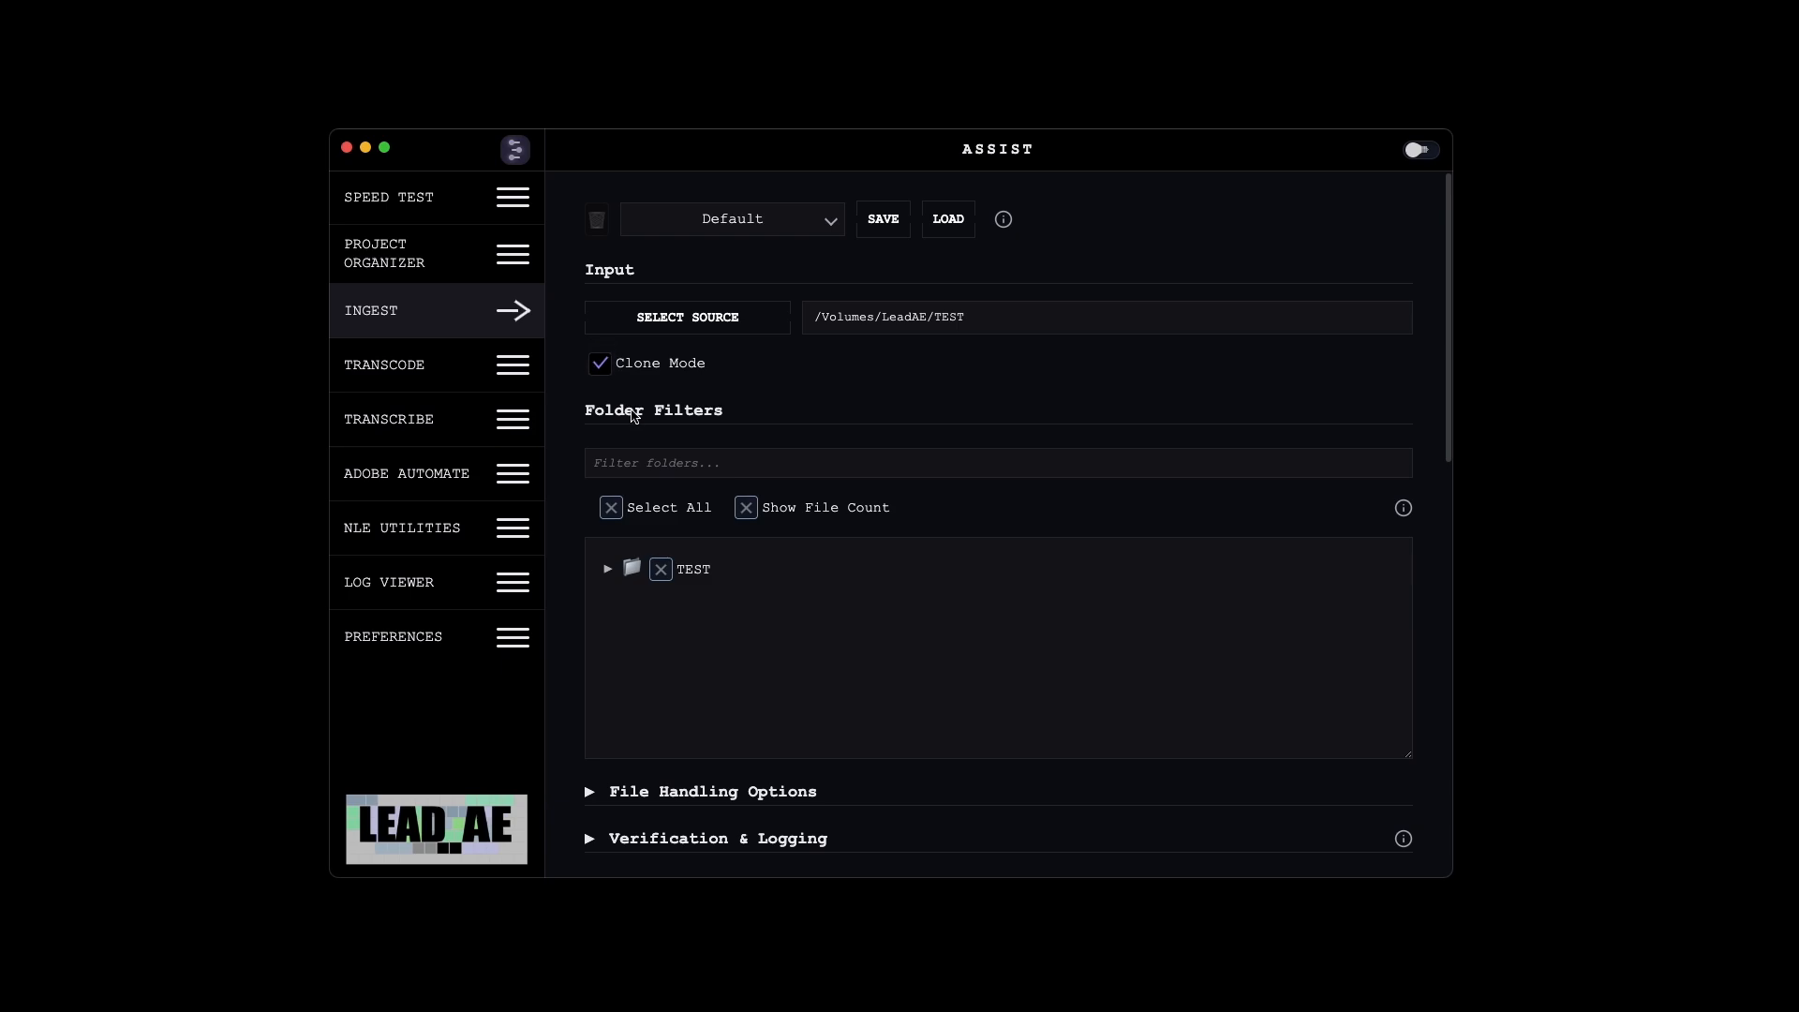
{"action": "left_click", "coordinate": [607, 568]}
{"action": "left_click", "coordinate": [635, 738]}
{"action": "left_click", "coordinate": [634, 705]}
{"action": "left_click", "coordinate": [635, 673]}
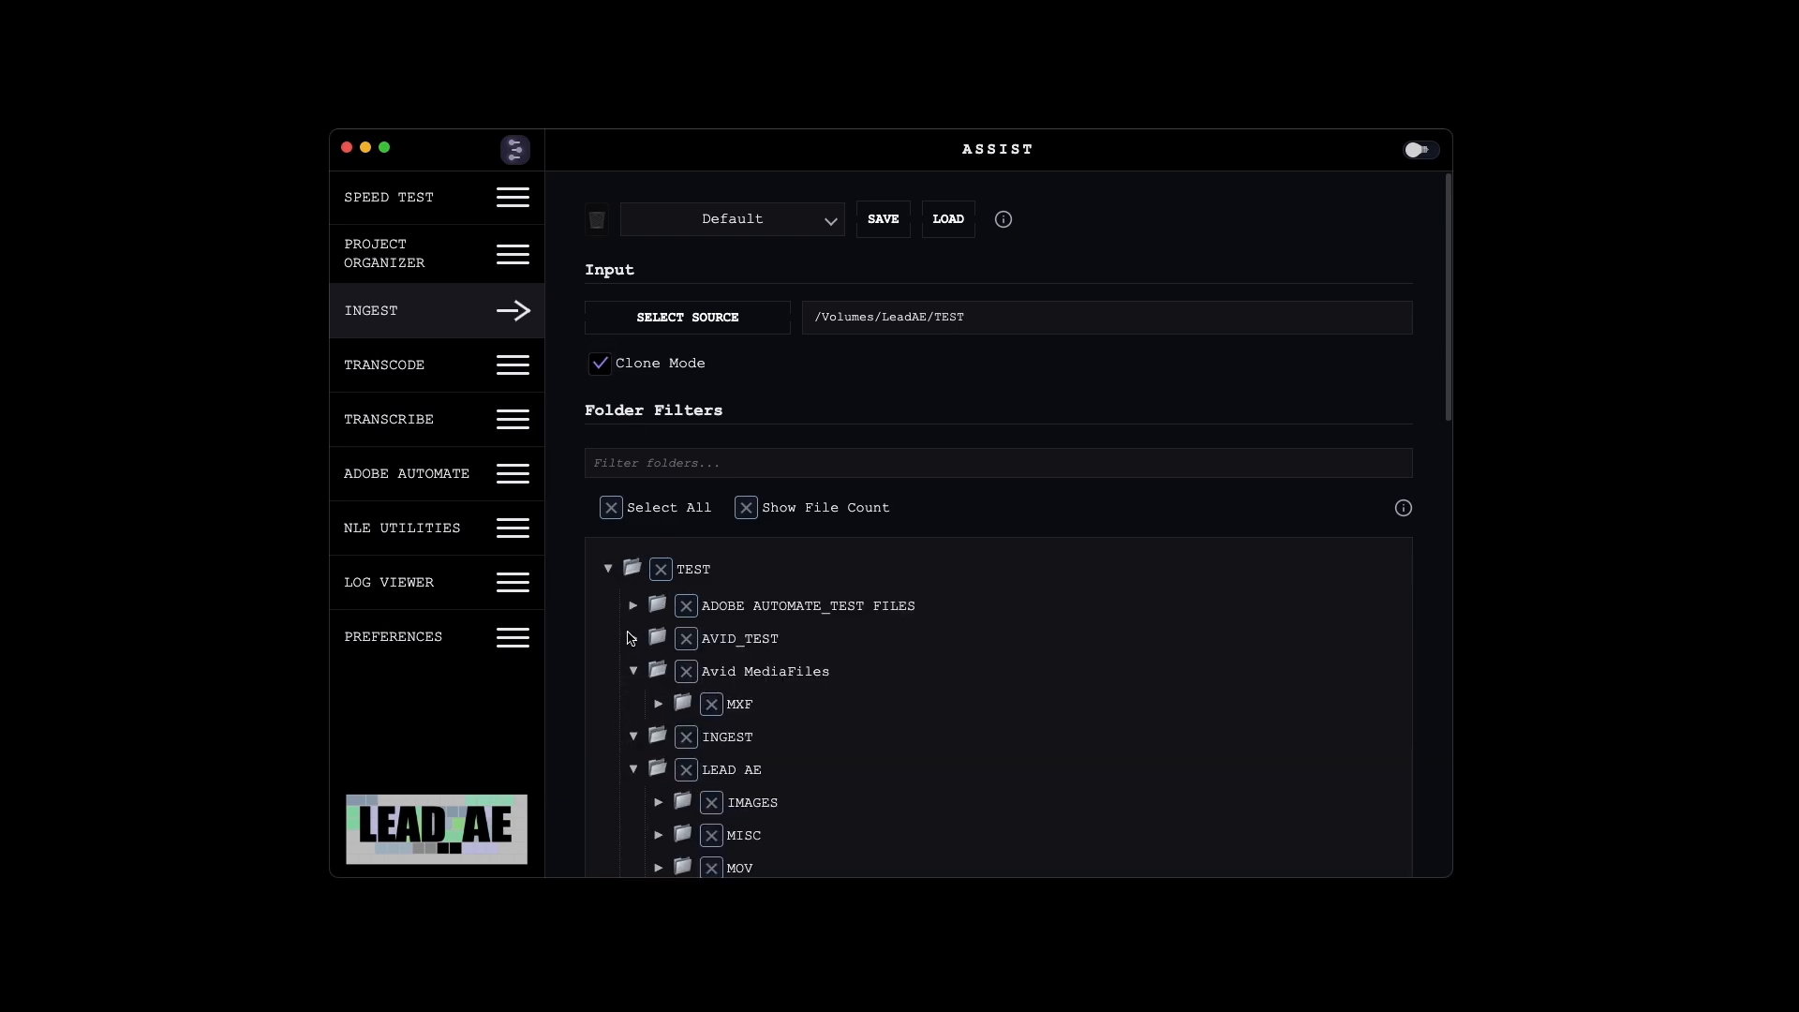
{"action": "left_click", "coordinate": [635, 640]}
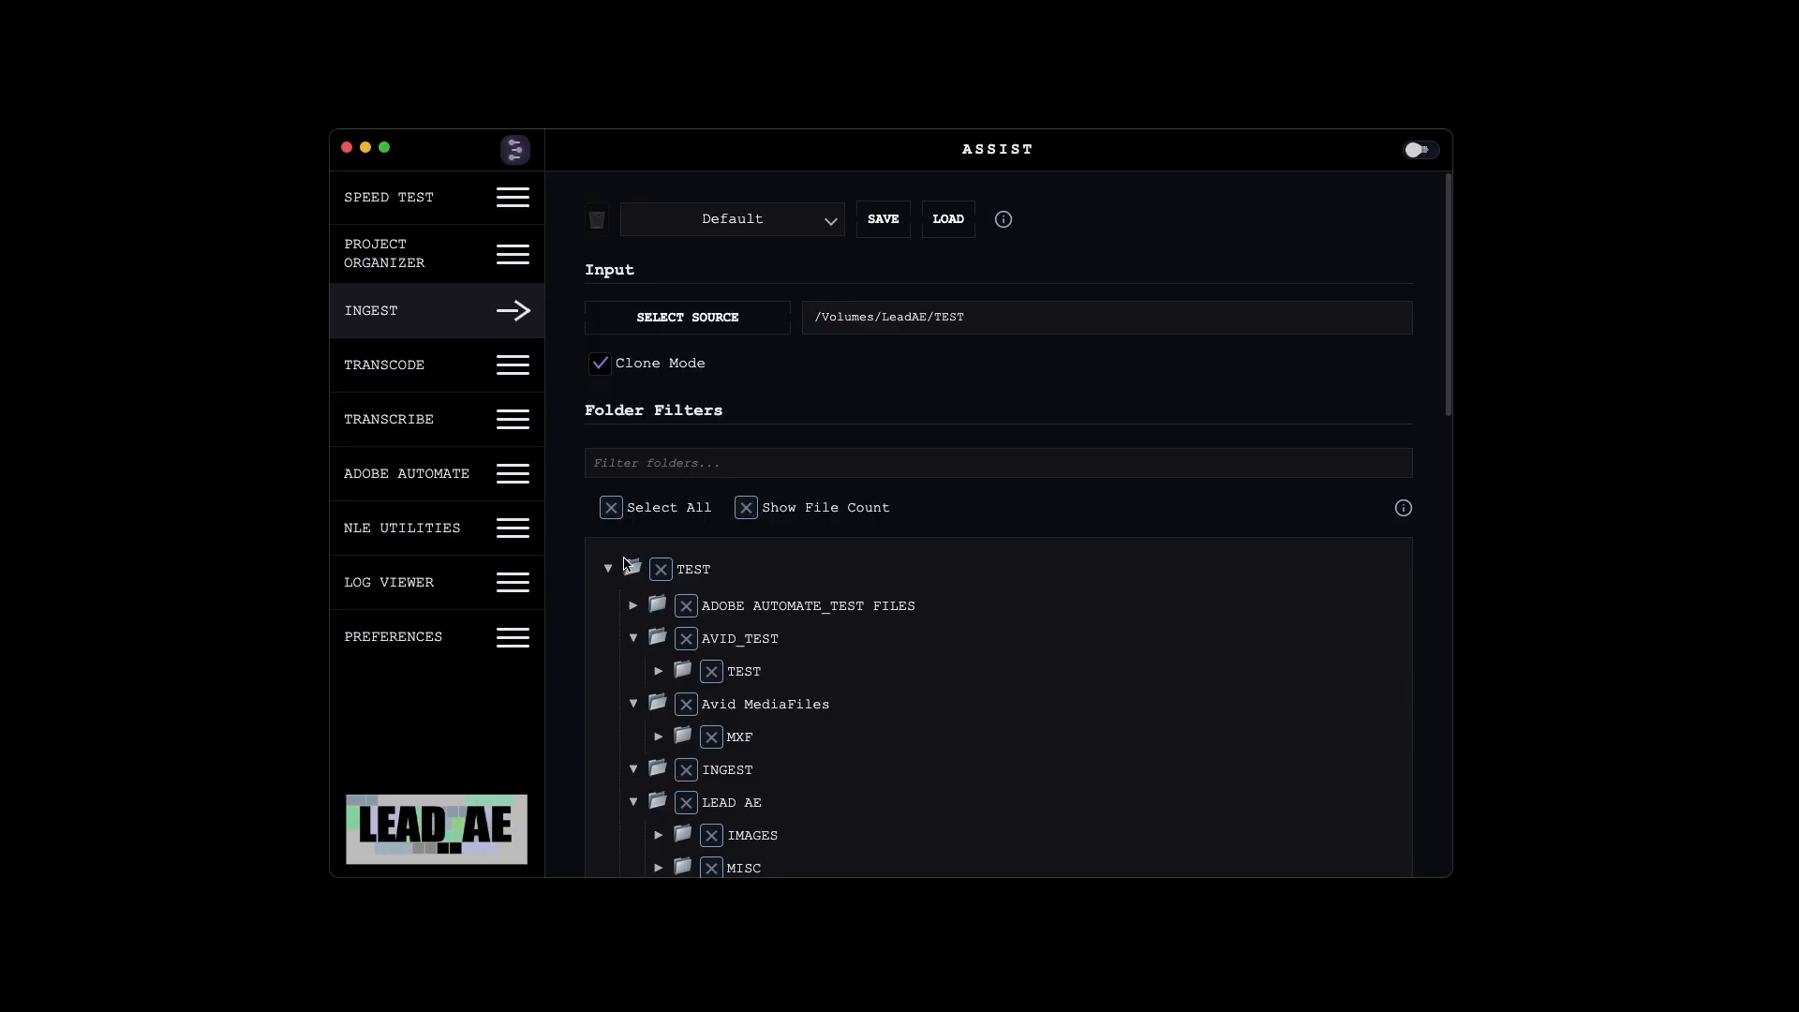
Step: Filter the folder tree by TEST and clear the filter again
{"action": "left_click", "coordinate": [634, 463]}
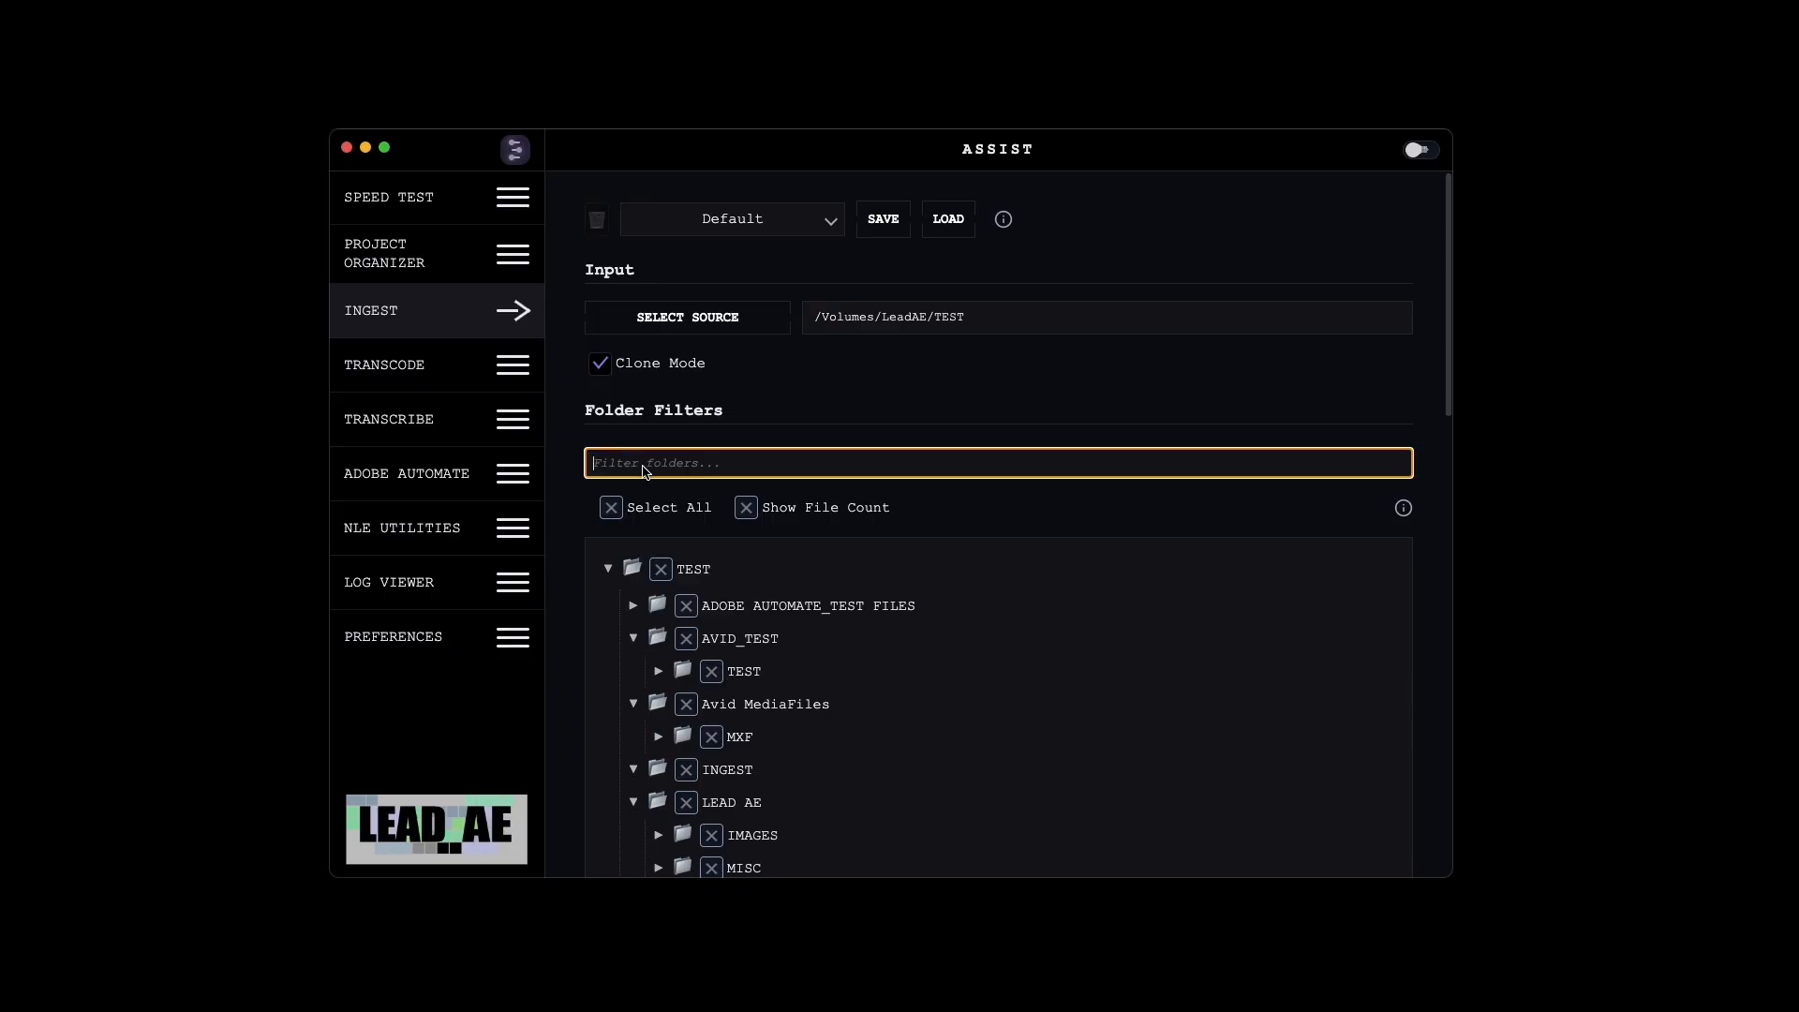
{"action": "type", "text": "TEST"}
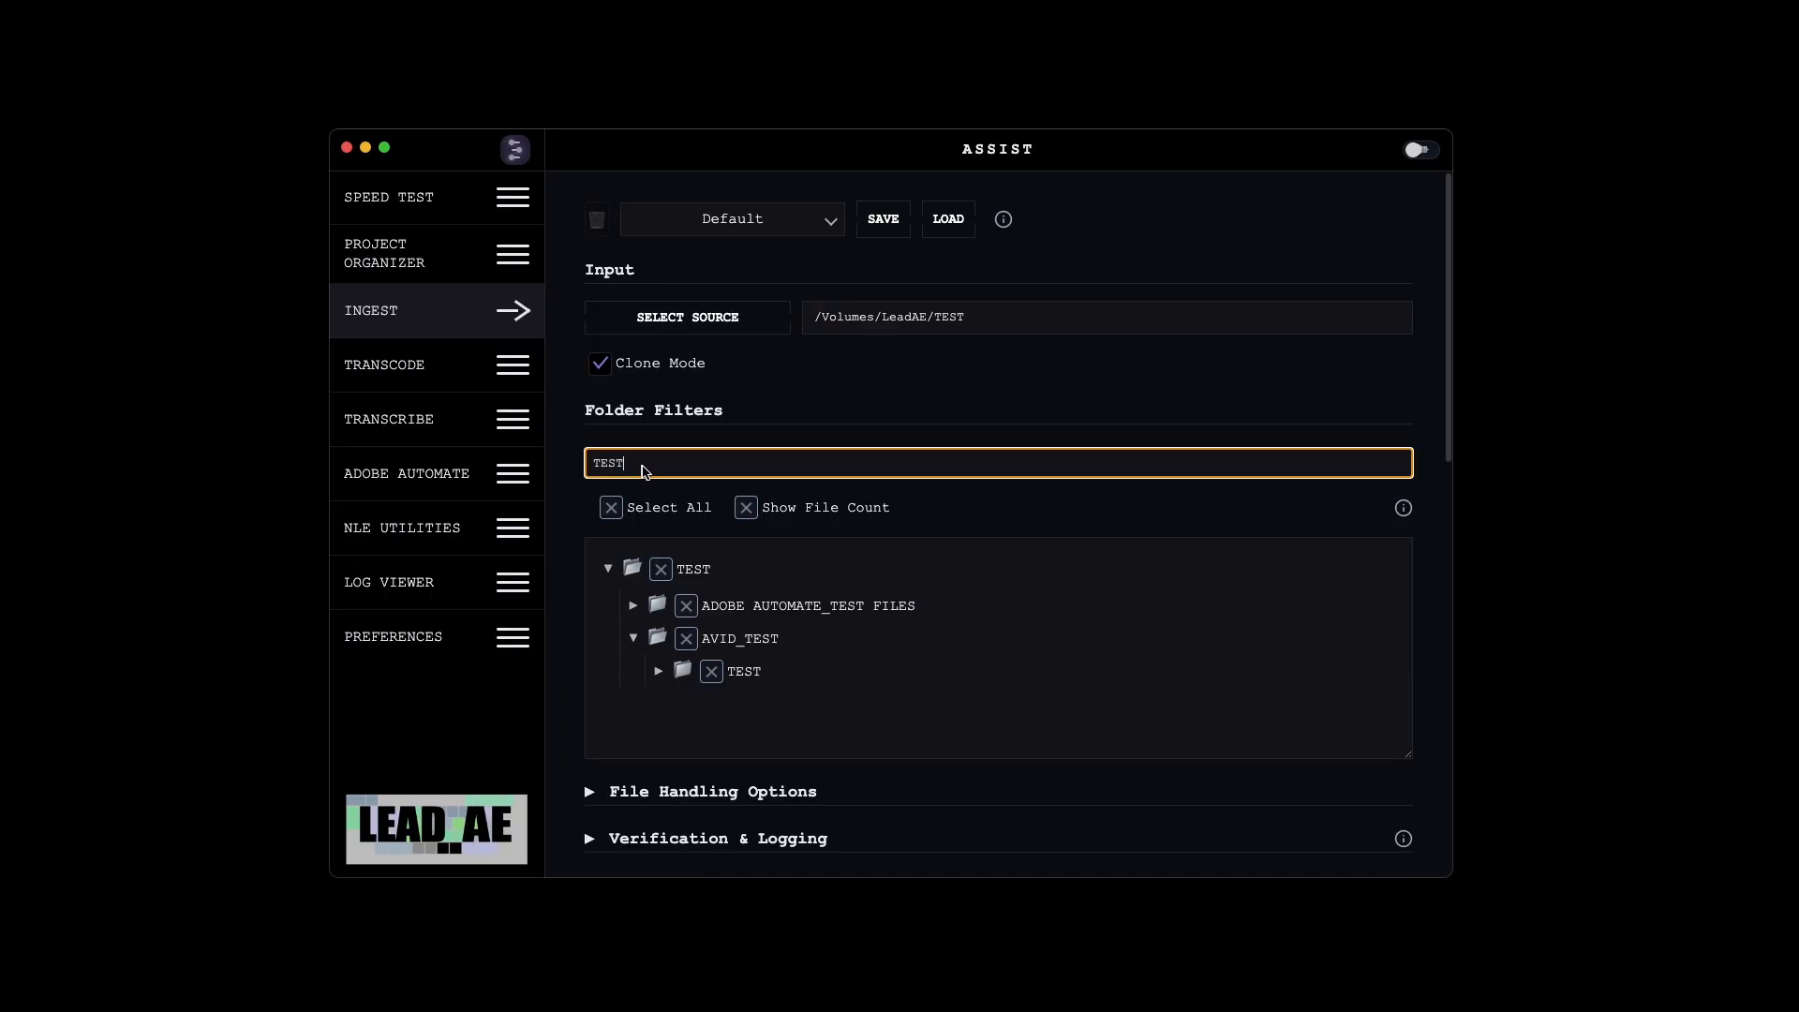
{"action": "key", "text": "super+a"}
{"action": "key", "text": "BackSpace"}
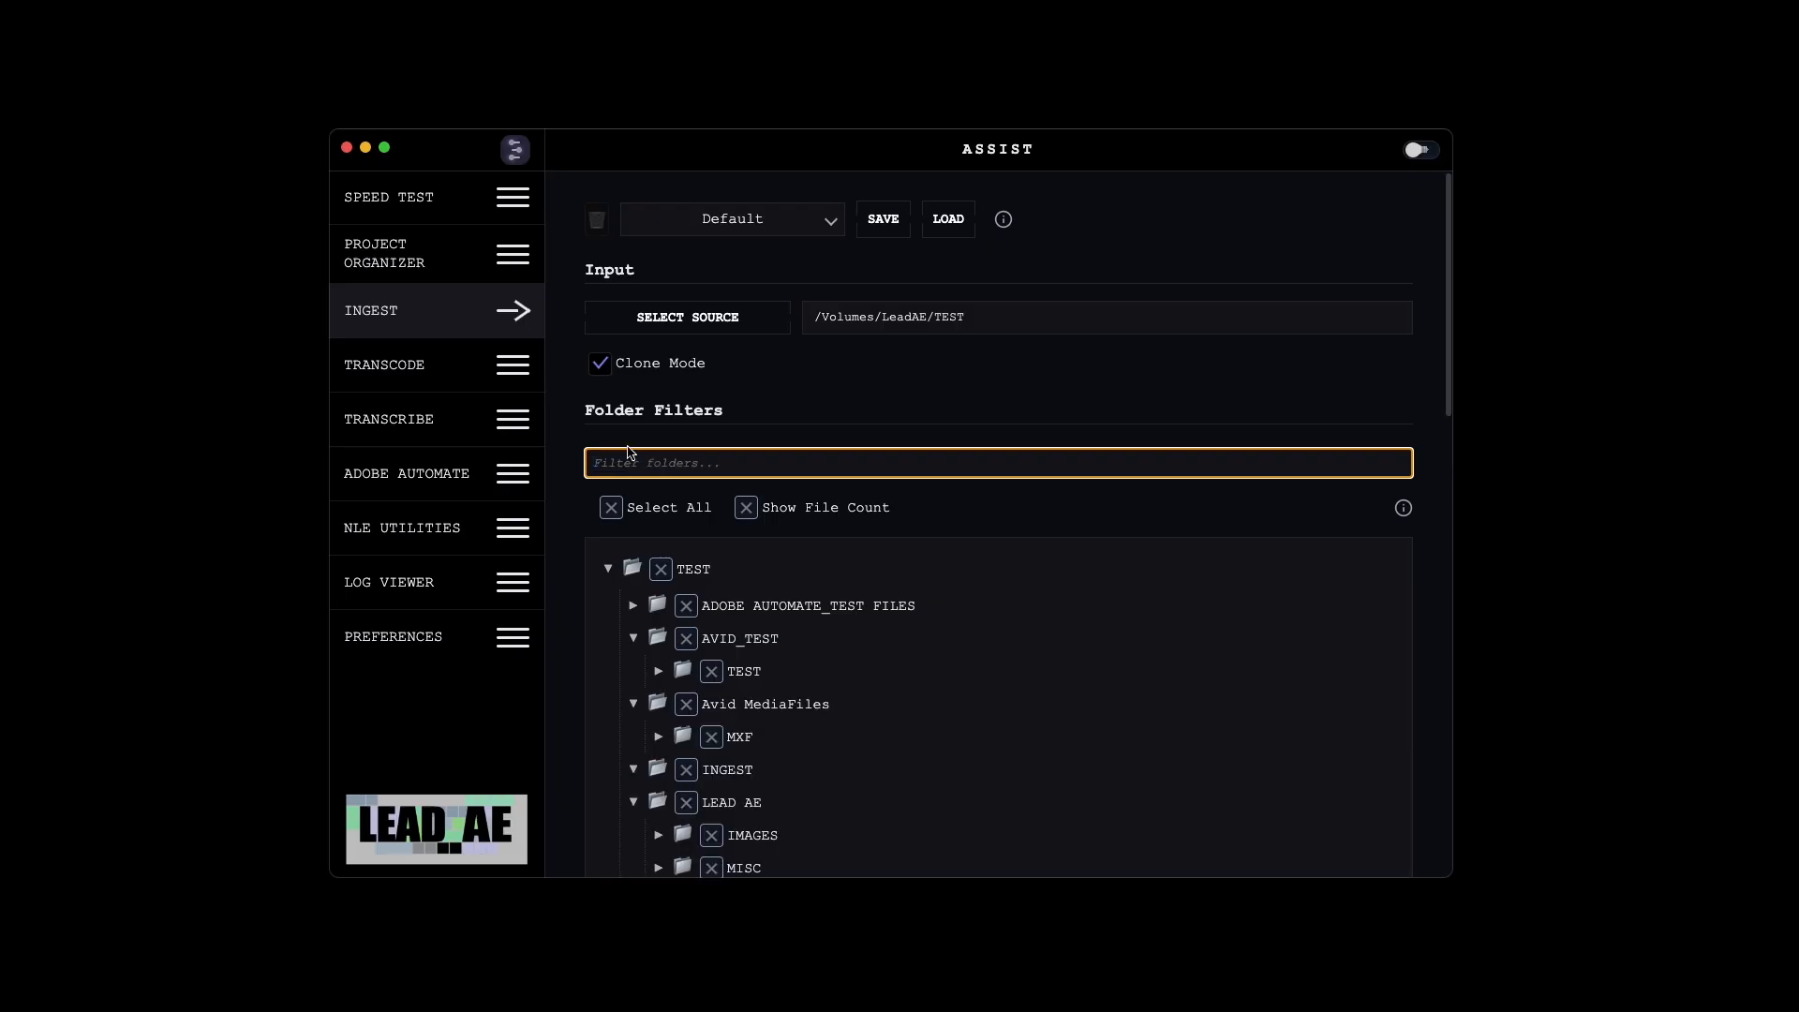
Step: Toggle Select All on and off for the folder tree and enable Show File Count
{"action": "left_click", "coordinate": [611, 507]}
{"action": "left_click", "coordinate": [616, 504]}
{"action": "left_click", "coordinate": [746, 507]}
Step: Expand the MISC, MOV and MP4 folders under LEAD AE to review the folder tree
{"action": "scroll", "coordinate": [781, 653], "scroll_direction": "down", "scroll_amount": 2}
{"action": "scroll", "coordinate": [781, 653], "scroll_direction": "down", "scroll_amount": 1}
{"action": "left_click", "coordinate": [661, 709]}
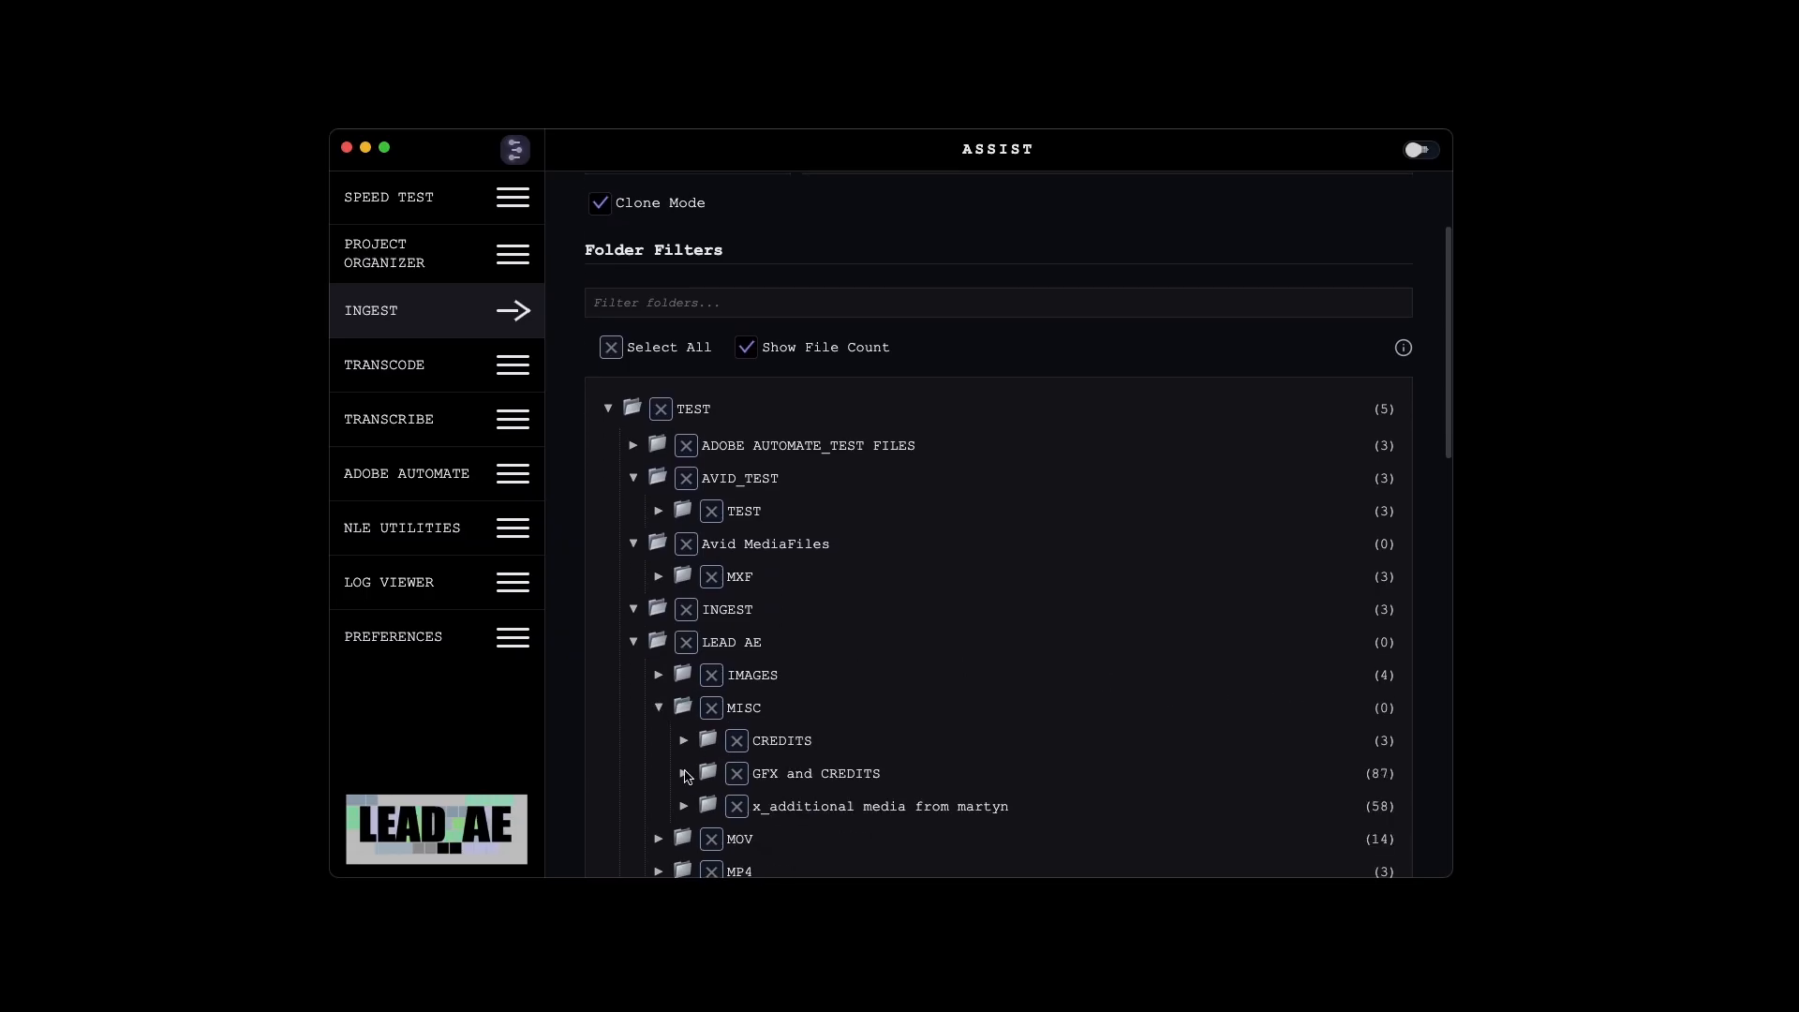
{"action": "scroll", "coordinate": [680, 764], "scroll_direction": "down", "scroll_amount": 2}
{"action": "left_click", "coordinate": [660, 727]}
{"action": "left_click", "coordinate": [662, 760]}
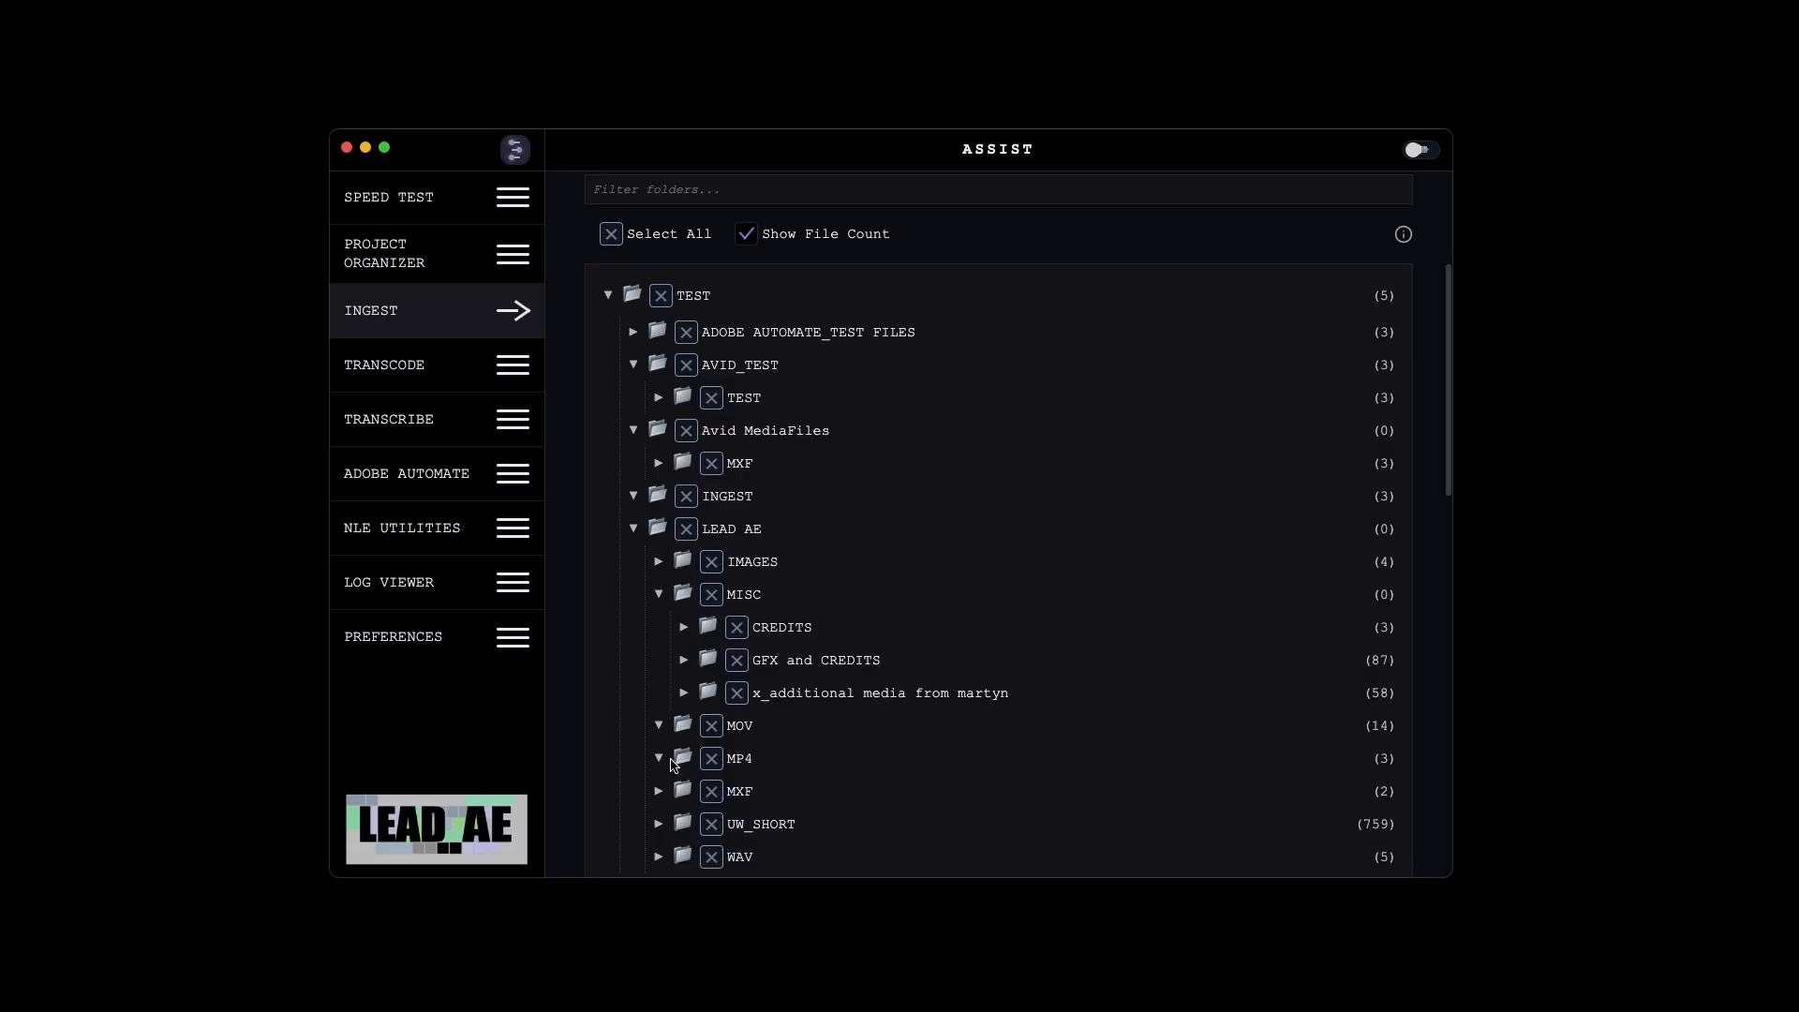
{"action": "scroll", "coordinate": [735, 688], "scroll_direction": "up", "scroll_amount": 1}
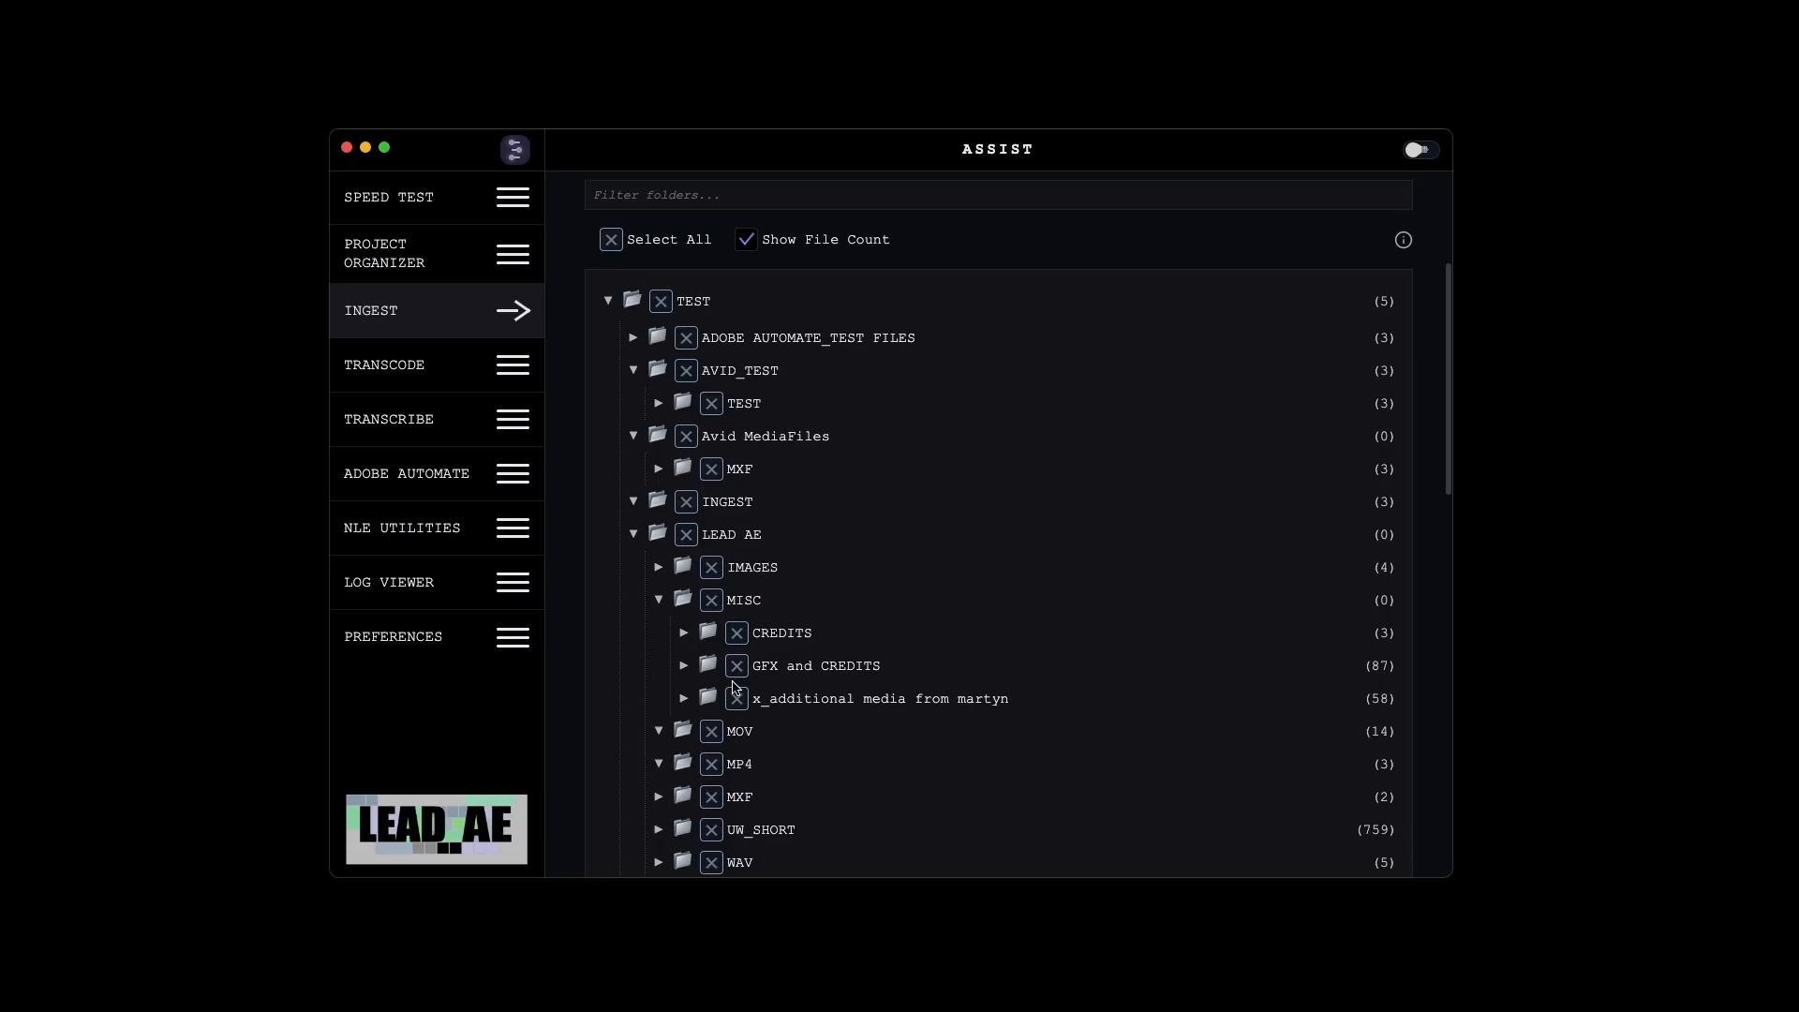
{"action": "scroll", "coordinate": [736, 689], "scroll_direction": "up", "scroll_amount": 1}
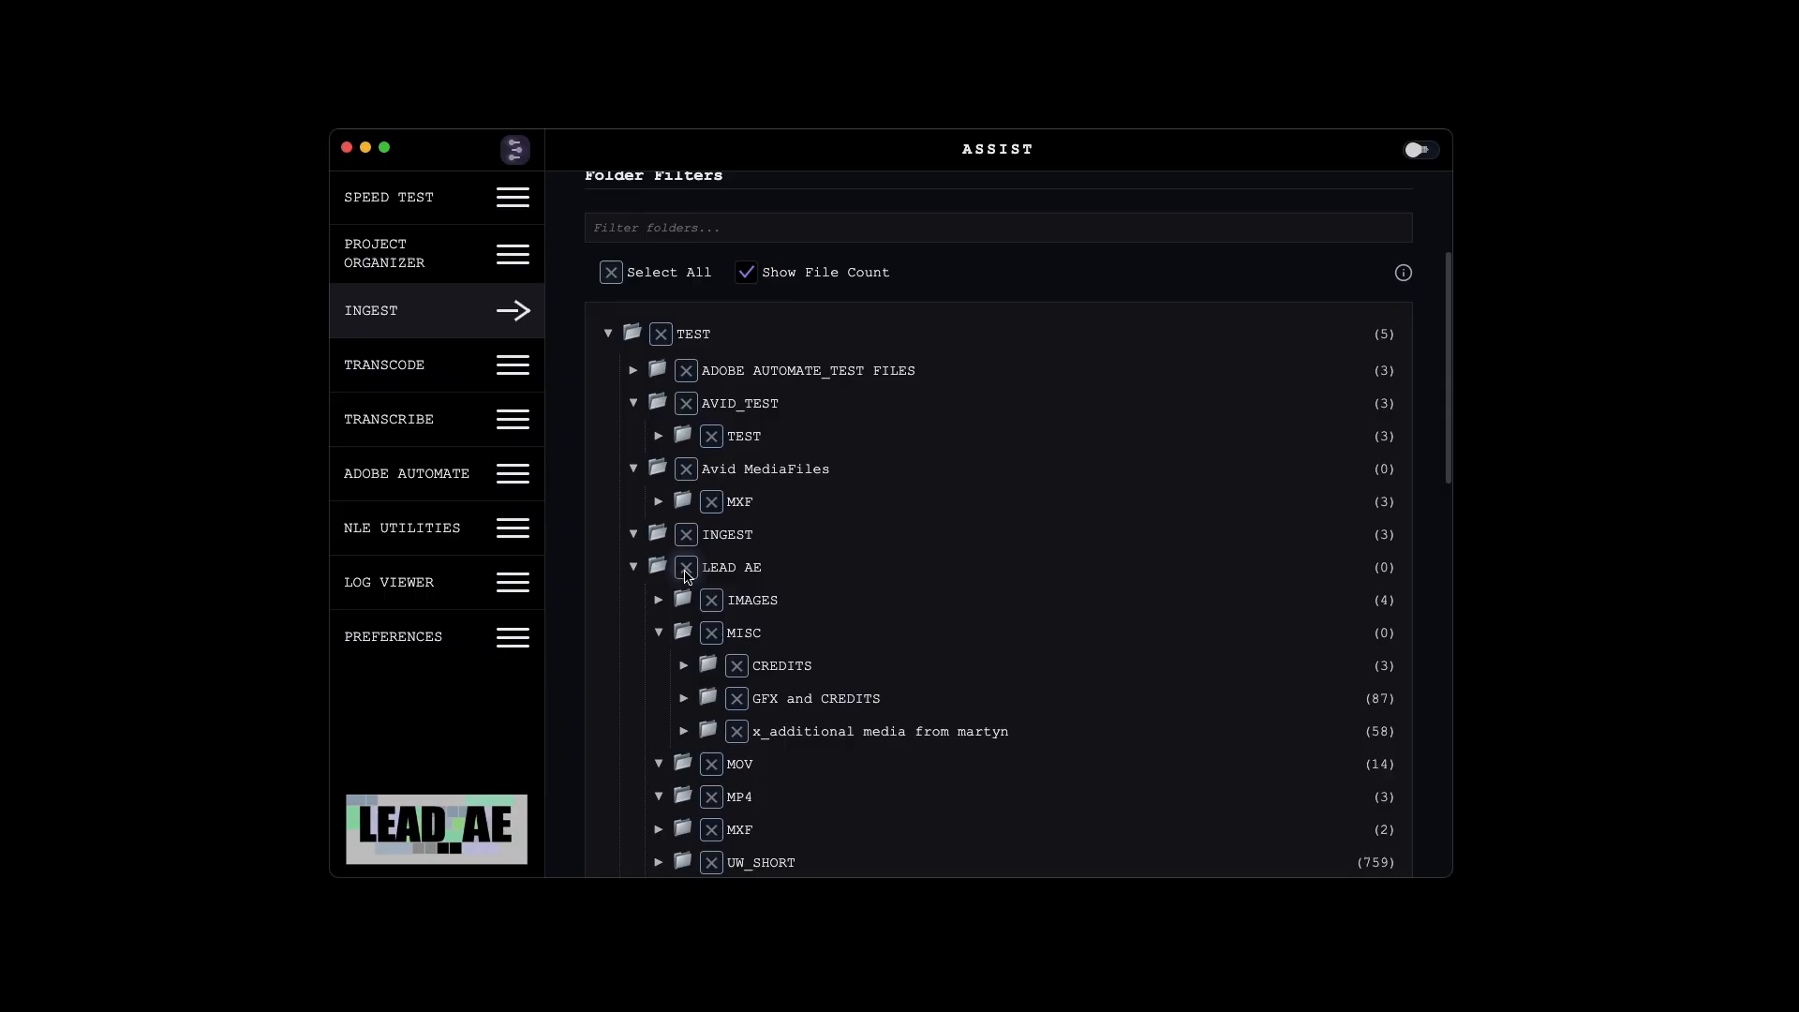
Step: Select the INGEST, WAV and UW_SHORT folders for cloning and turn Clone Mode back off
{"action": "left_click", "coordinate": [686, 534]}
{"action": "scroll", "coordinate": [796, 628], "scroll_direction": "down", "scroll_amount": 5}
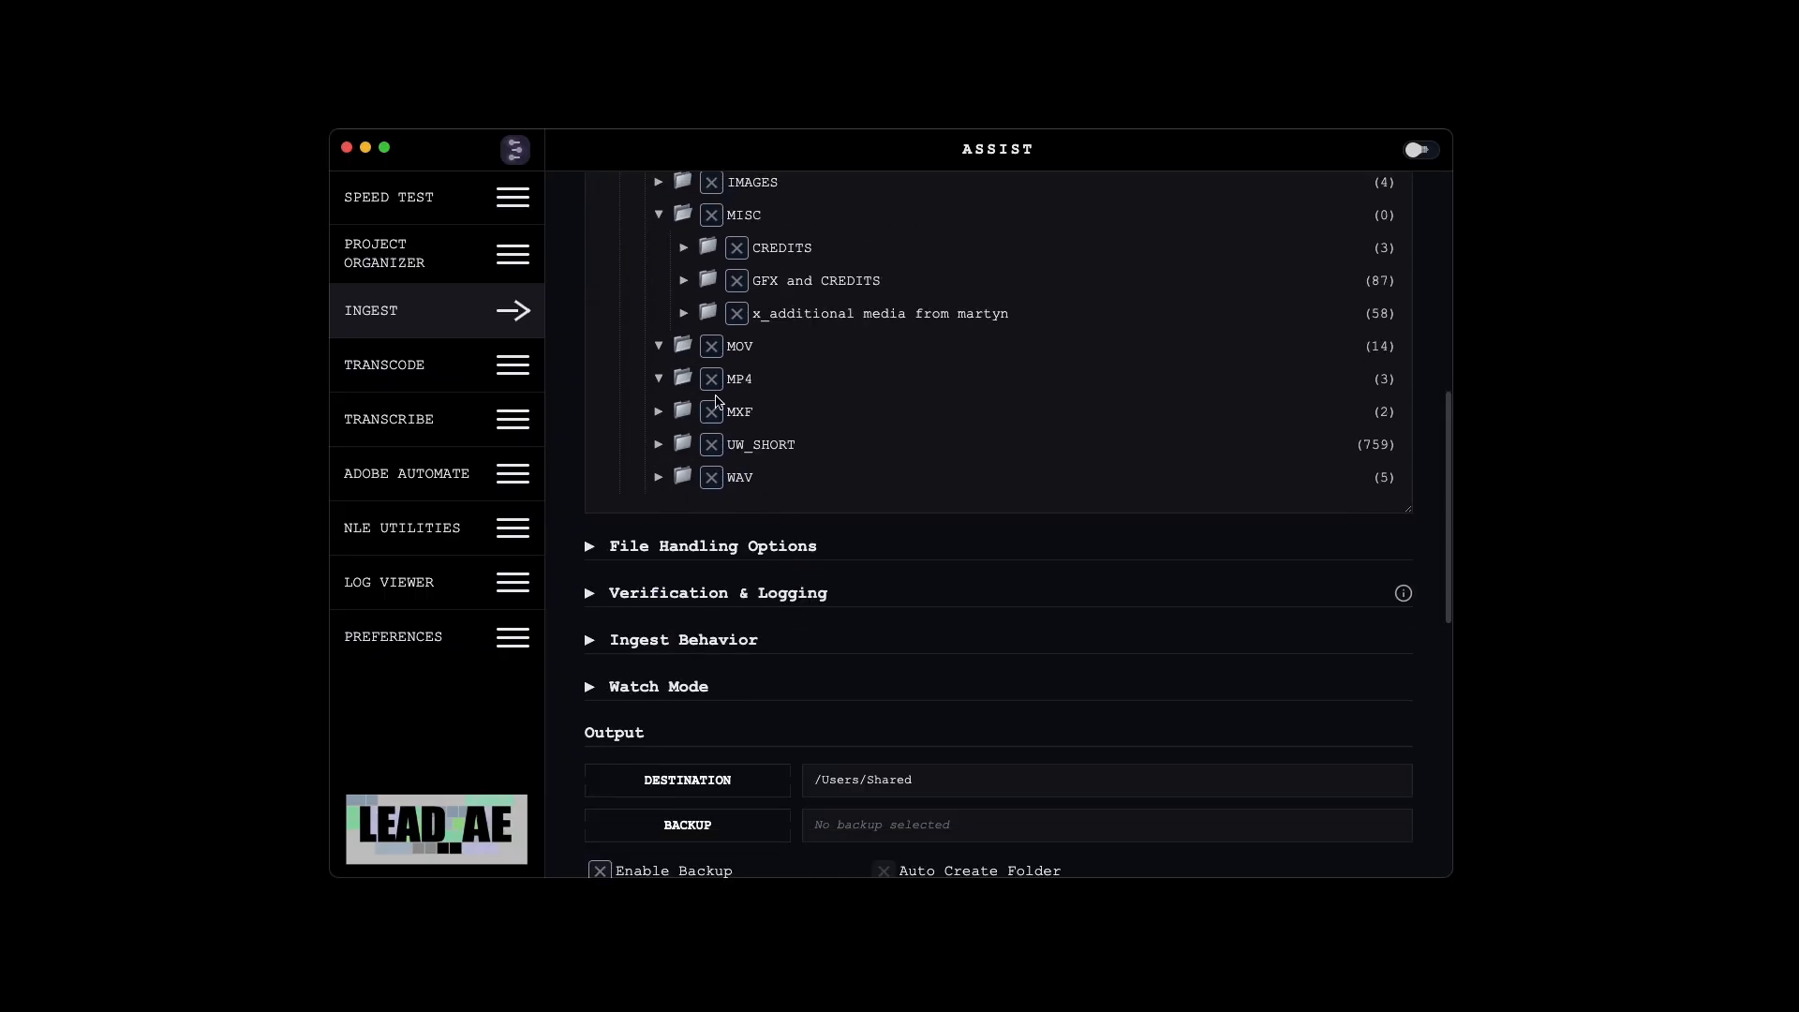
{"action": "left_click", "coordinate": [712, 477]}
{"action": "left_click", "coordinate": [713, 445]}
{"action": "scroll", "coordinate": [745, 427], "scroll_direction": "up", "scroll_amount": 7}
{"action": "scroll", "coordinate": [745, 442], "scroll_direction": "up", "scroll_amount": 1}
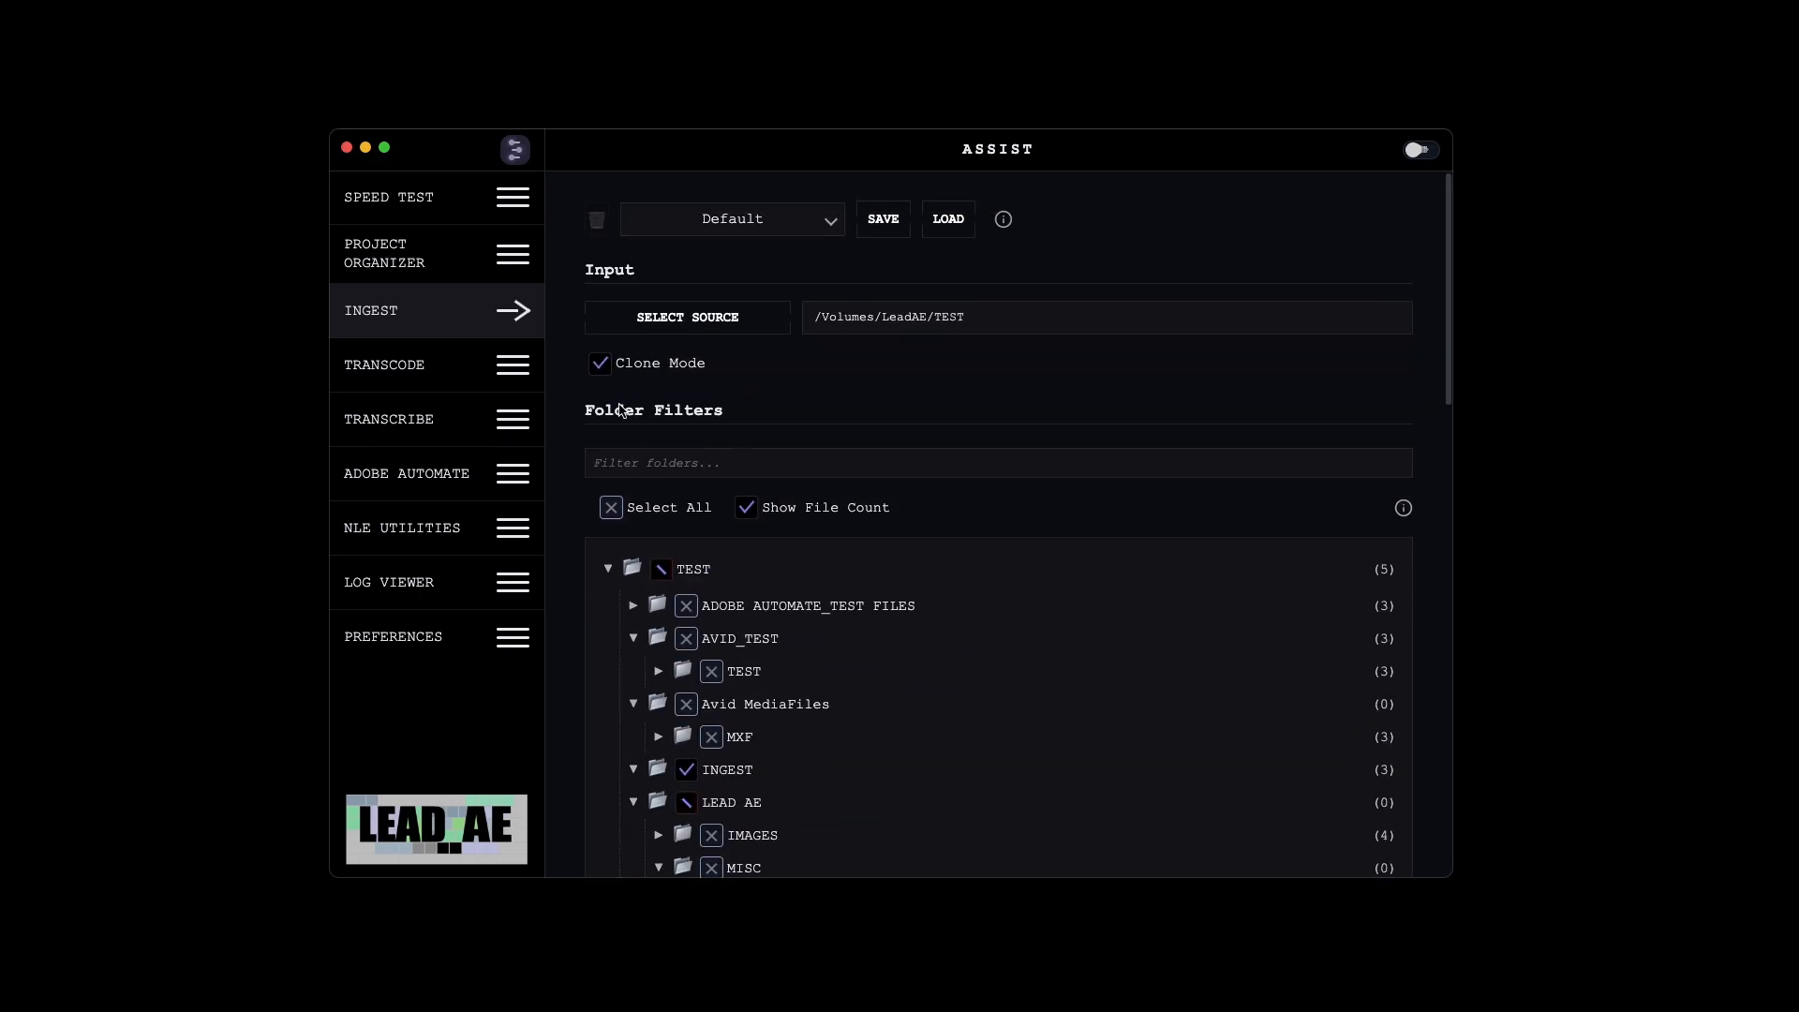
{"action": "left_click", "coordinate": [604, 365]}
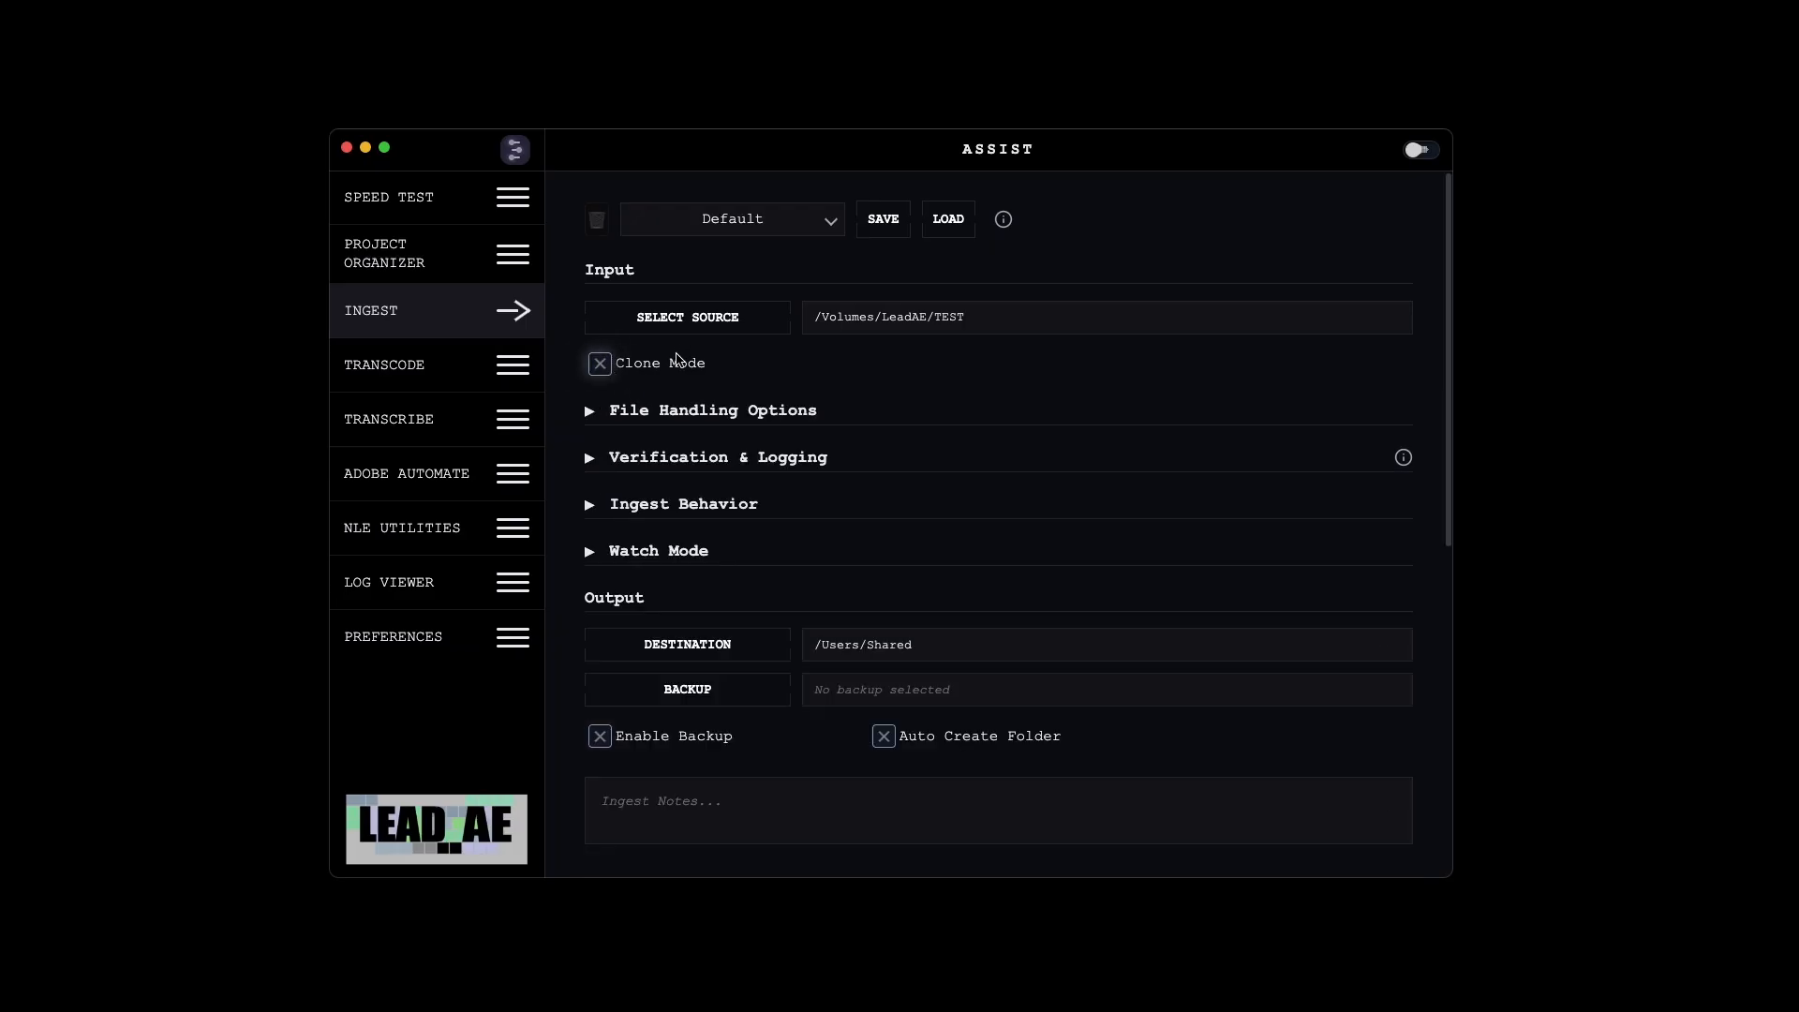
Step: Expand the File Handling Options and Verification & Logging sections to review their settings
{"action": "left_click", "coordinate": [590, 412]}
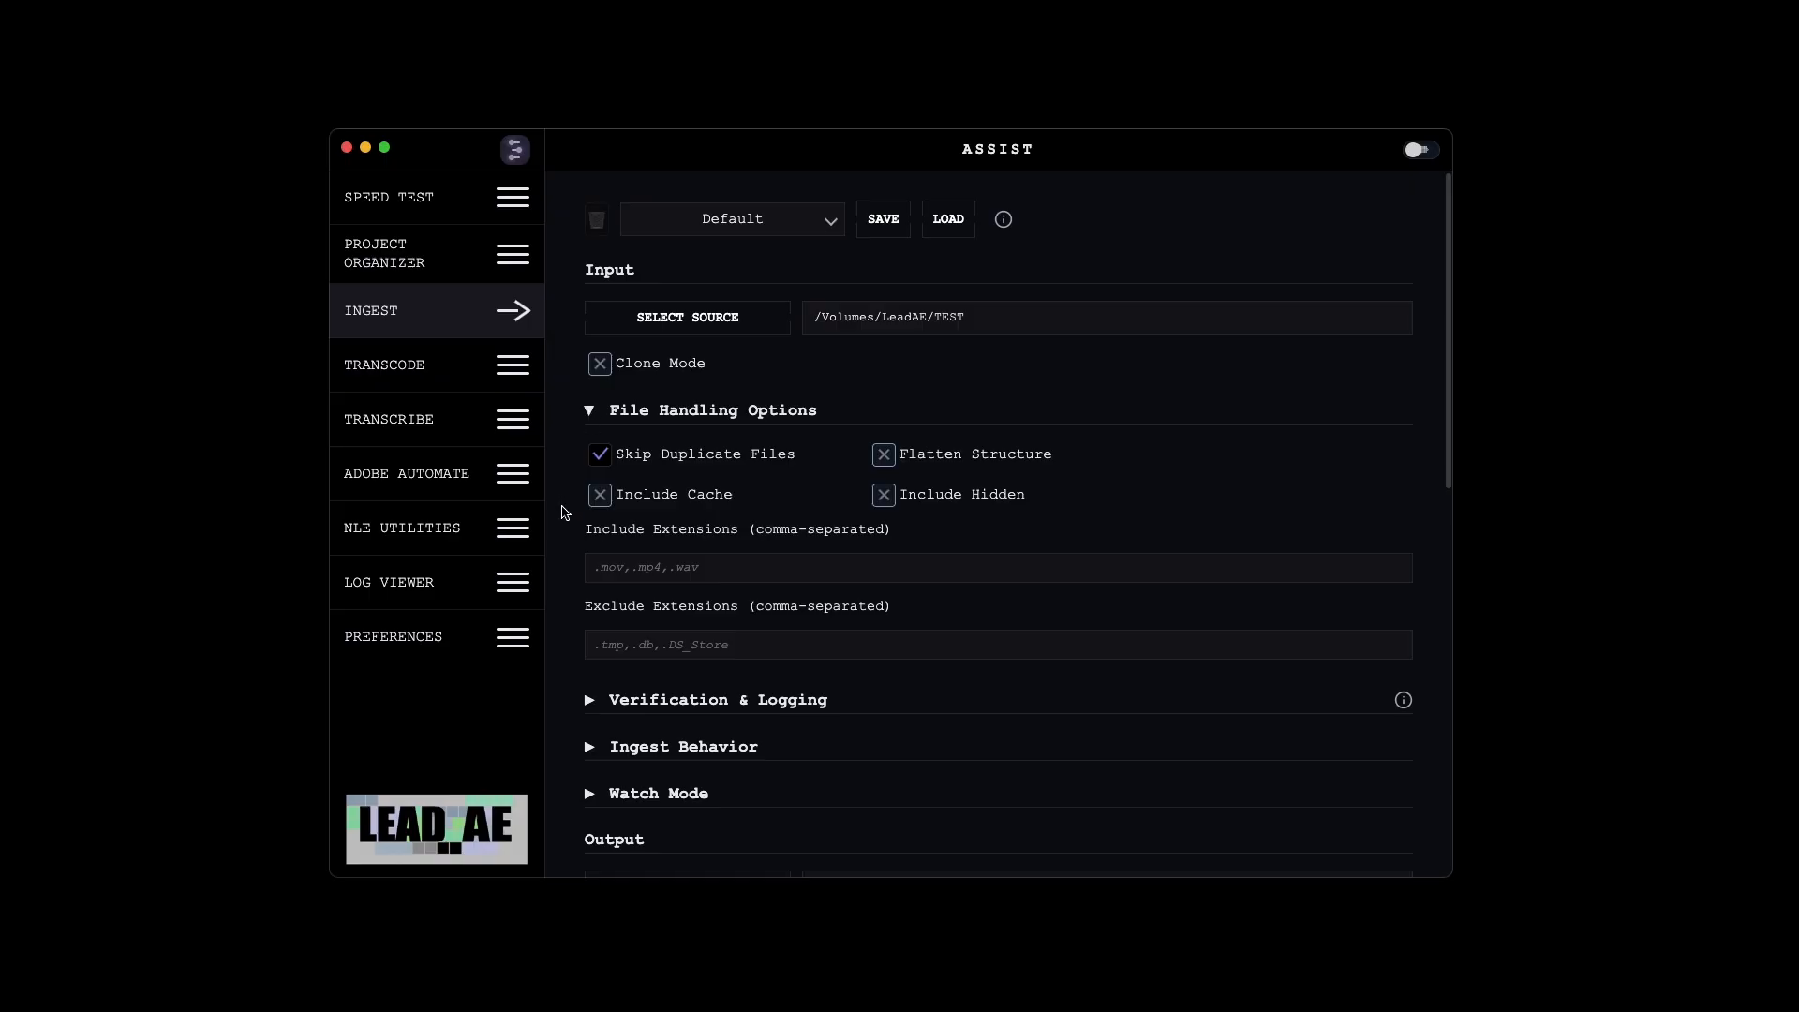
{"action": "left_click", "coordinate": [591, 701]}
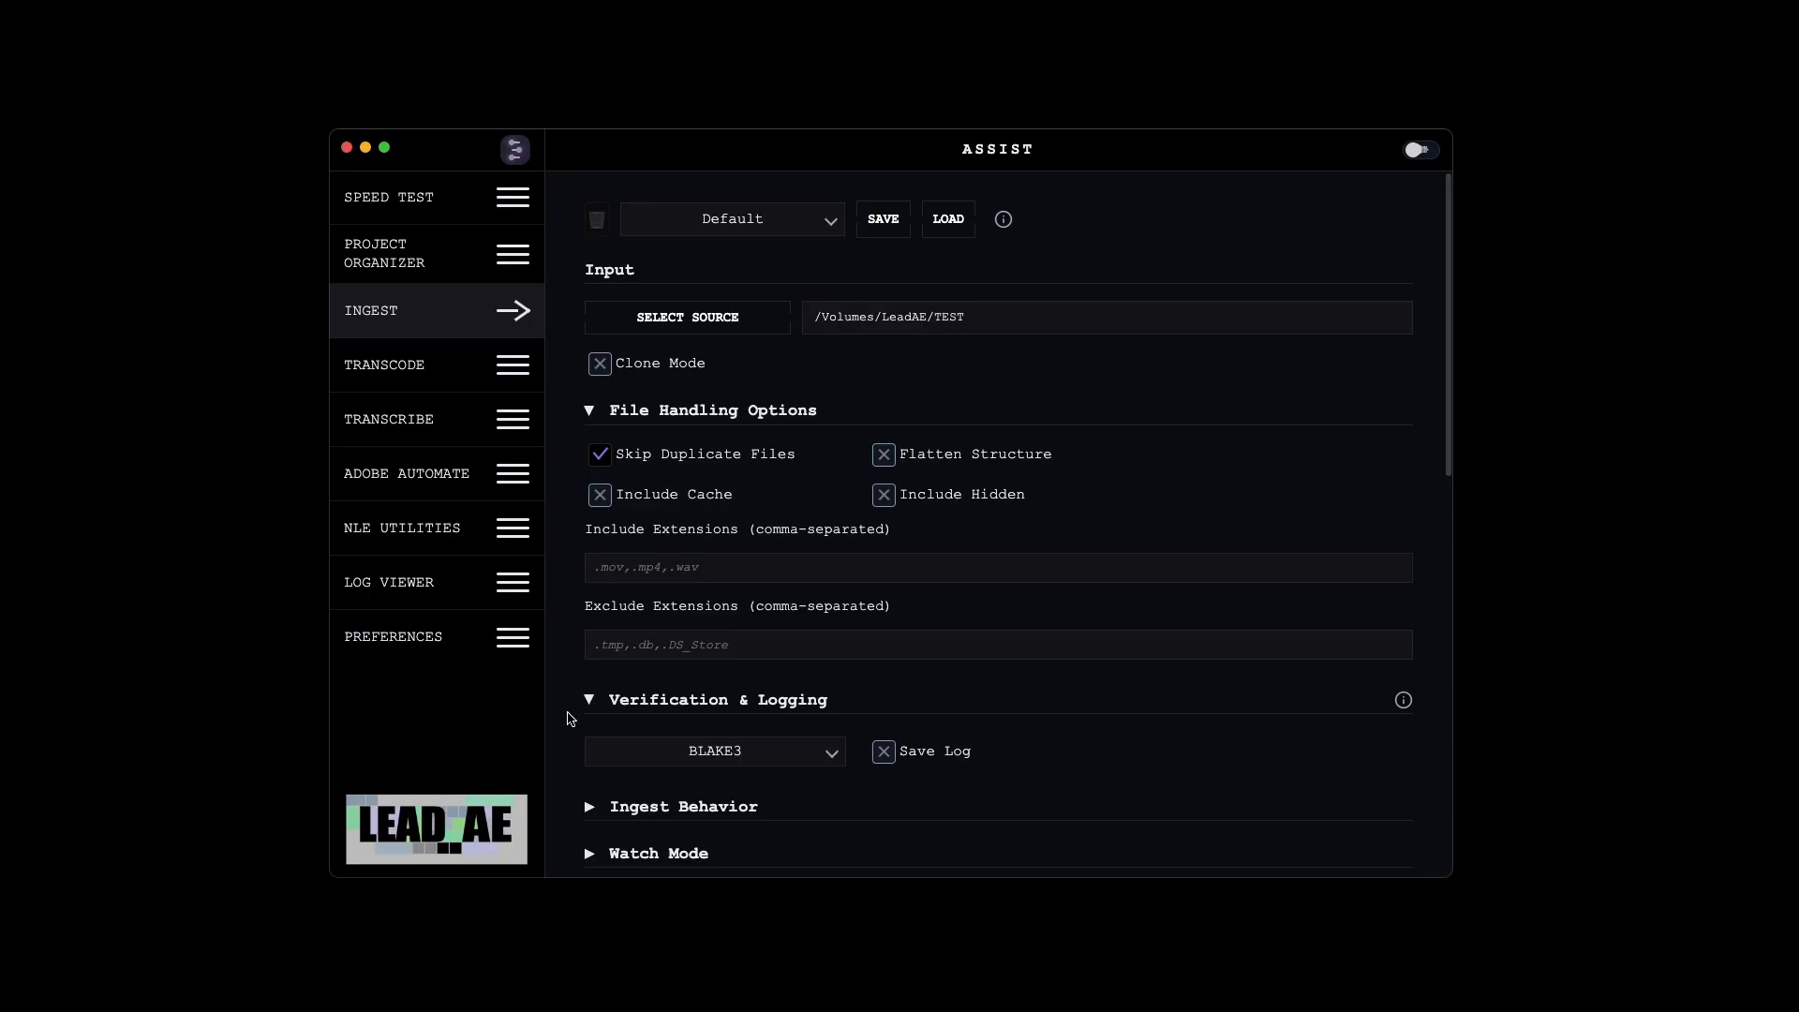
{"action": "scroll", "coordinate": [568, 712], "scroll_direction": "down", "scroll_amount": 3}
{"action": "scroll", "coordinate": [568, 709], "scroll_direction": "down", "scroll_amount": 4}
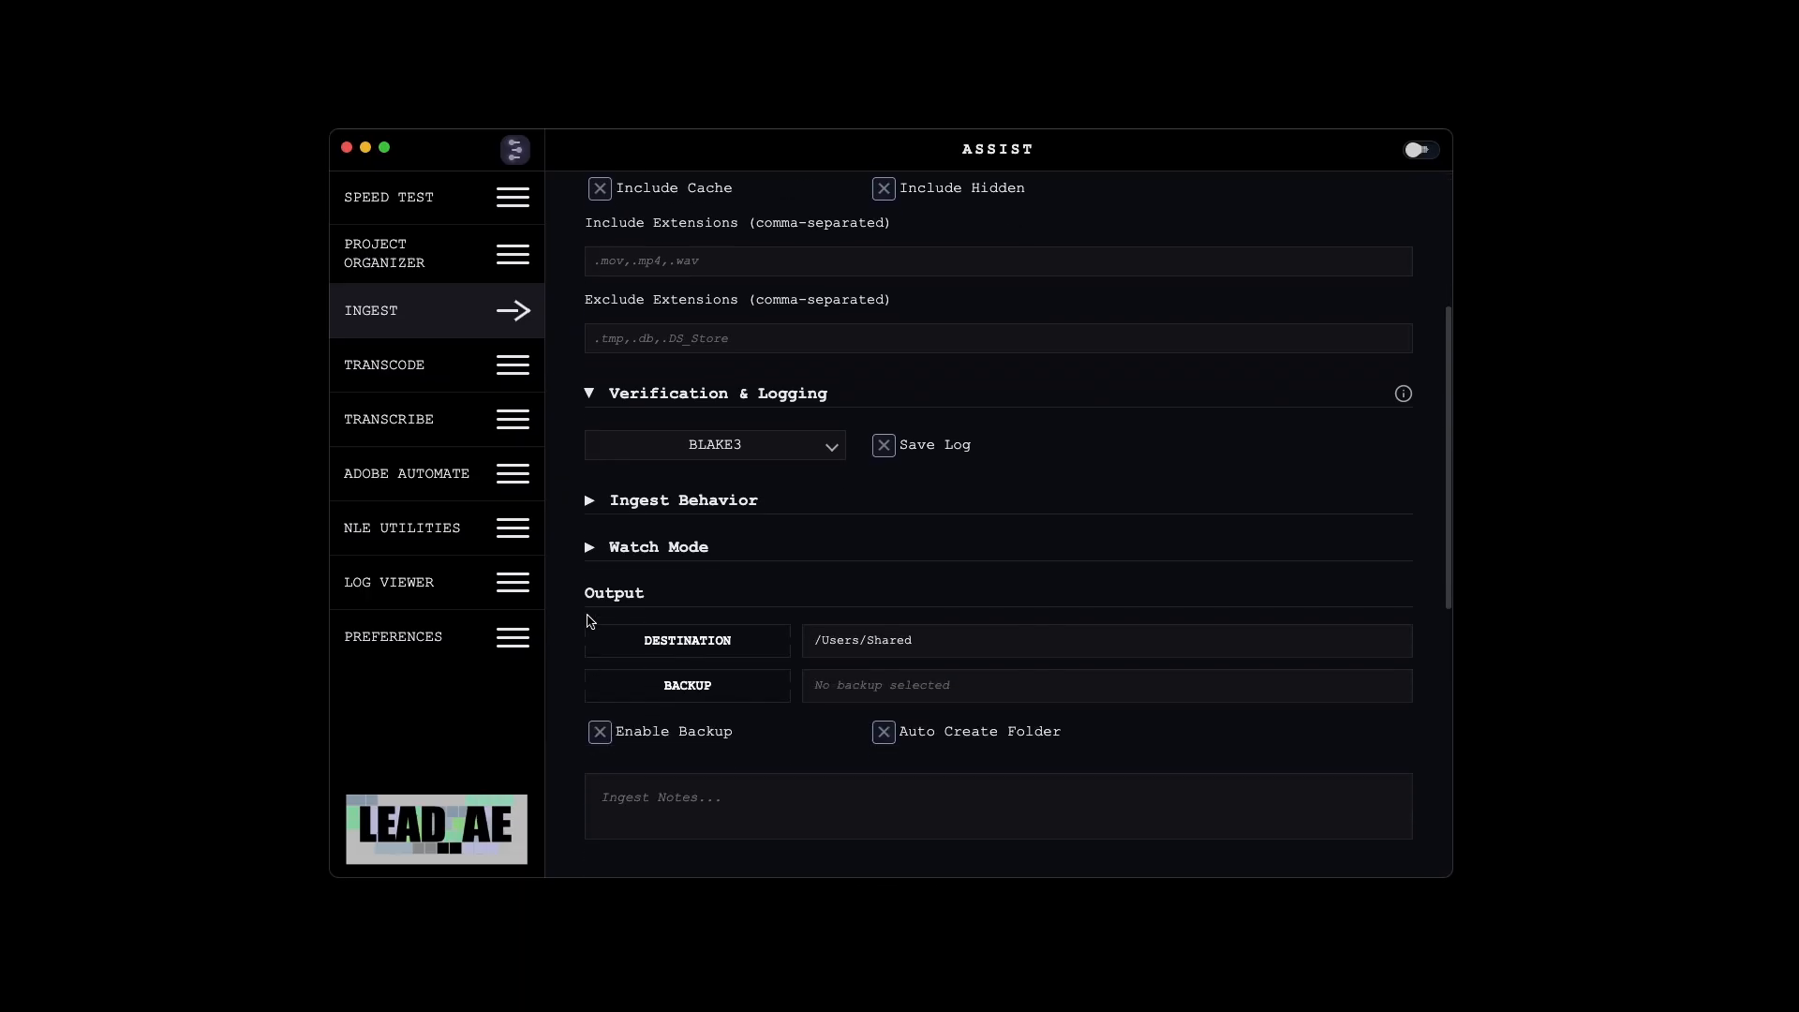
Step: Switch the verification method to None and set it back to BLAKE3
{"action": "left_click", "coordinate": [832, 447]}
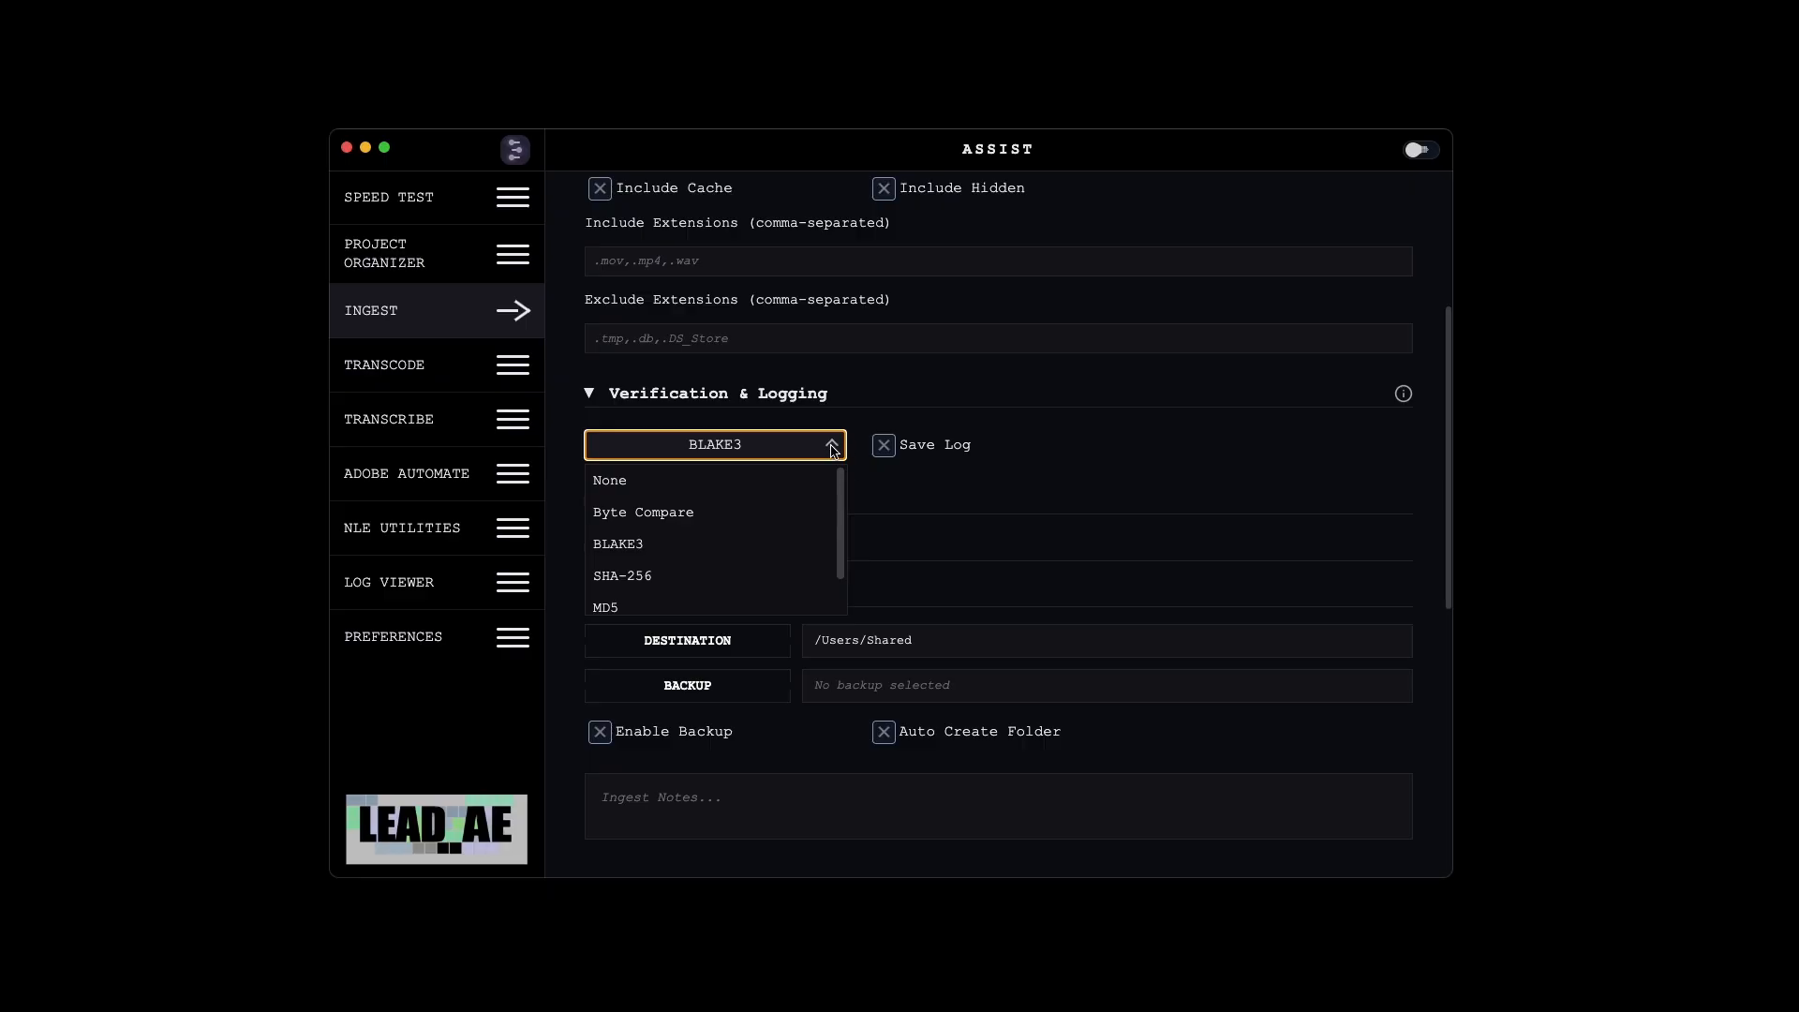
{"action": "left_click", "coordinate": [795, 486]}
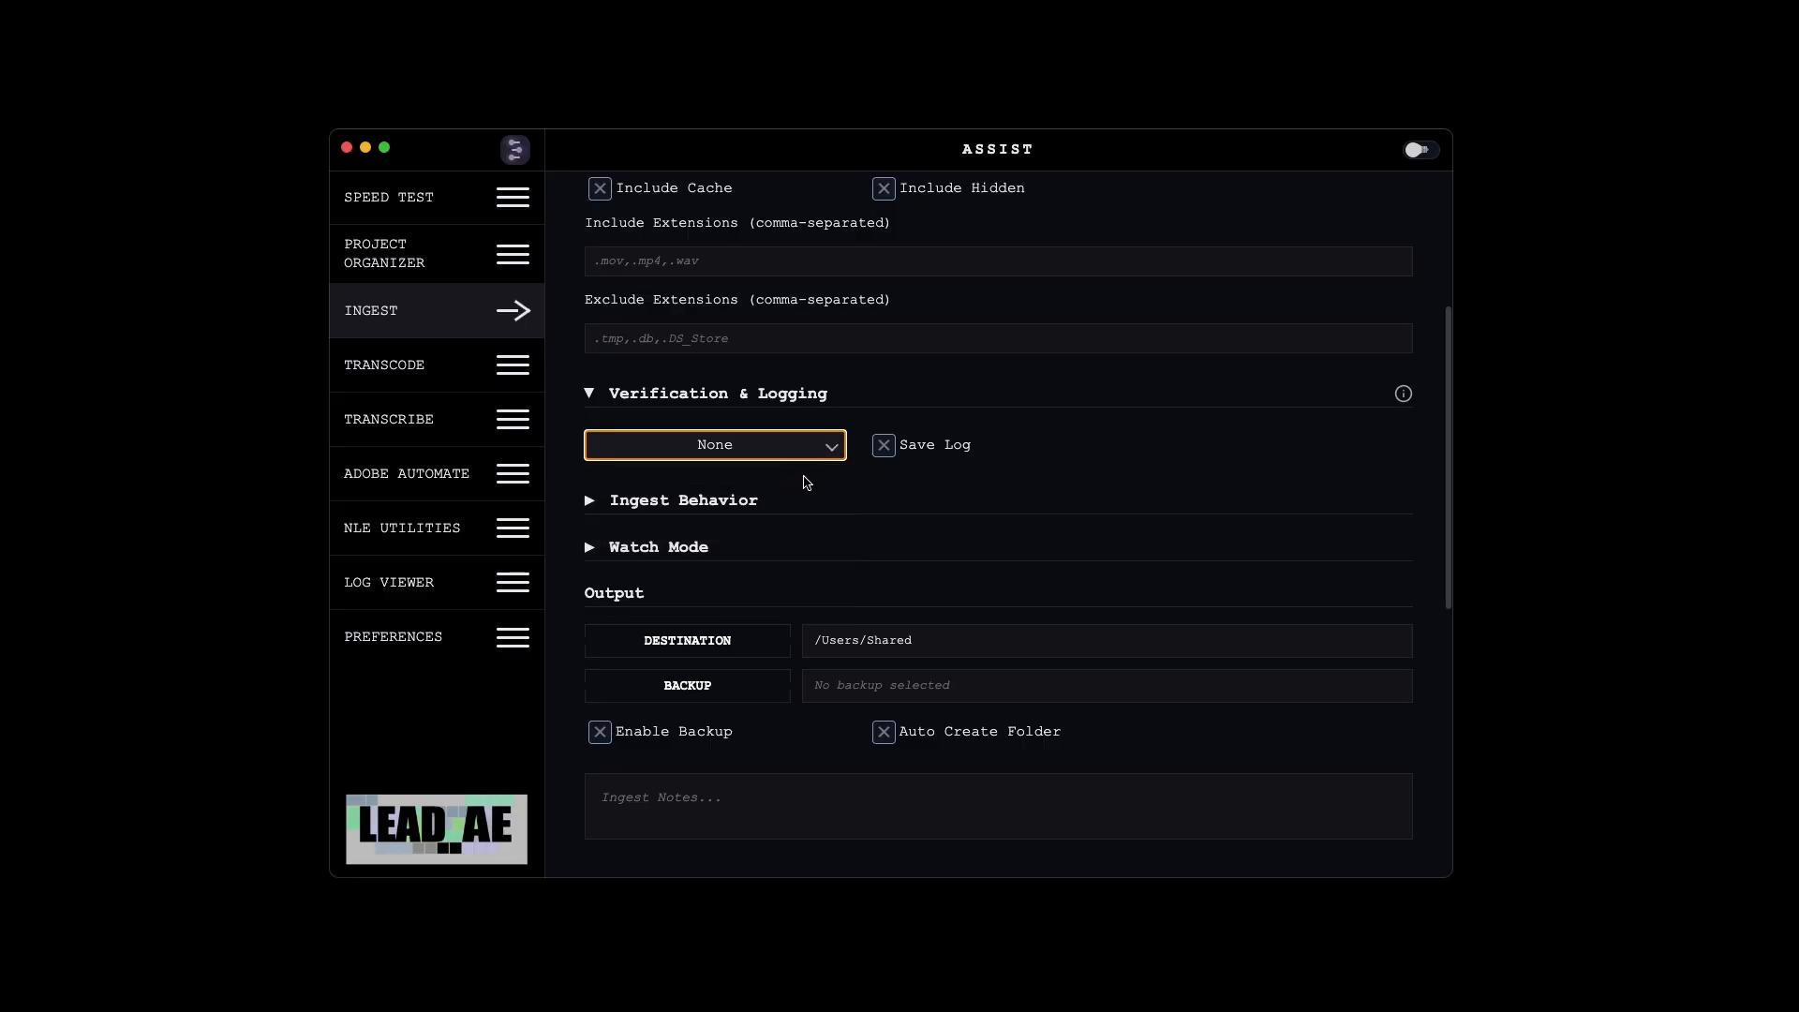
{"action": "left_click", "coordinate": [832, 454]}
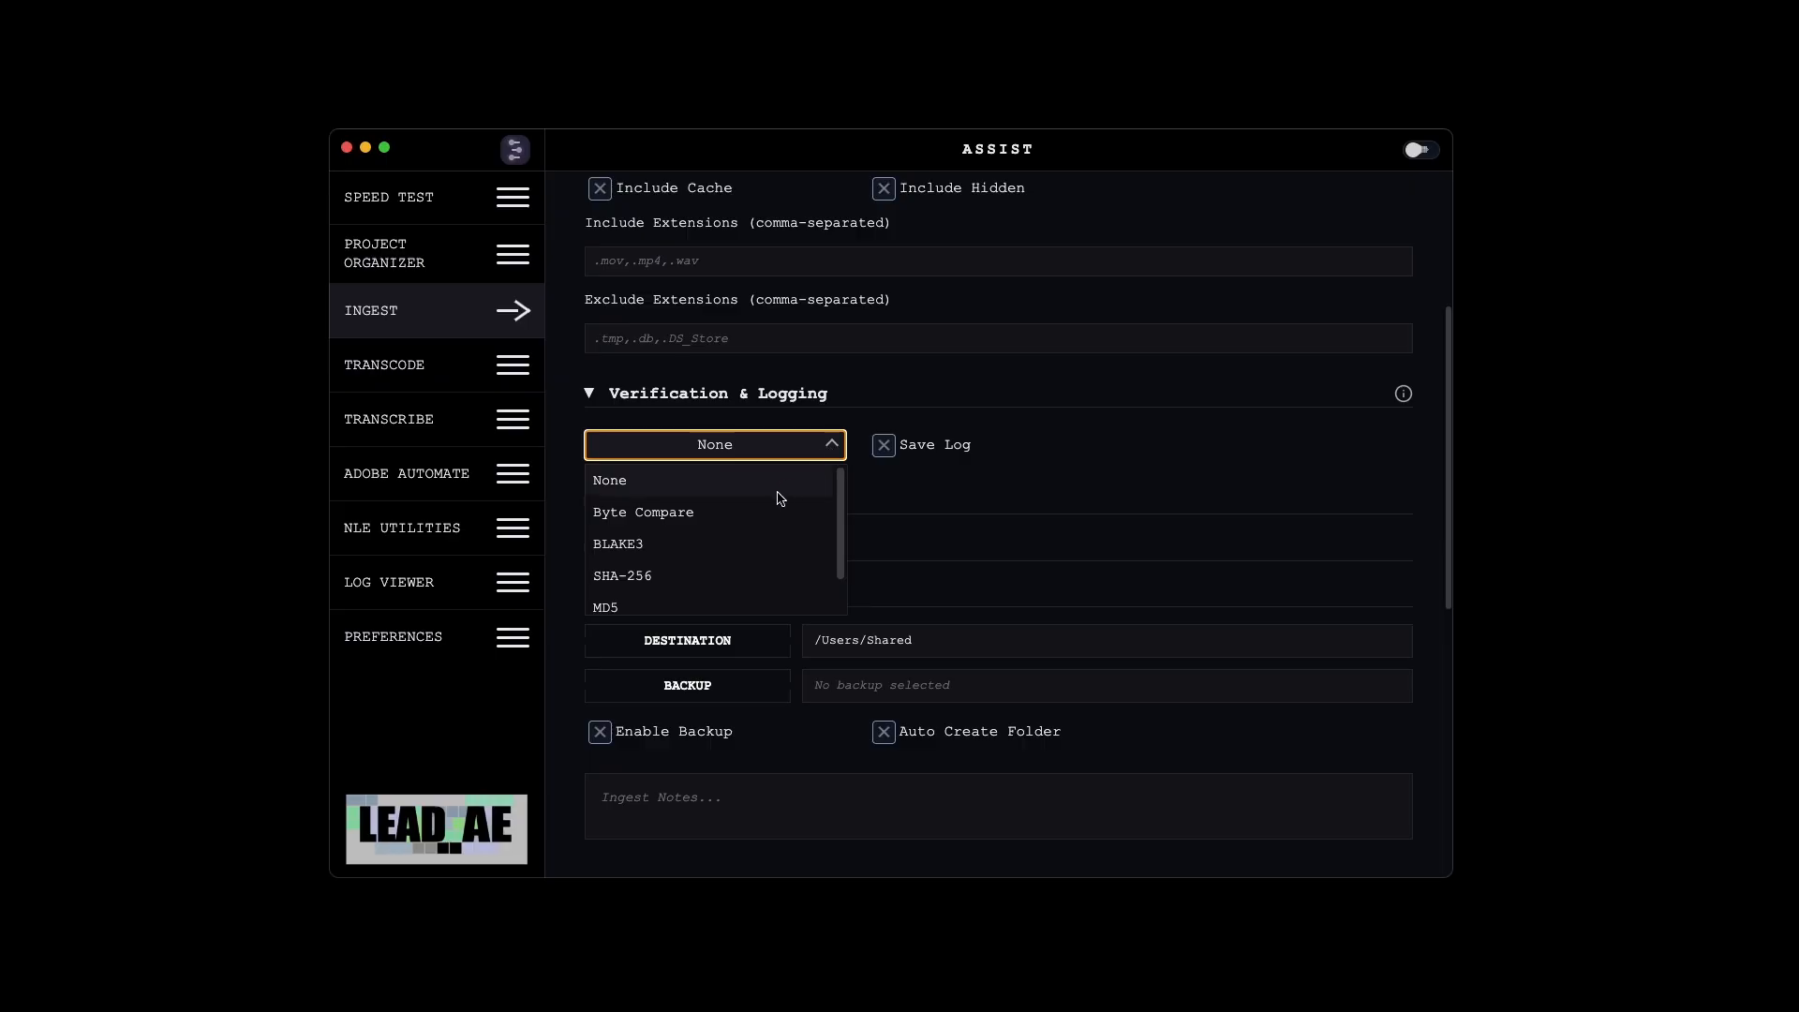
{"action": "left_click", "coordinate": [730, 547]}
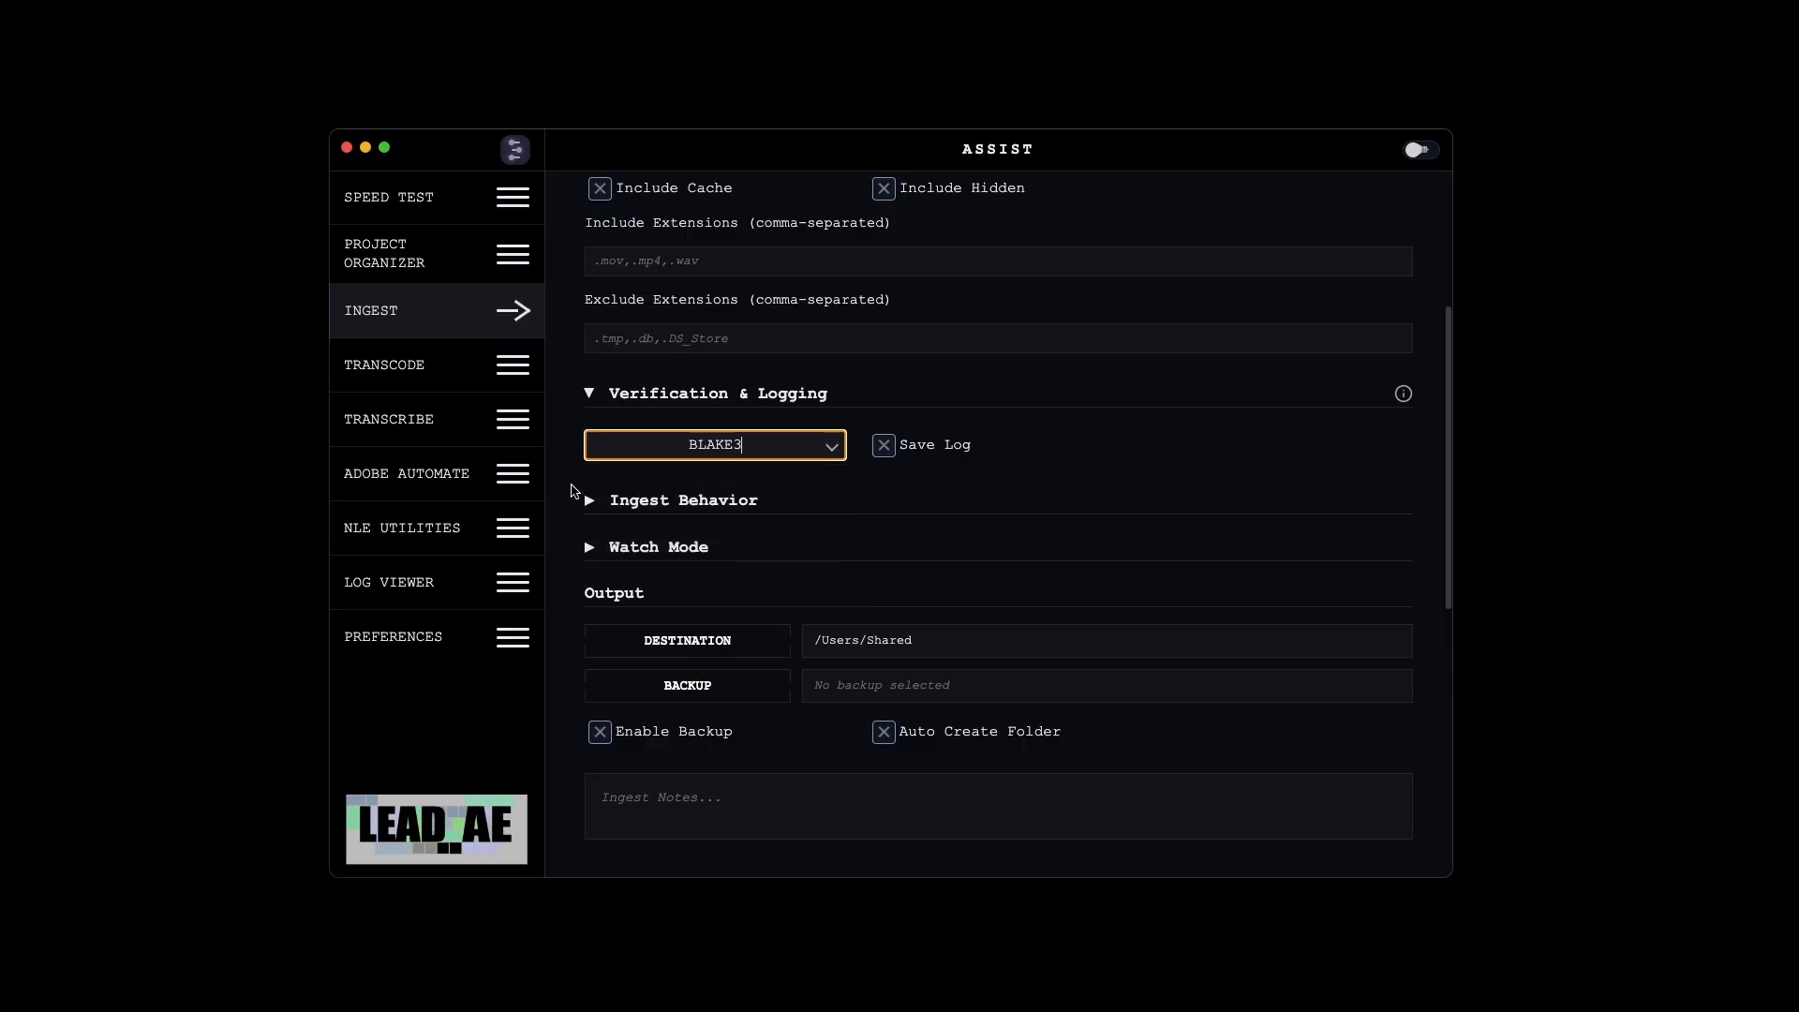
{"action": "left_click", "coordinate": [571, 485]}
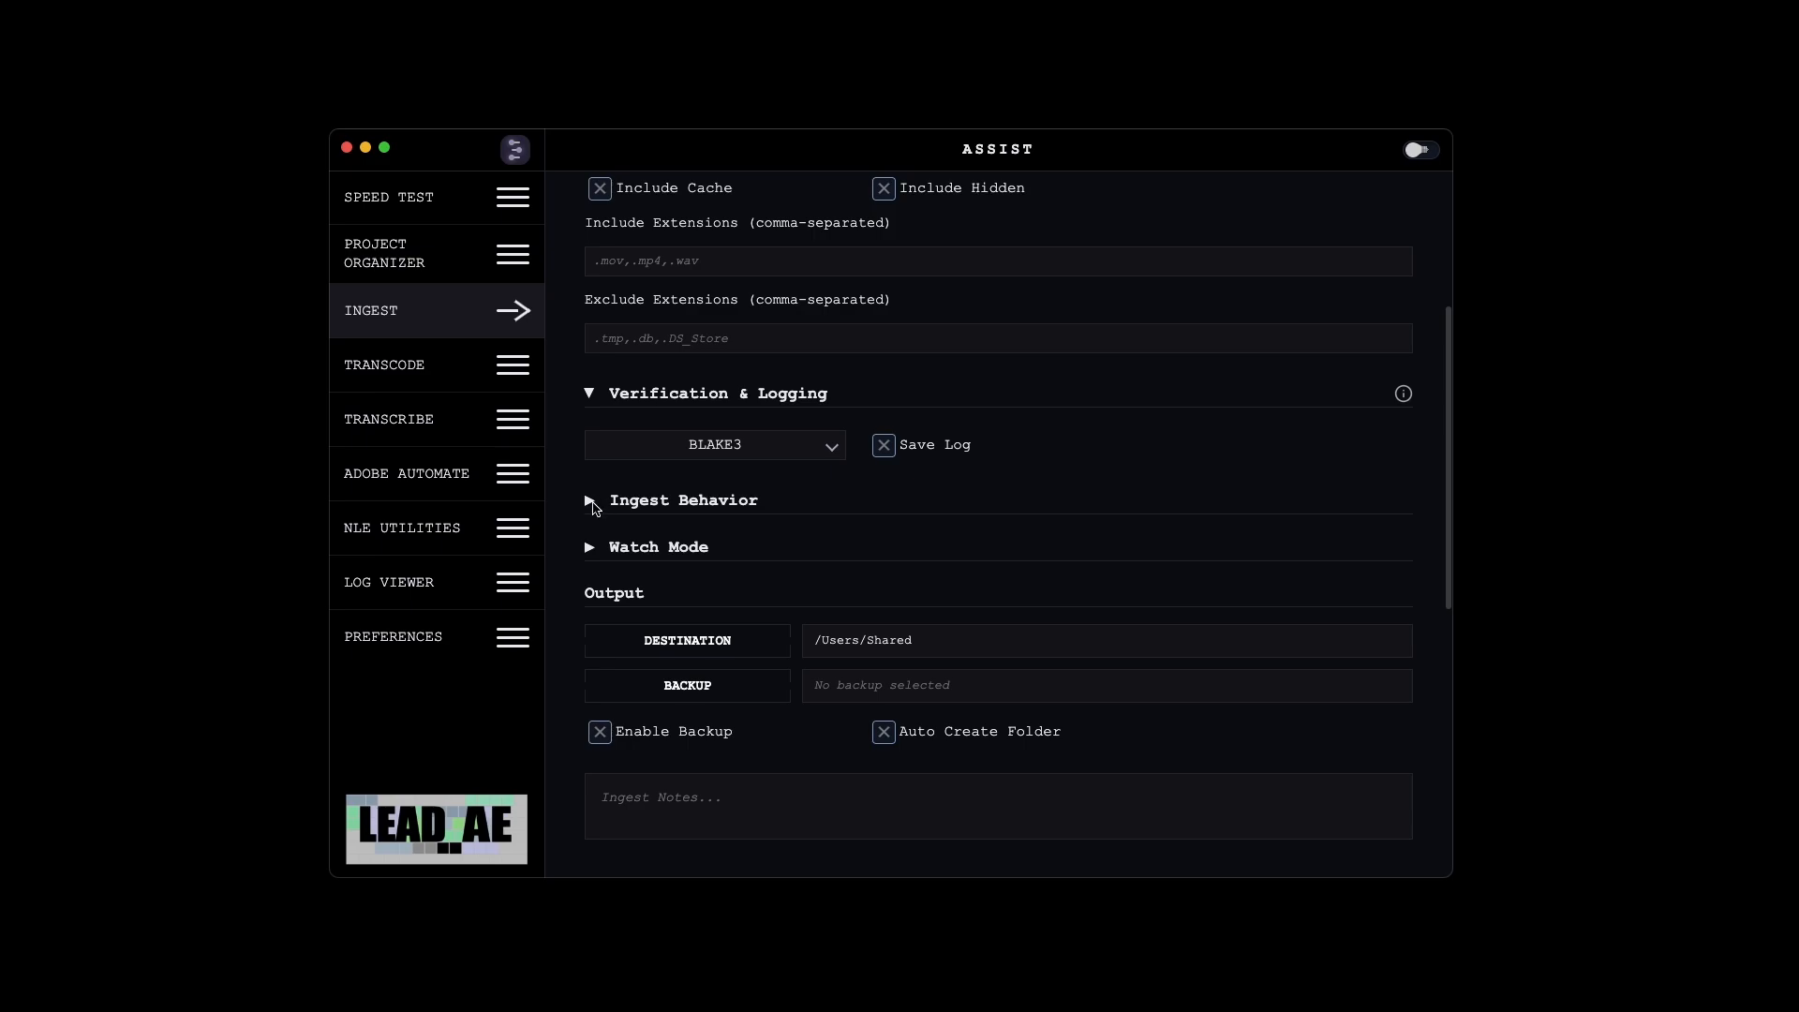
Step: Expand Ingest Behavior, toggle Parallel Copy off and on, and turn Auto Threads back on
{"action": "left_click", "coordinate": [591, 504]}
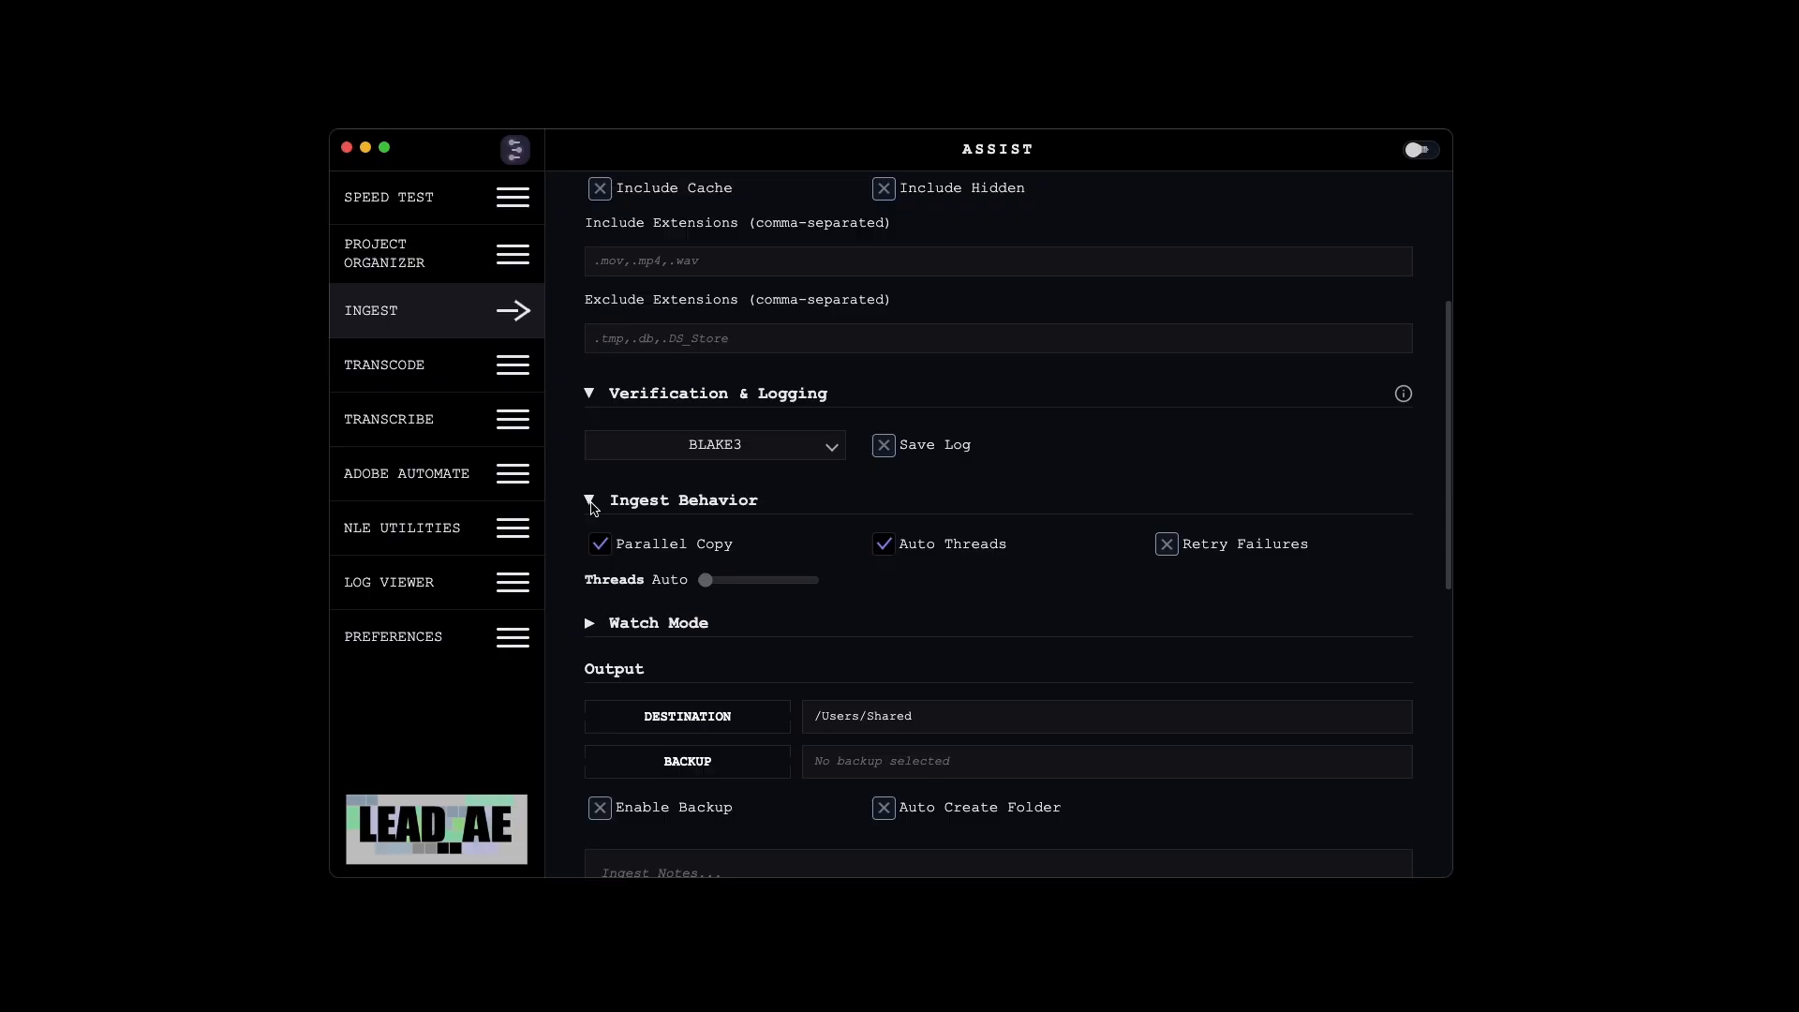
{"action": "left_click", "coordinate": [600, 544]}
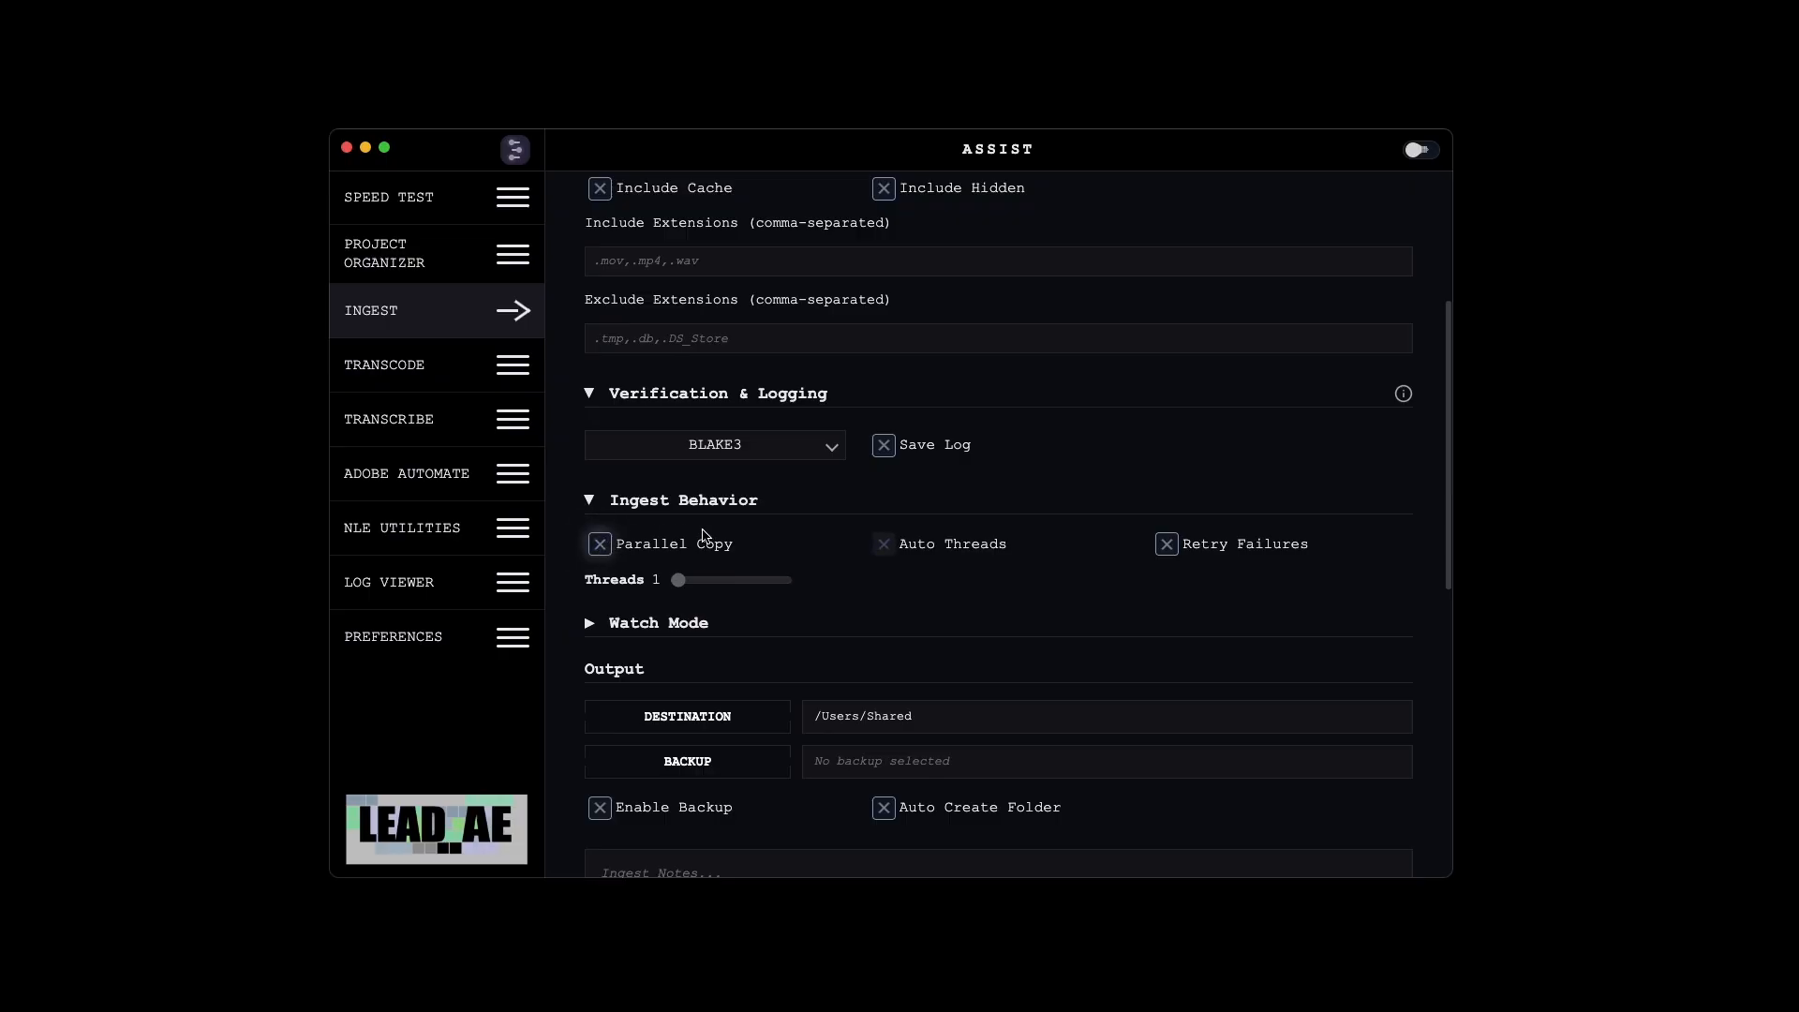
{"action": "left_click", "coordinate": [600, 546]}
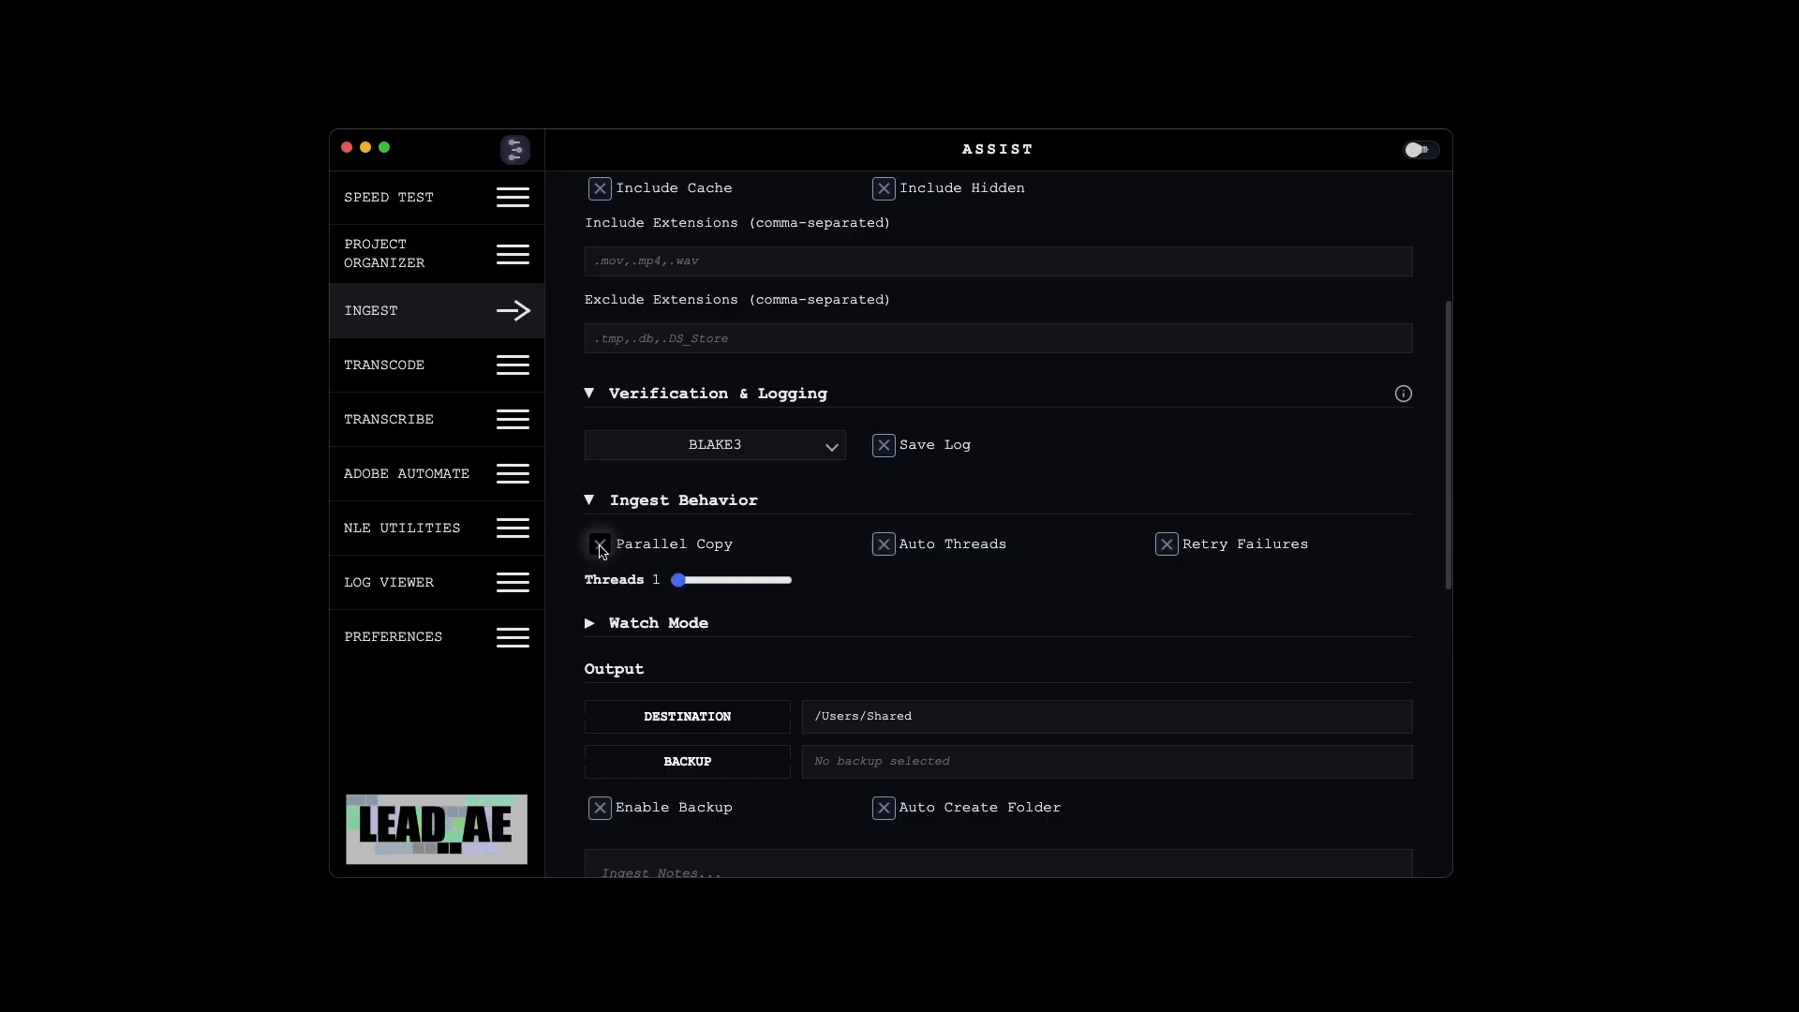
{"action": "mouse_move", "coordinate": [670, 584]}
{"action": "left_mouse_down"}
{"action": "mouse_move", "coordinate": [811, 594]}
{"action": "mouse_move", "coordinate": [675, 582]}
{"action": "left_mouse_up"}
{"action": "left_click", "coordinate": [882, 547]}
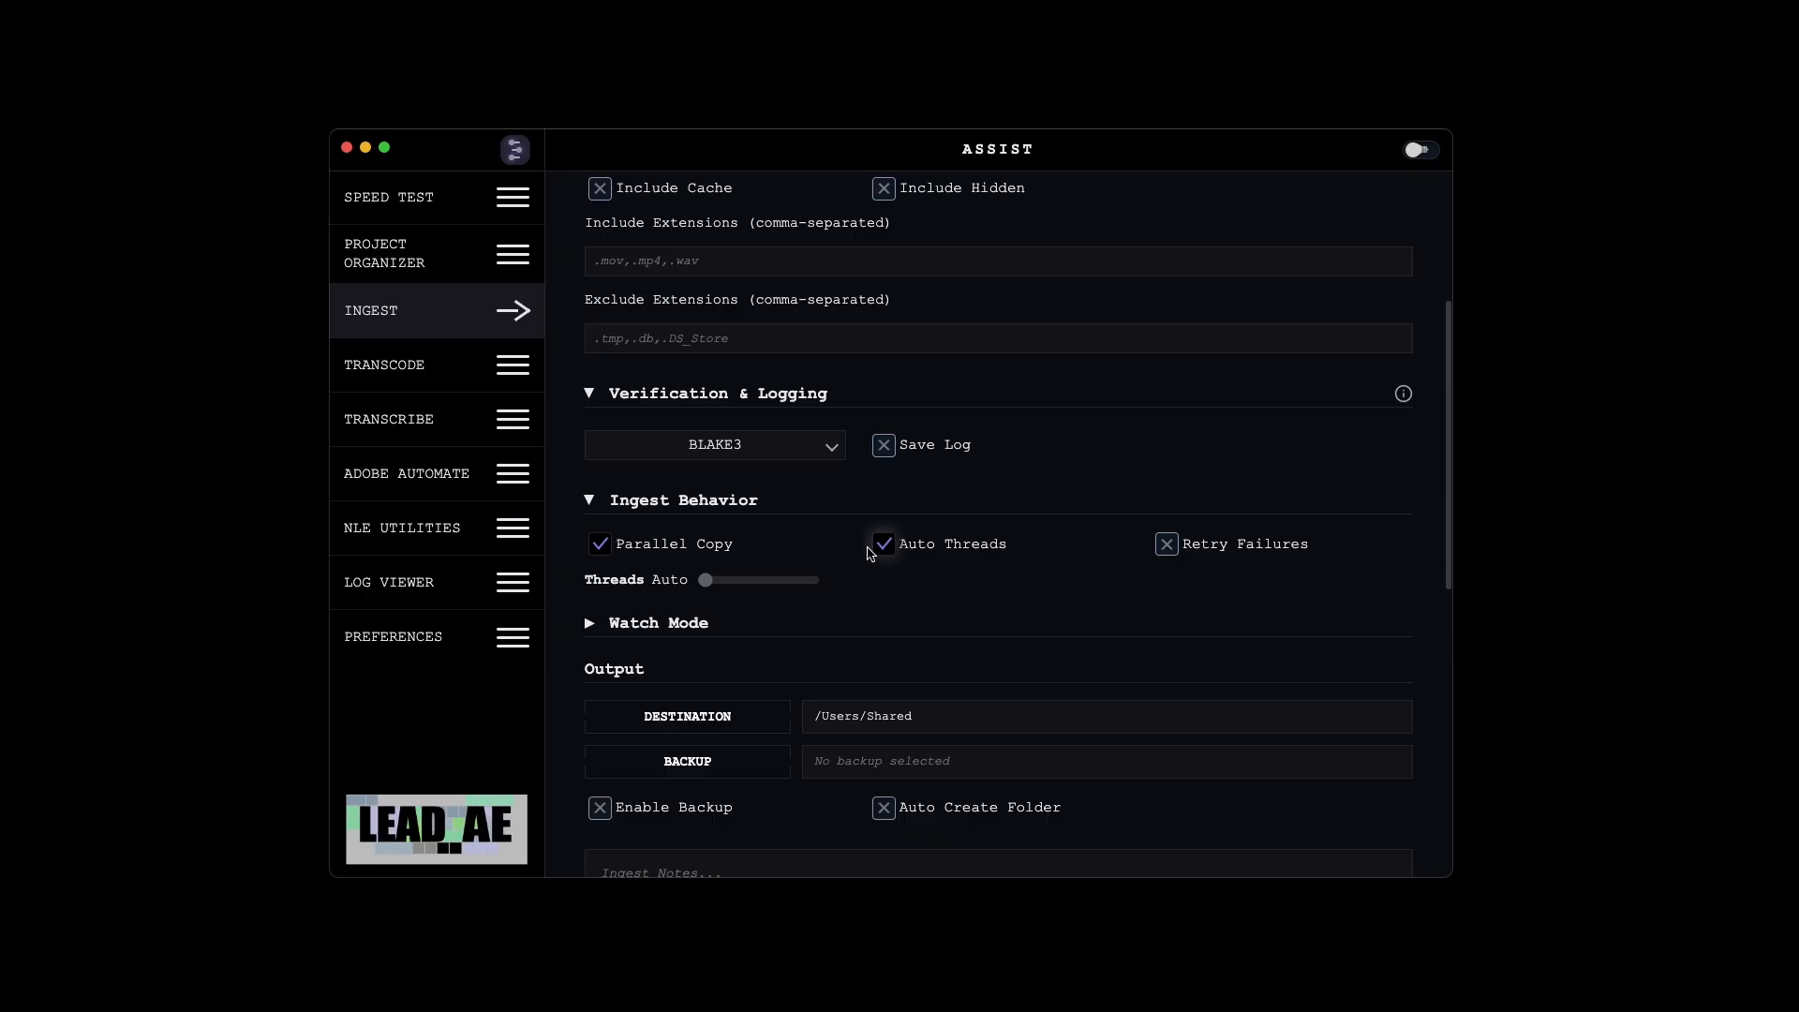
Step: Disable Auto Threads, set Threads to 5, and enable Auto Threads again
{"action": "left_click", "coordinate": [877, 548]}
{"action": "left_click_drag", "start_coordinate": [676, 580], "coordinate": [733, 585]}
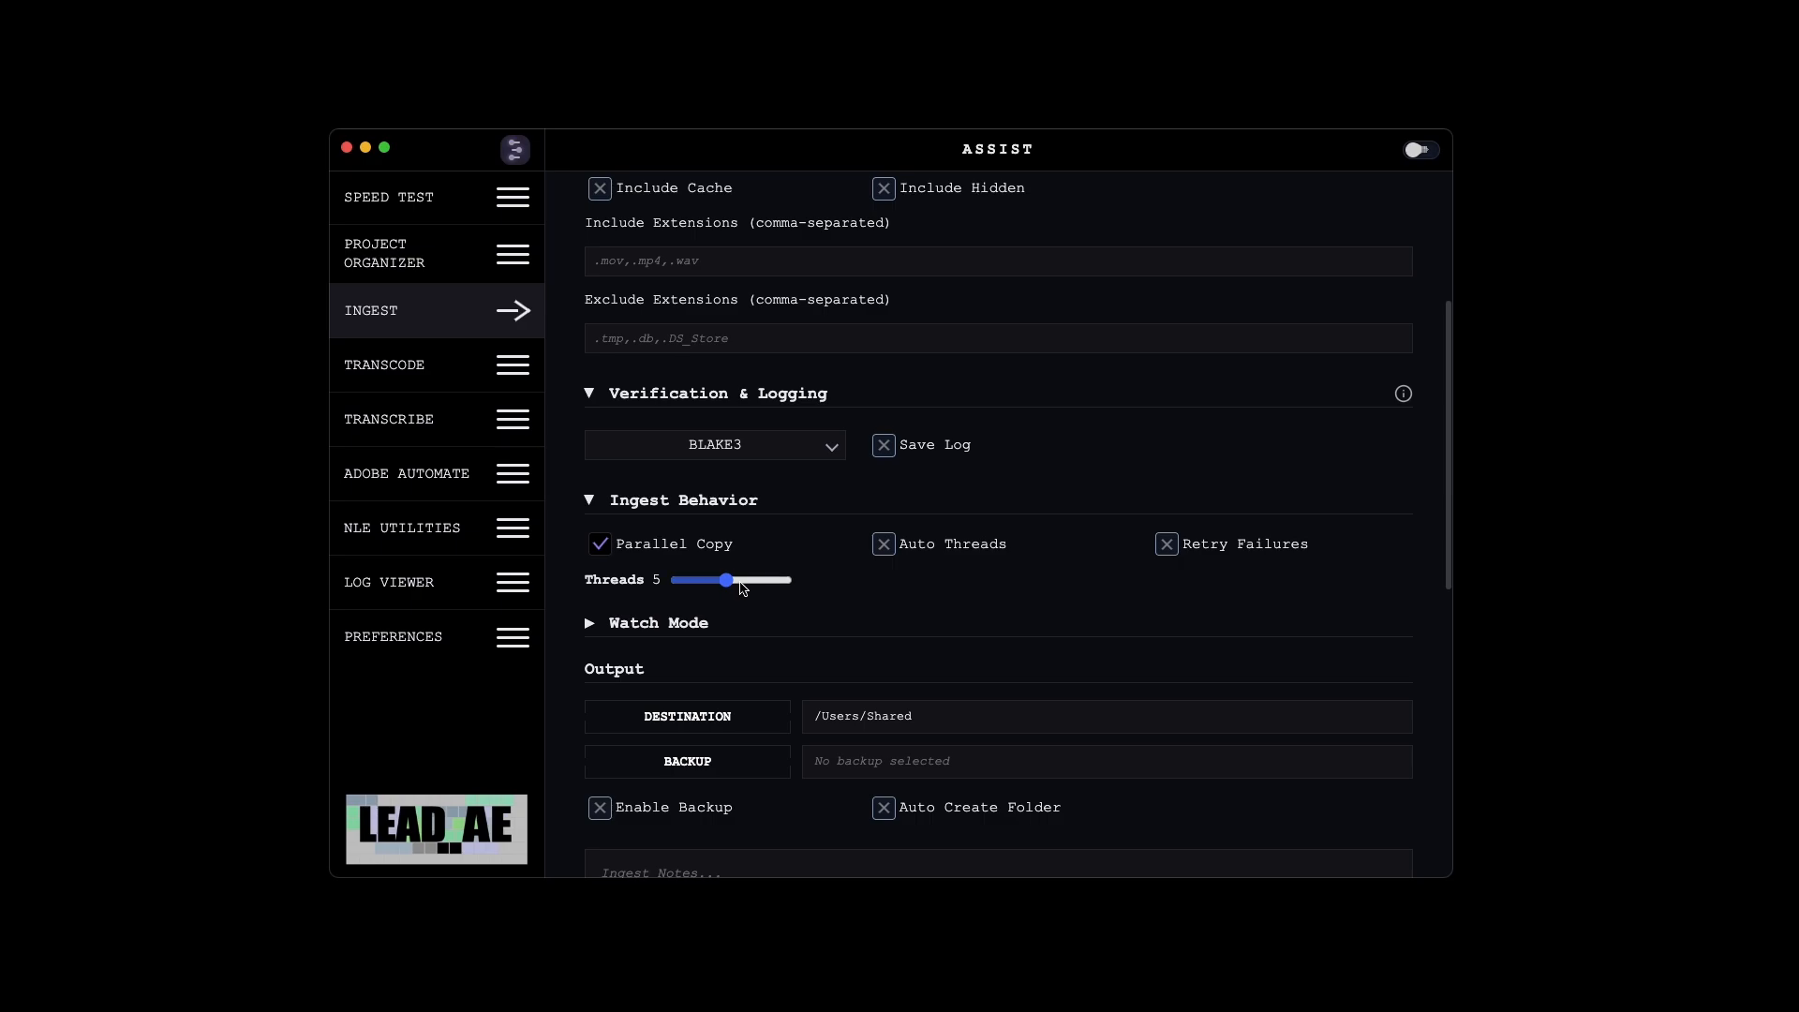
{"action": "left_click", "coordinate": [883, 547]}
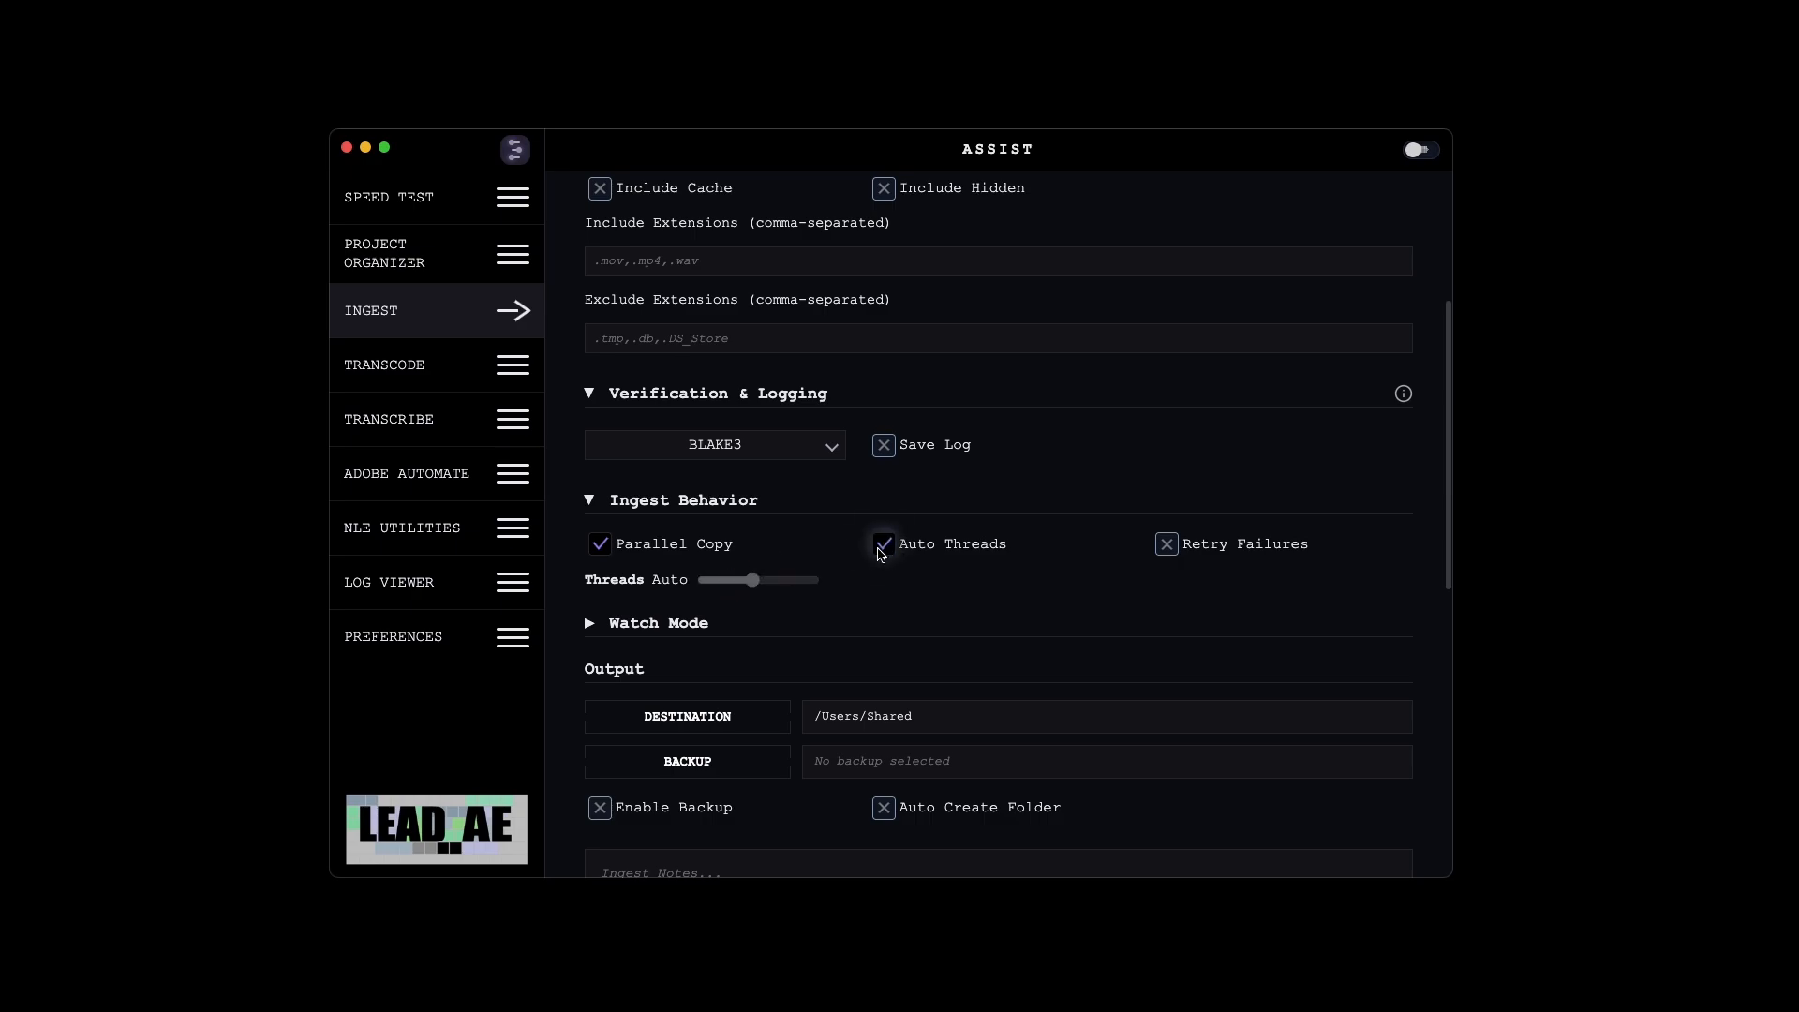
Step: Expand the Watch Mode section and review its options, the output settings and the ingest job summary
{"action": "scroll", "coordinate": [862, 596], "scroll_direction": "down", "scroll_amount": 2}
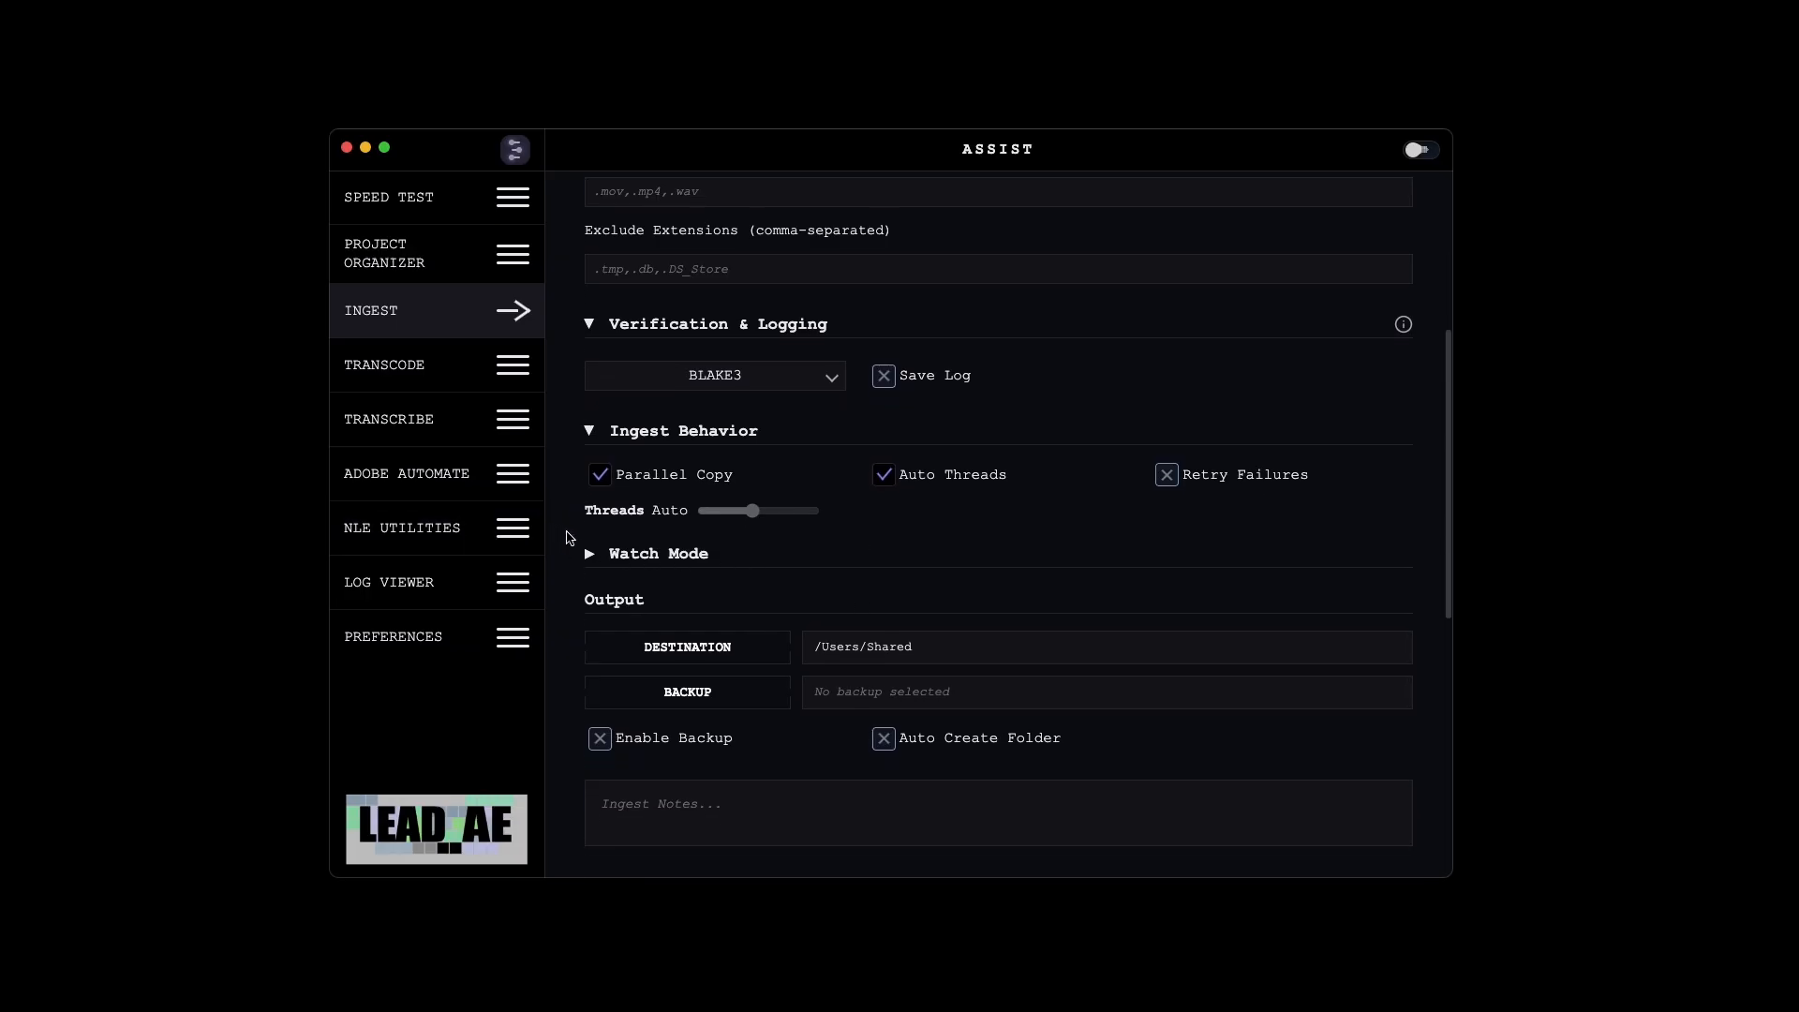
{"action": "left_click", "coordinate": [589, 554]}
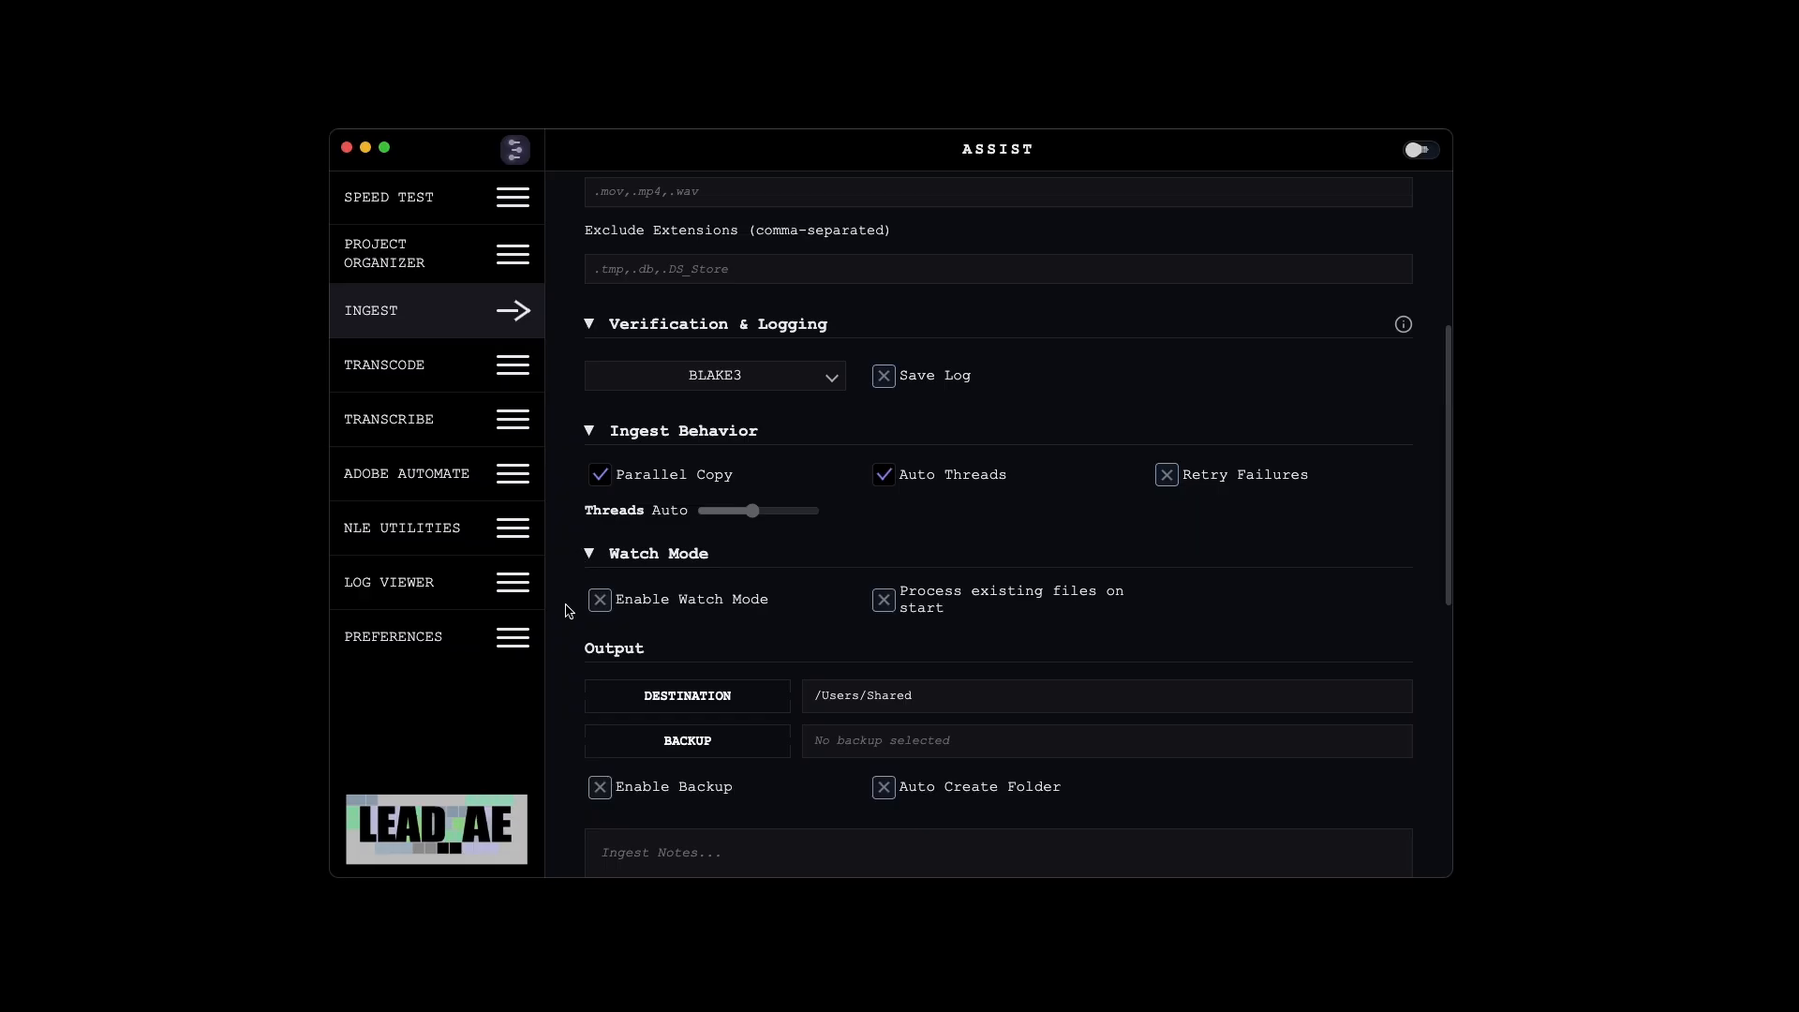
{"action": "scroll", "coordinate": [565, 608], "scroll_direction": "down", "scroll_amount": 5}
{"action": "scroll", "coordinate": [565, 607], "scroll_direction": "down", "scroll_amount": 2}
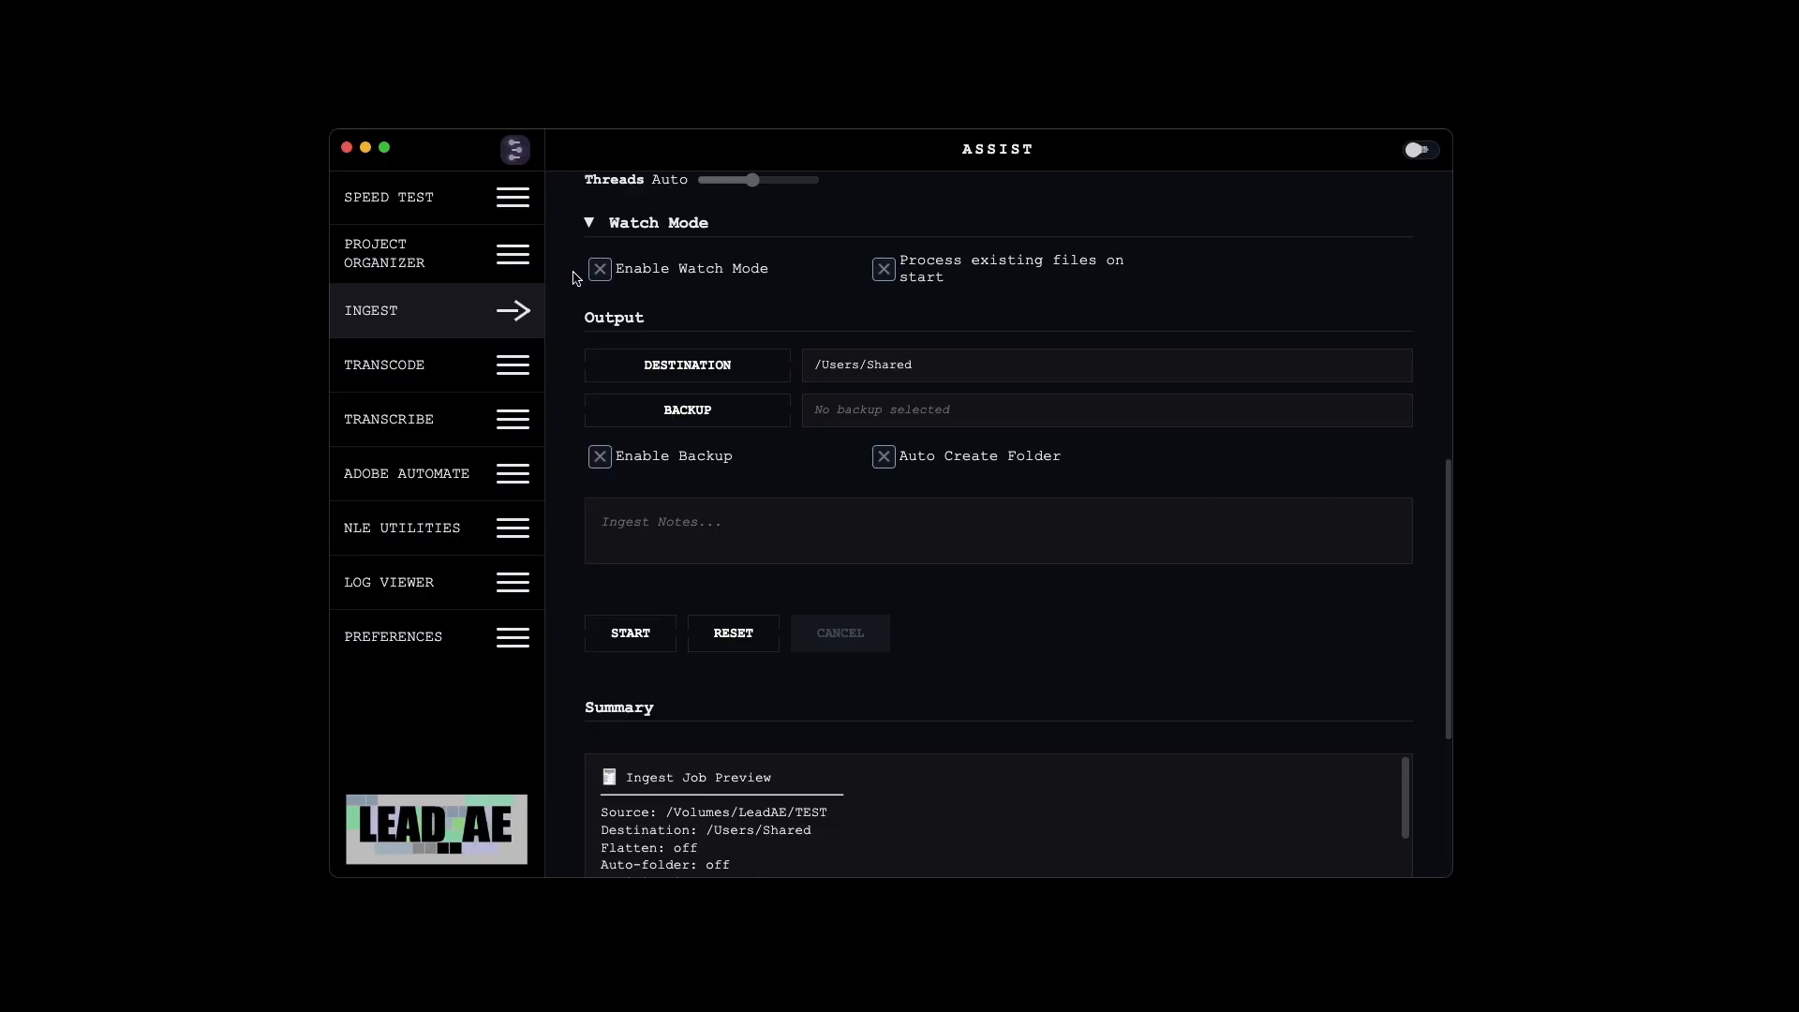
{"action": "scroll", "coordinate": [572, 367], "scroll_direction": "down", "scroll_amount": 3}
{"action": "scroll", "coordinate": [576, 368], "scroll_direction": "up", "scroll_amount": 2}
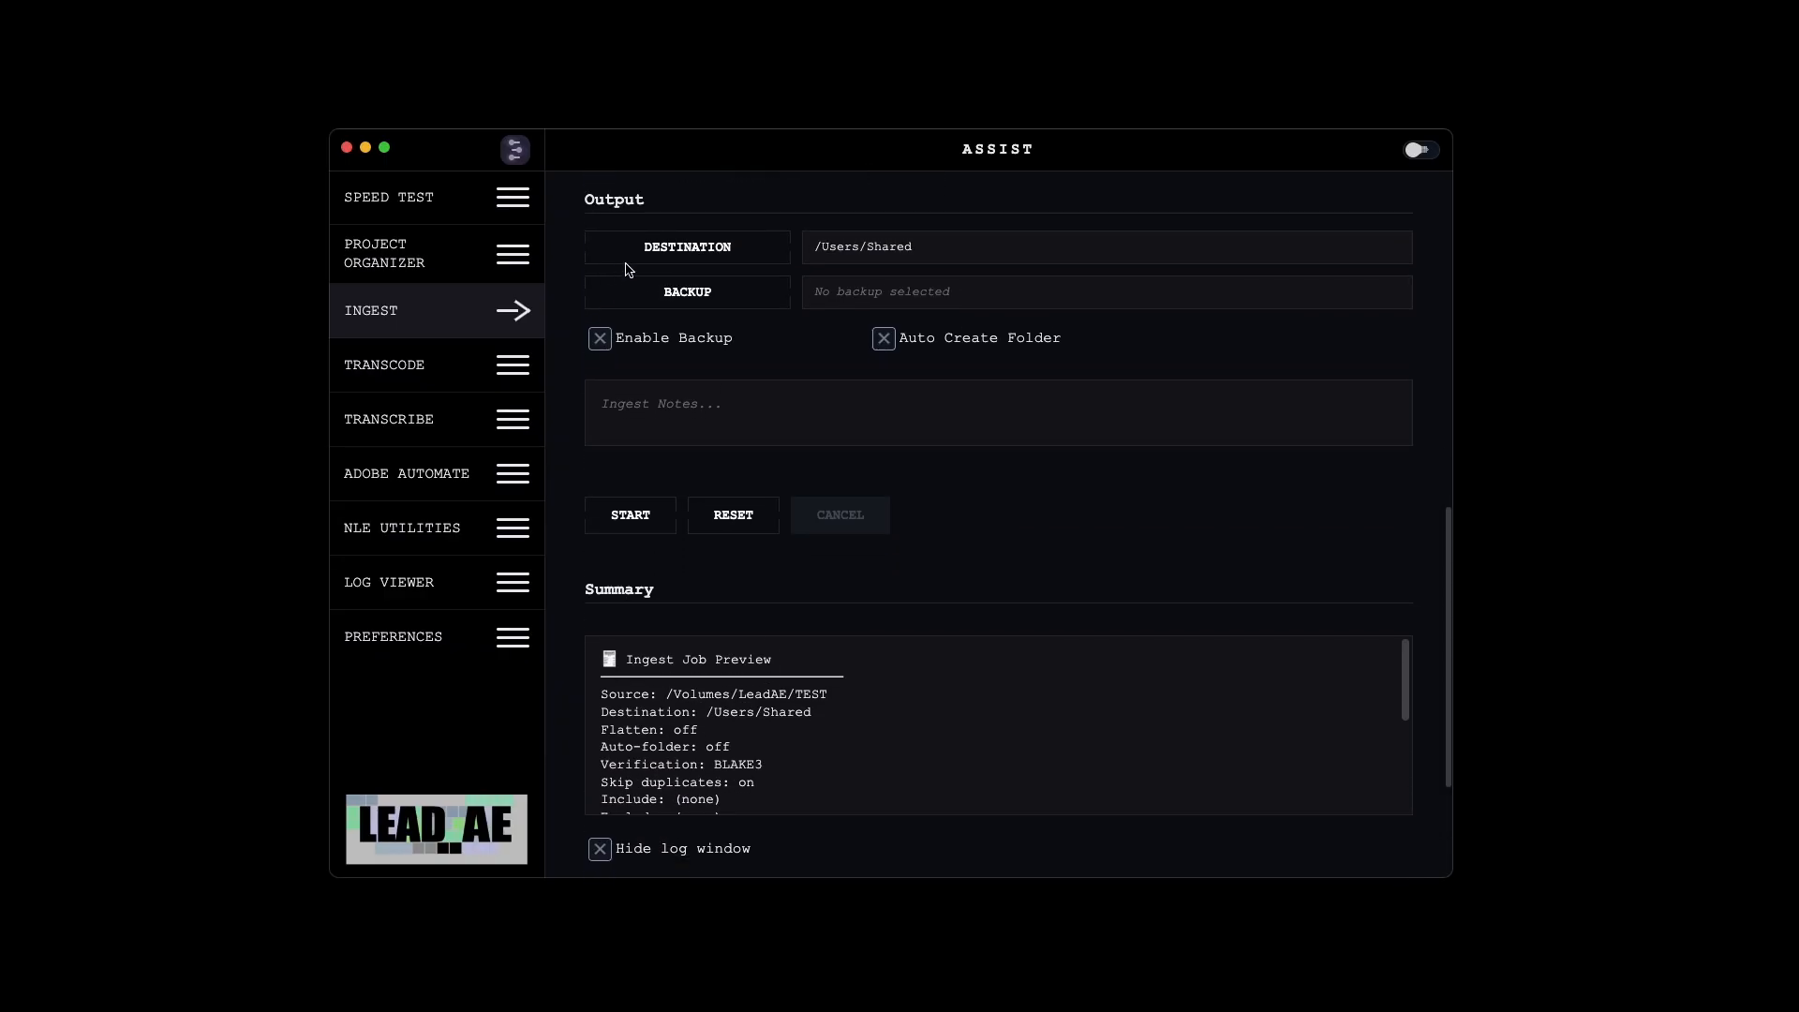
Step: Enable backup to /Volumes/LEAD_AE_SSD, and switch Auto Create Folder on and back off
{"action": "left_click", "coordinate": [710, 296]}
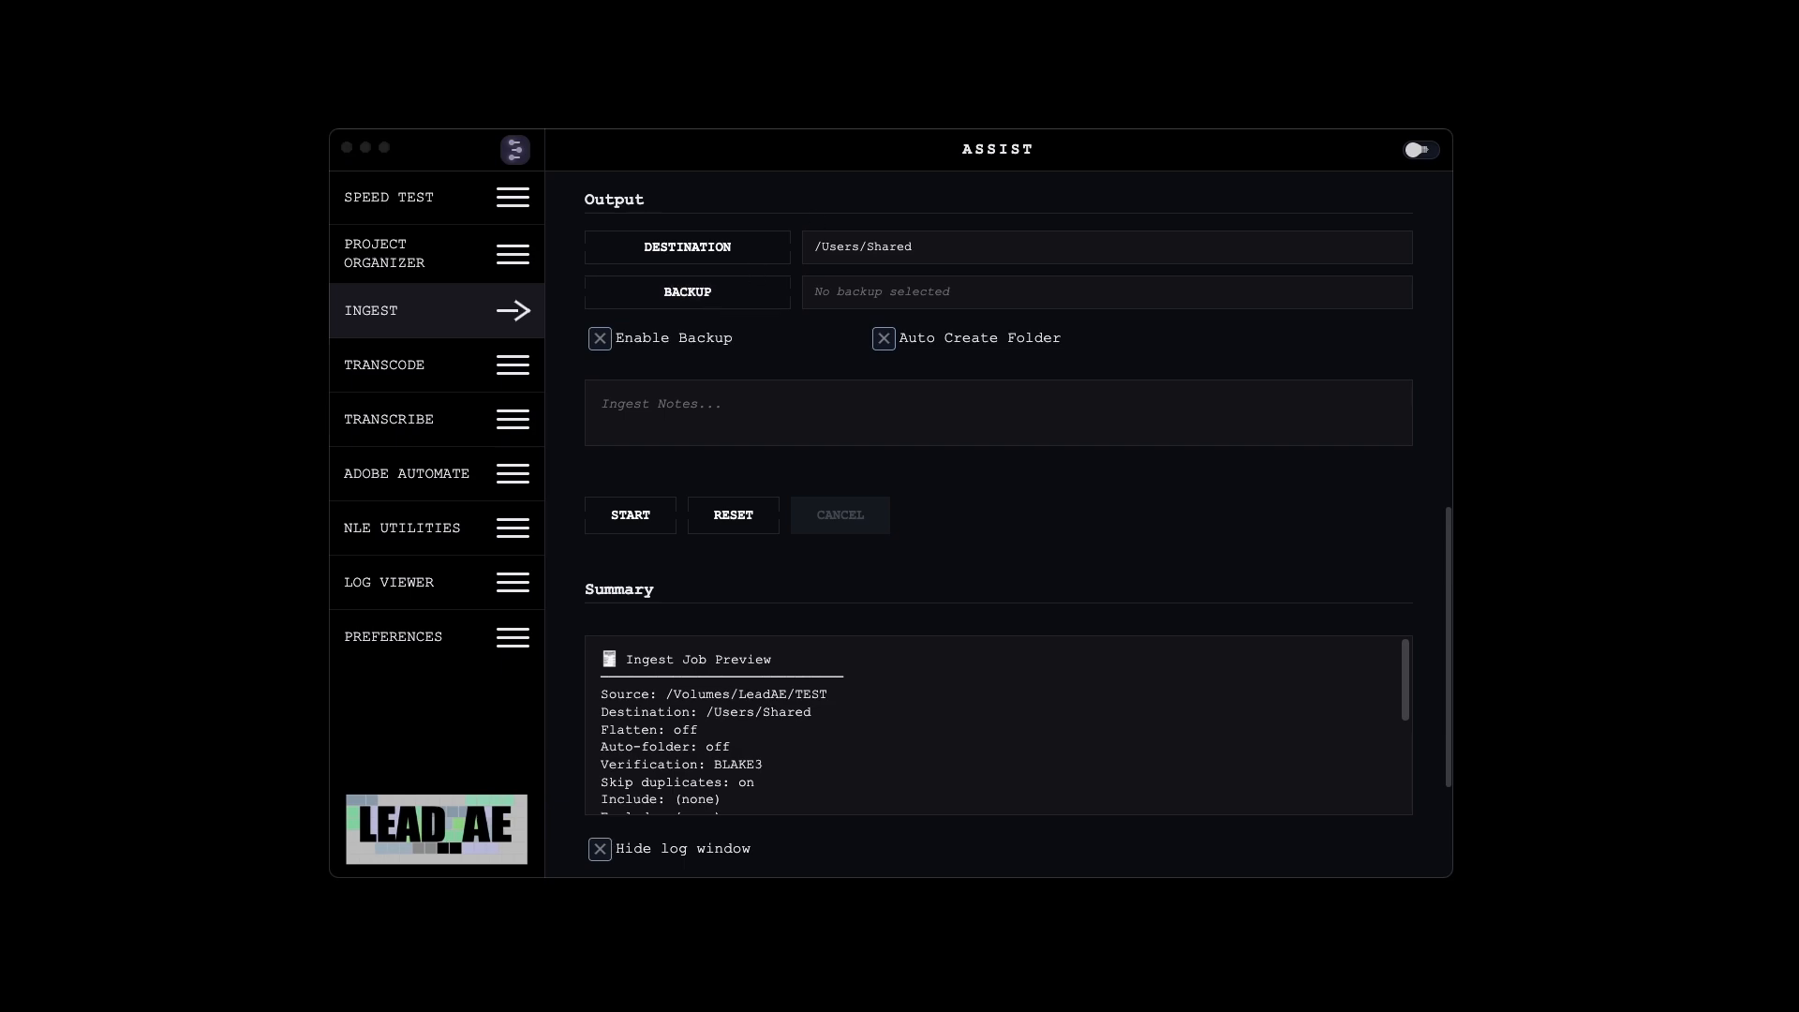
{"action": "key", "text": "Return"}
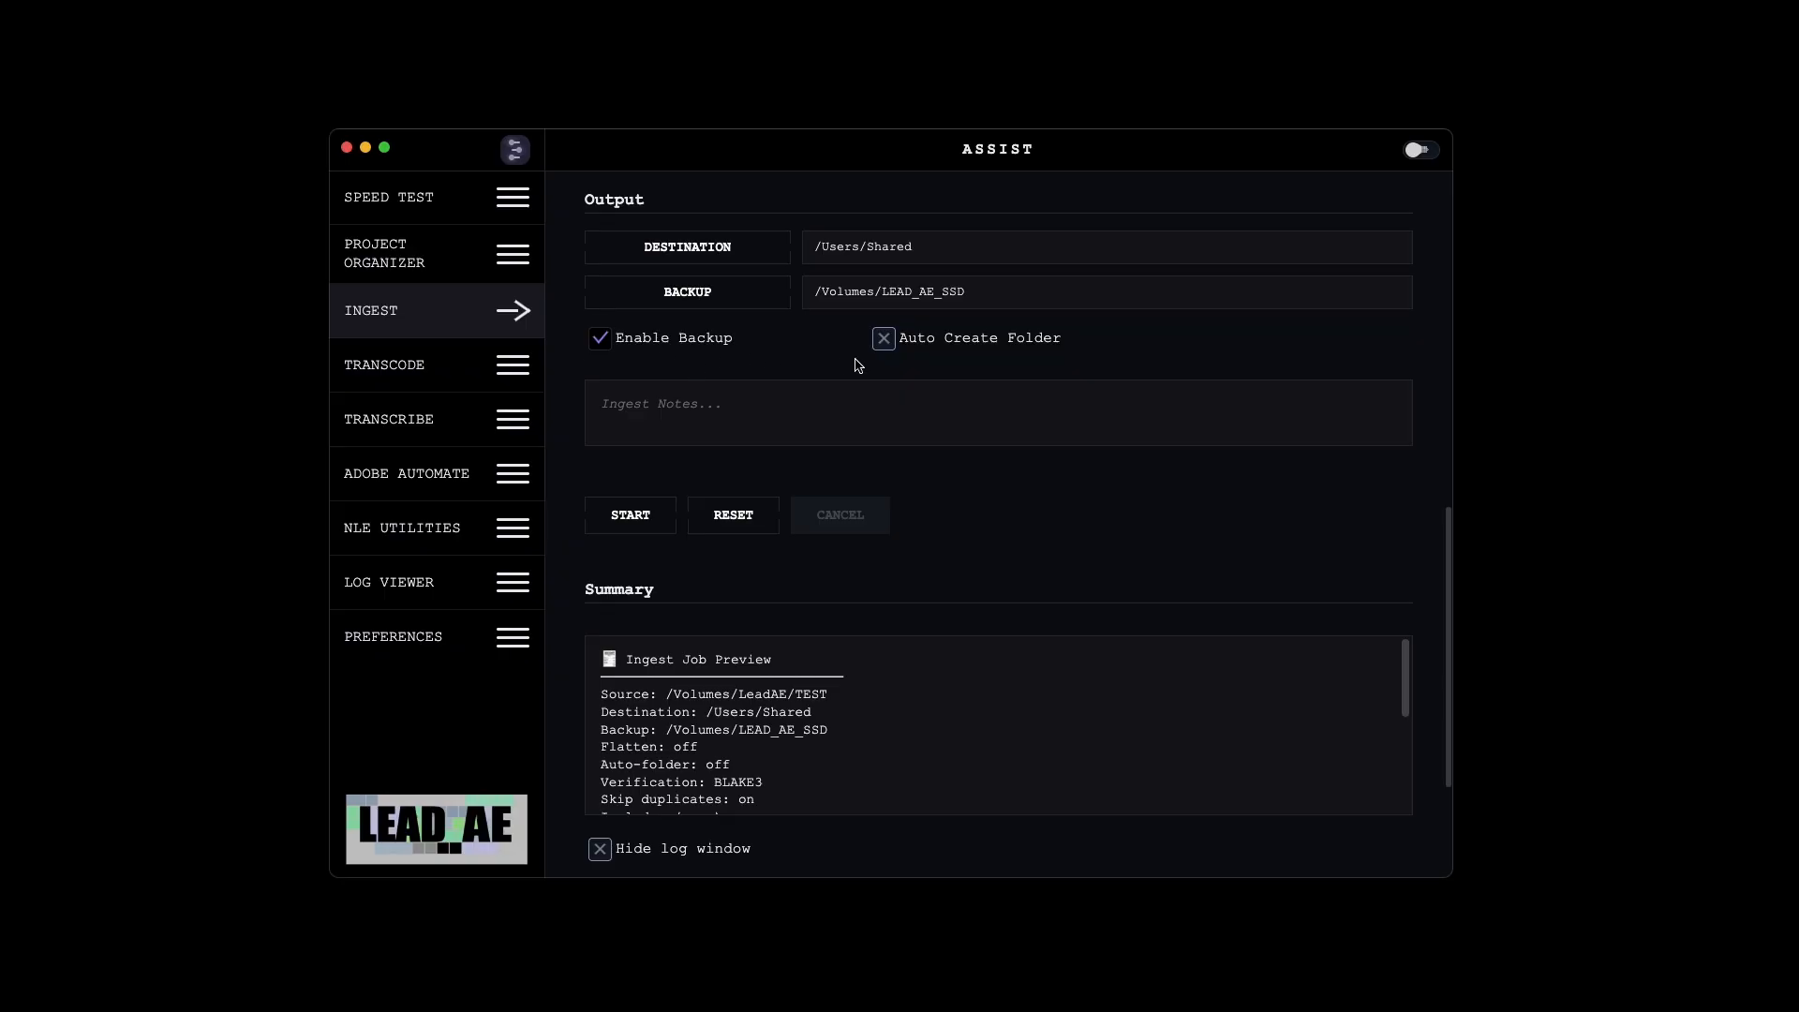
{"action": "left_click", "coordinate": [885, 342]}
{"action": "left_click", "coordinate": [884, 339]}
{"action": "left_click", "coordinate": [677, 407]}
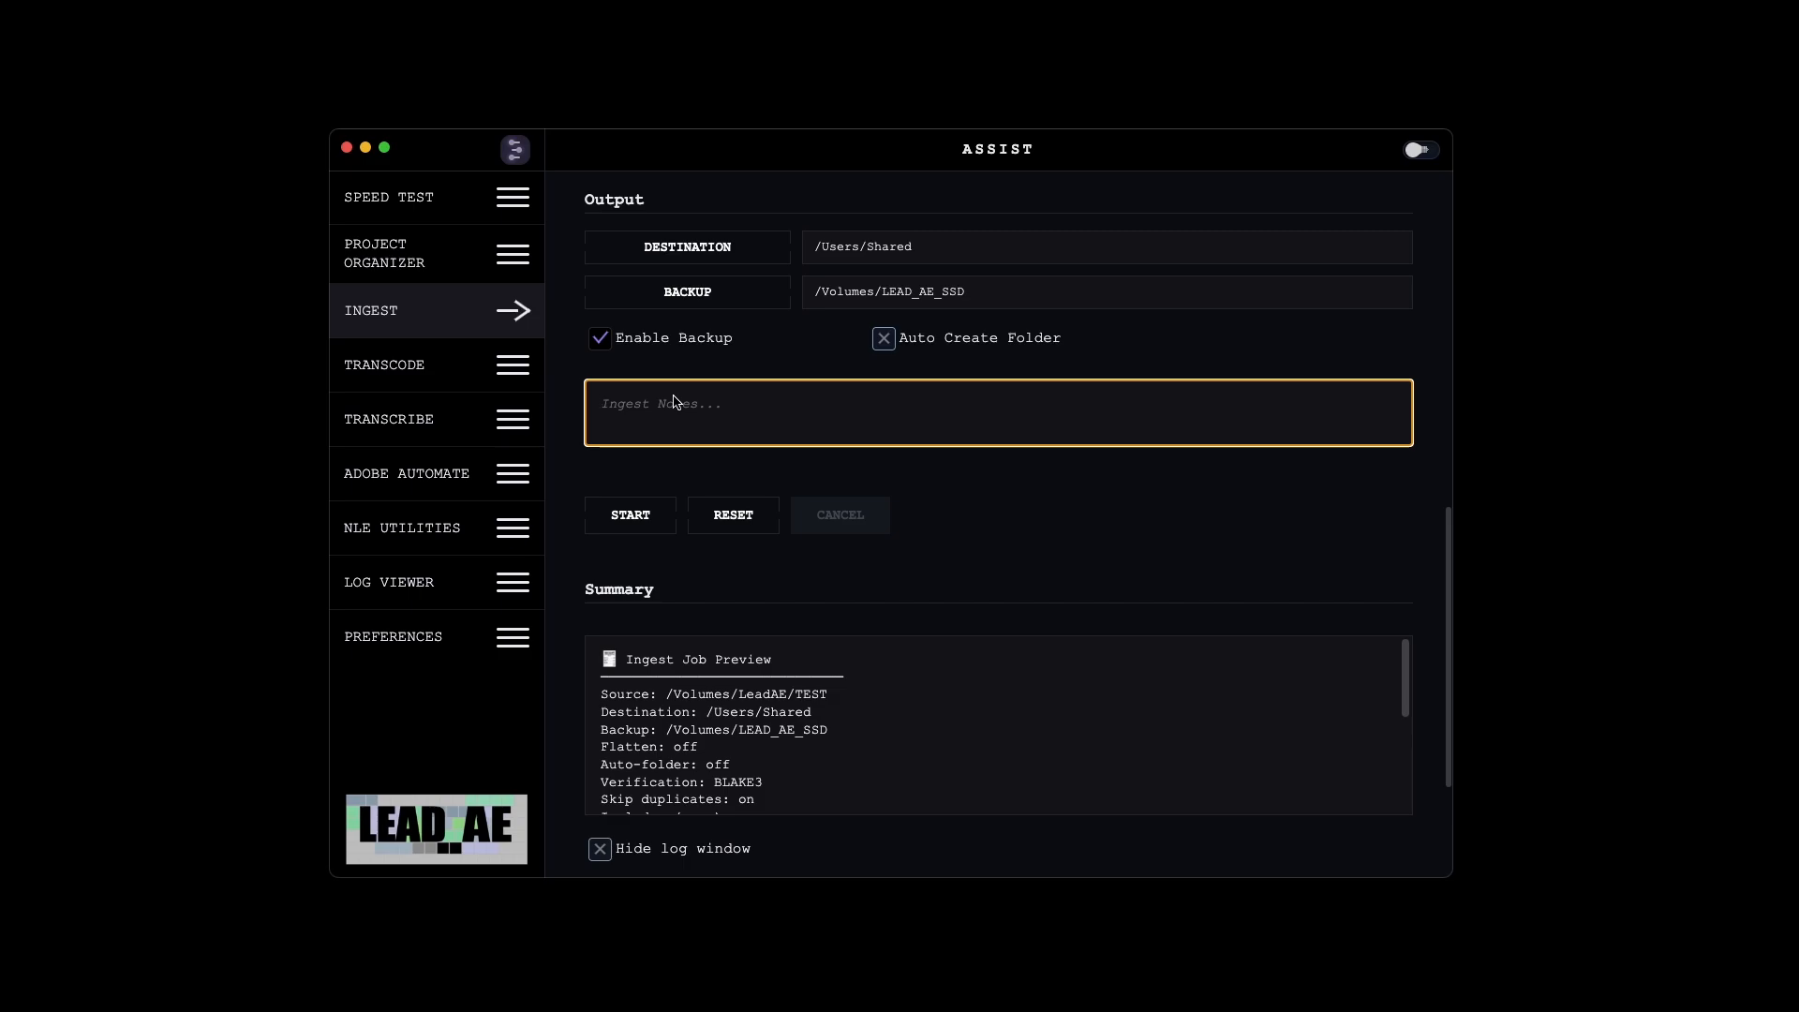
Step: Review the ingest job summary and log, then hide the log window and show it again
{"action": "scroll", "coordinate": [718, 621], "scroll_direction": "down", "scroll_amount": 3}
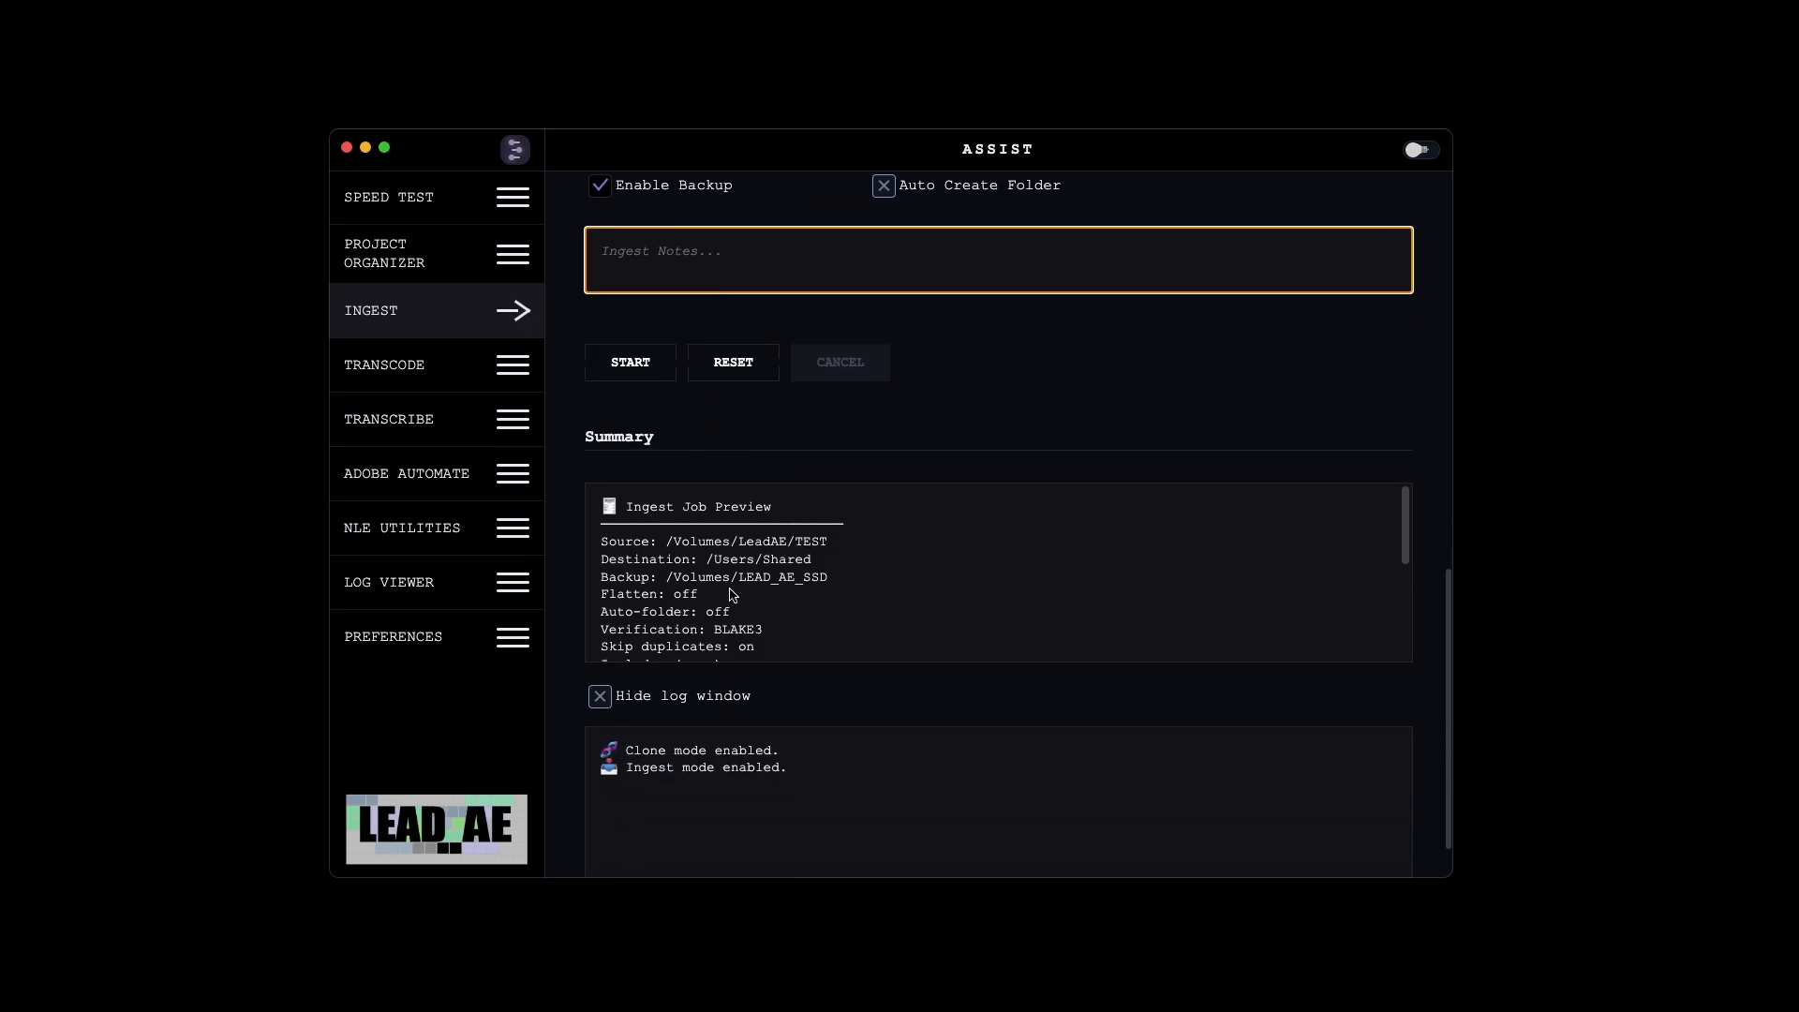
{"action": "scroll", "coordinate": [746, 583], "scroll_direction": "down", "scroll_amount": 5}
{"action": "scroll", "coordinate": [746, 590], "scroll_direction": "up", "scroll_amount": 2}
{"action": "scroll", "coordinate": [745, 598], "scroll_direction": "up", "scroll_amount": 1}
{"action": "scroll", "coordinate": [628, 688], "scroll_direction": "down", "scroll_amount": 1}
{"action": "left_click", "coordinate": [599, 633]}
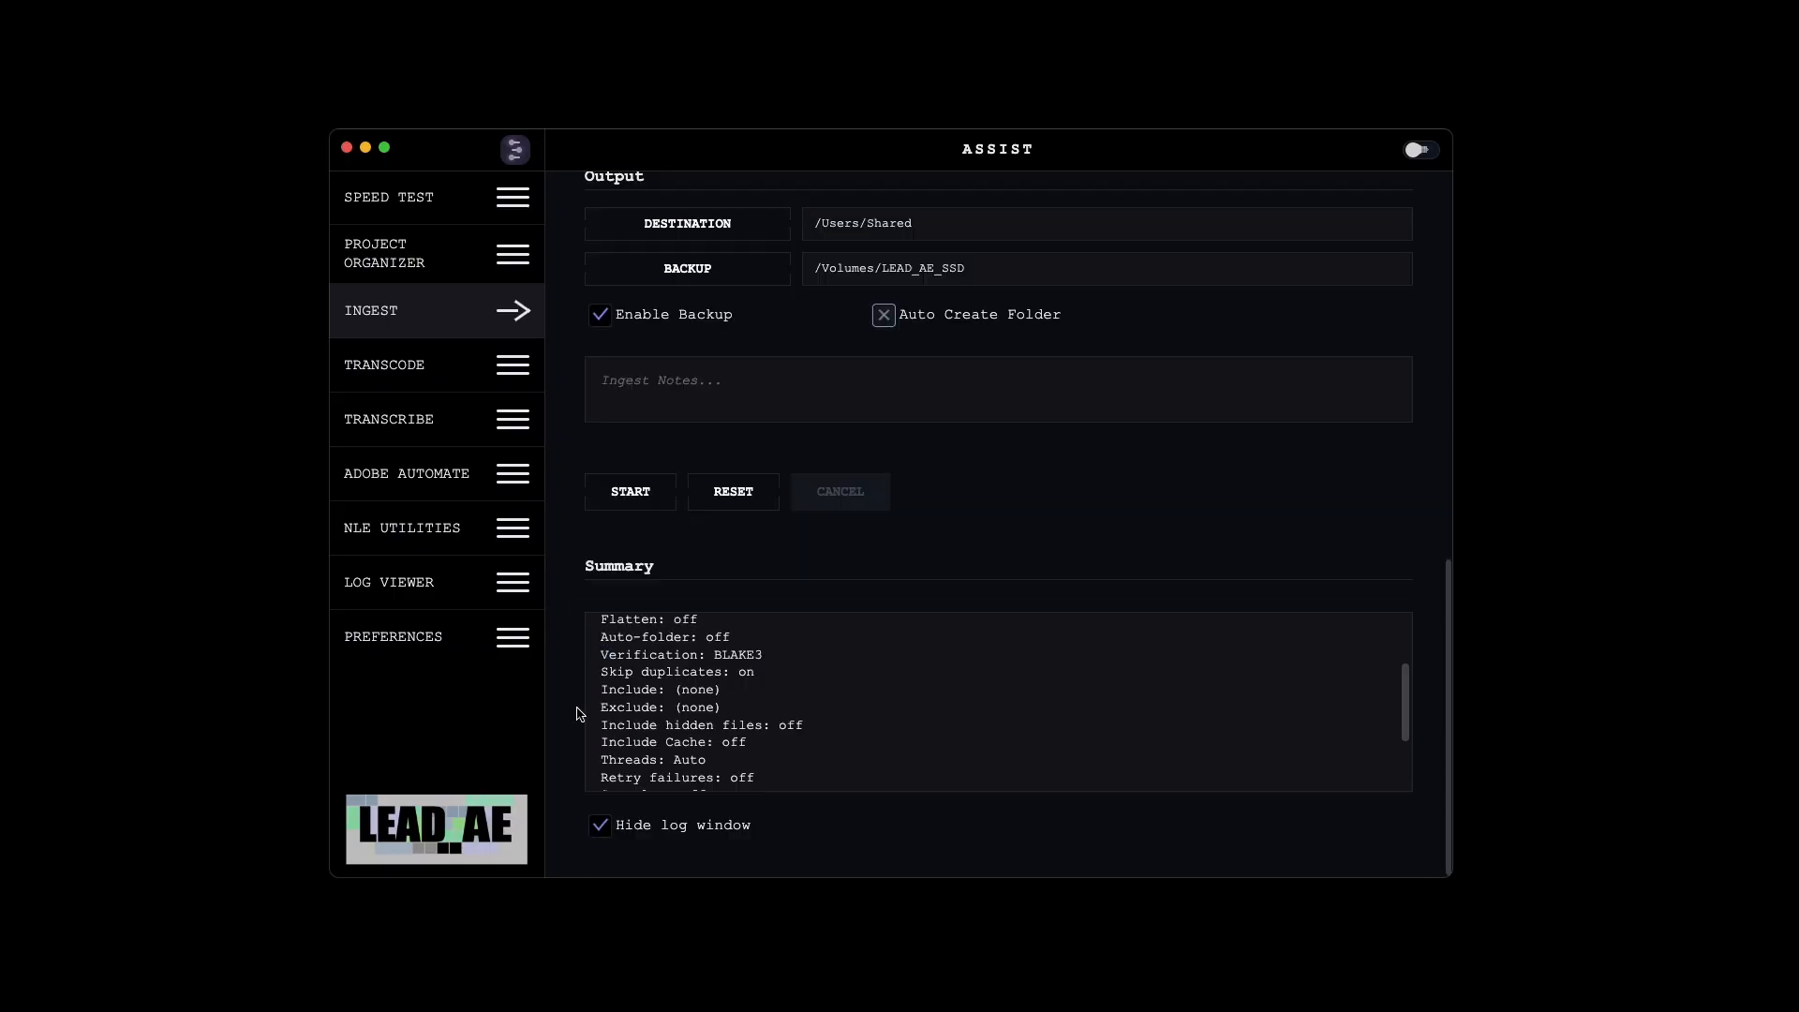
{"action": "left_click", "coordinate": [604, 822]}
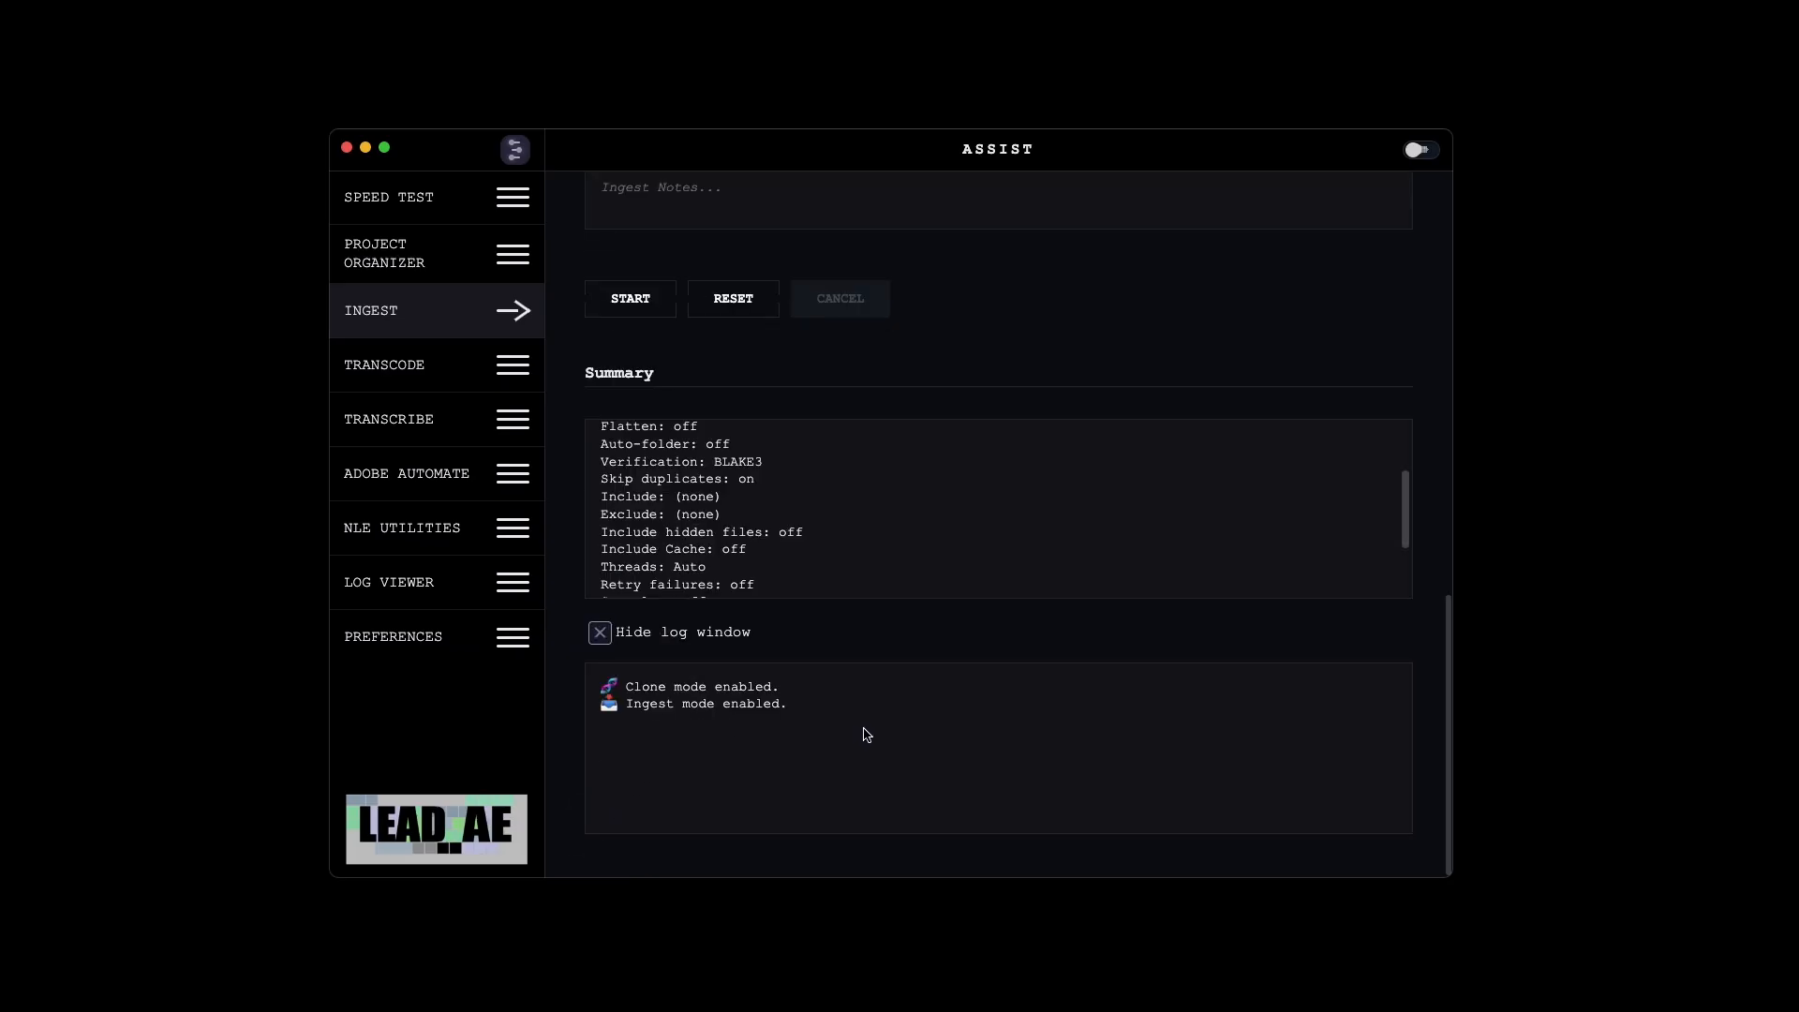
Step: Reset the ingest job settings to their defaults and return to the input section
{"action": "scroll", "coordinate": [863, 731], "scroll_direction": "up", "scroll_amount": 3}
{"action": "left_click", "coordinate": [740, 498]}
{"action": "scroll", "coordinate": [743, 520], "scroll_direction": "up", "scroll_amount": 10}
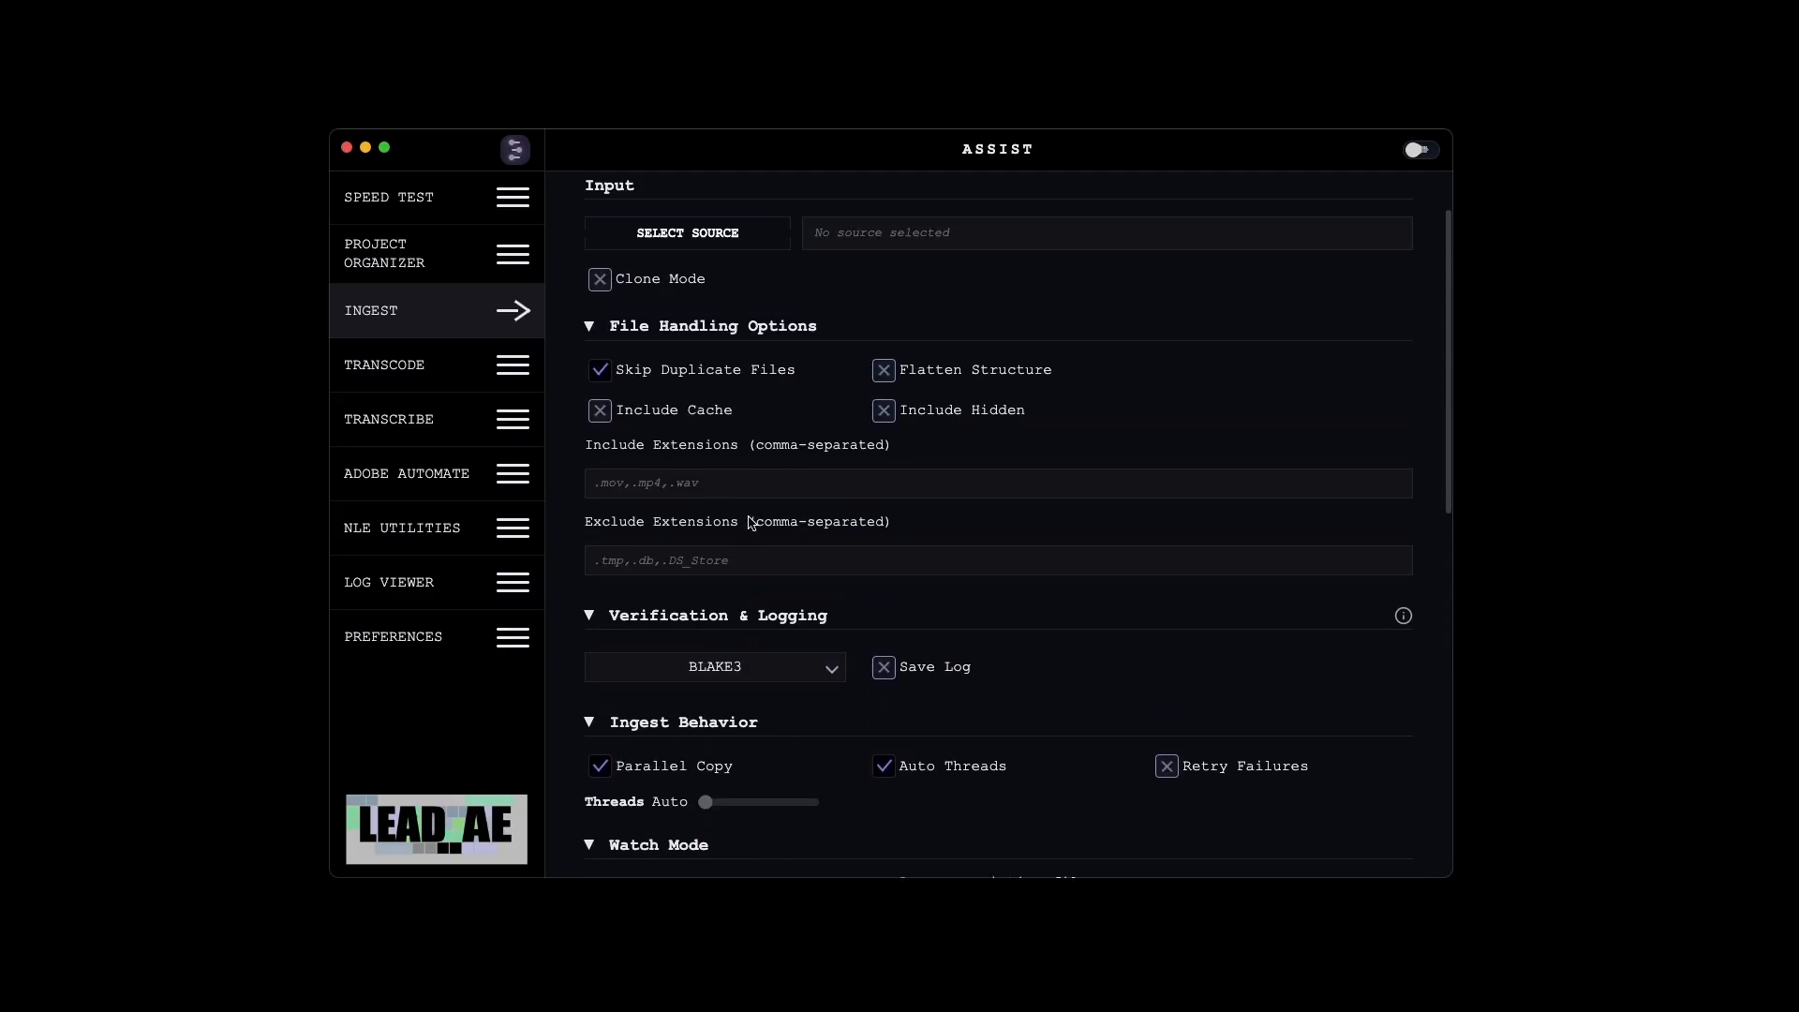
Step: Set up an ingest of /Volumes/LeadAE/TEST/TEST_01.mov to /Volumes/LEAD_AE_SSD, with backup enabled to /Users/Shared
{"action": "left_click", "coordinate": [698, 320]}
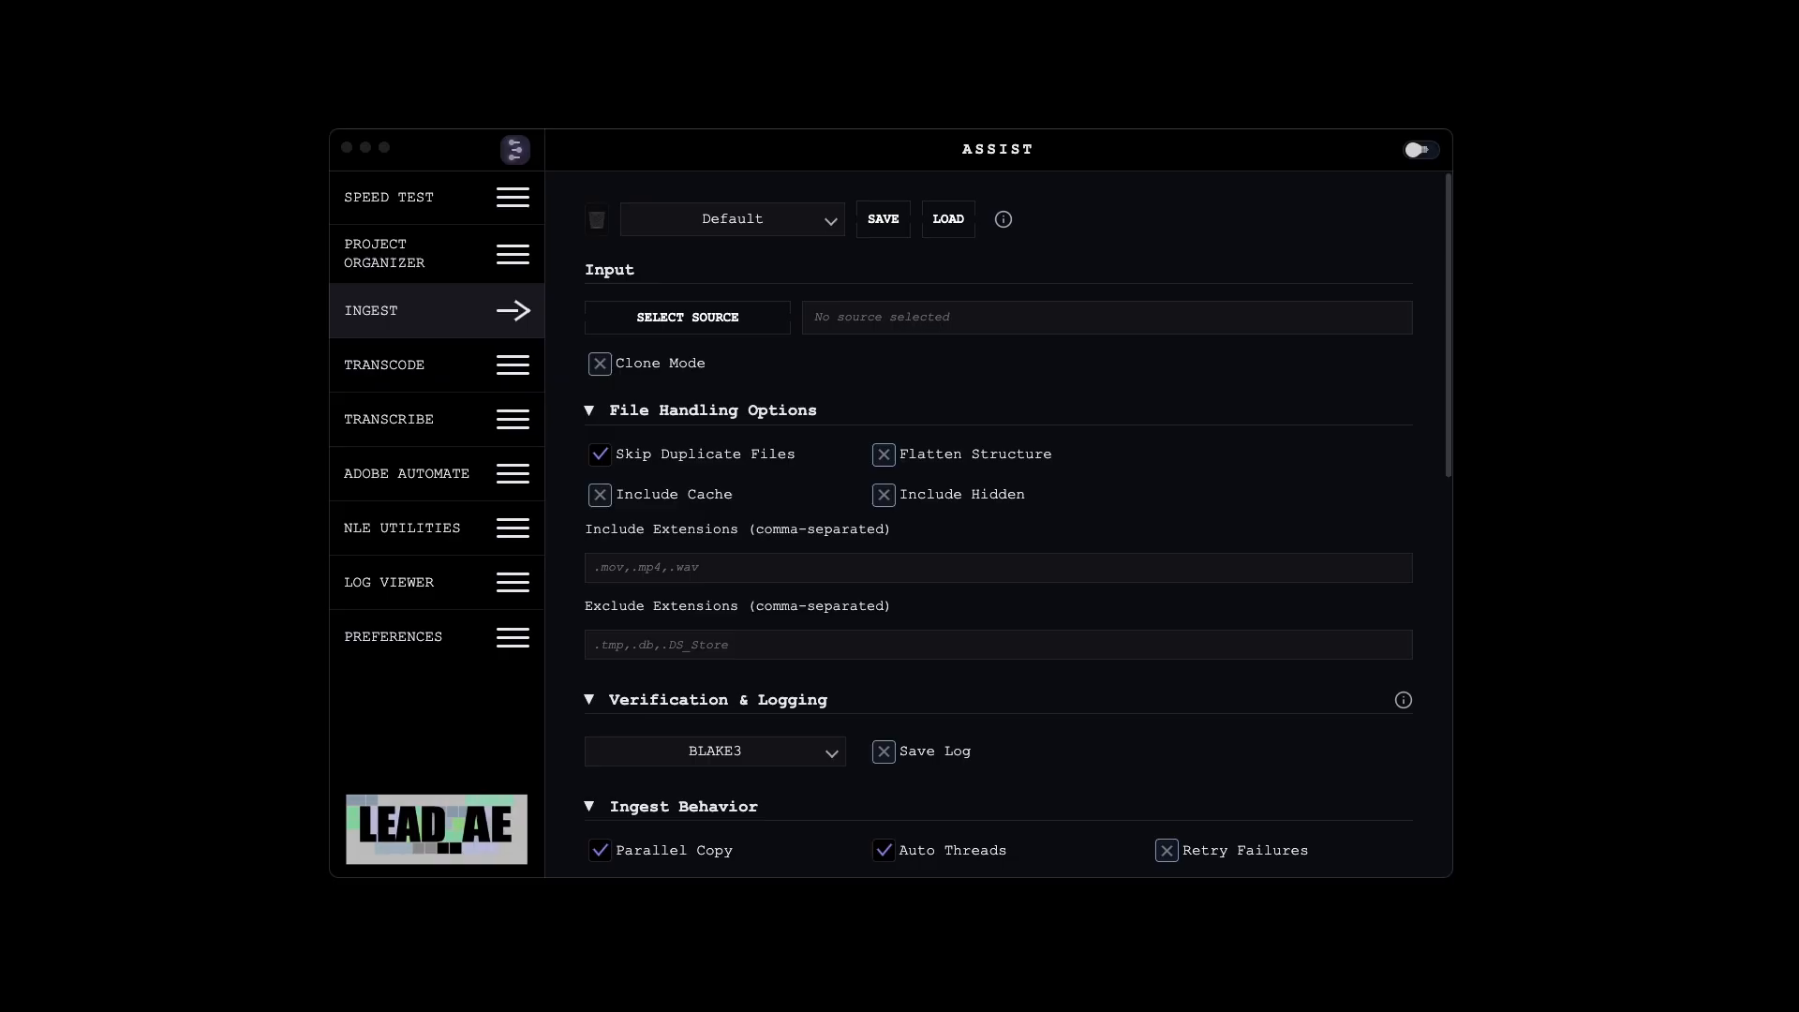
{"action": "scroll", "coordinate": [654, 573], "scroll_direction": "down", "scroll_amount": 8}
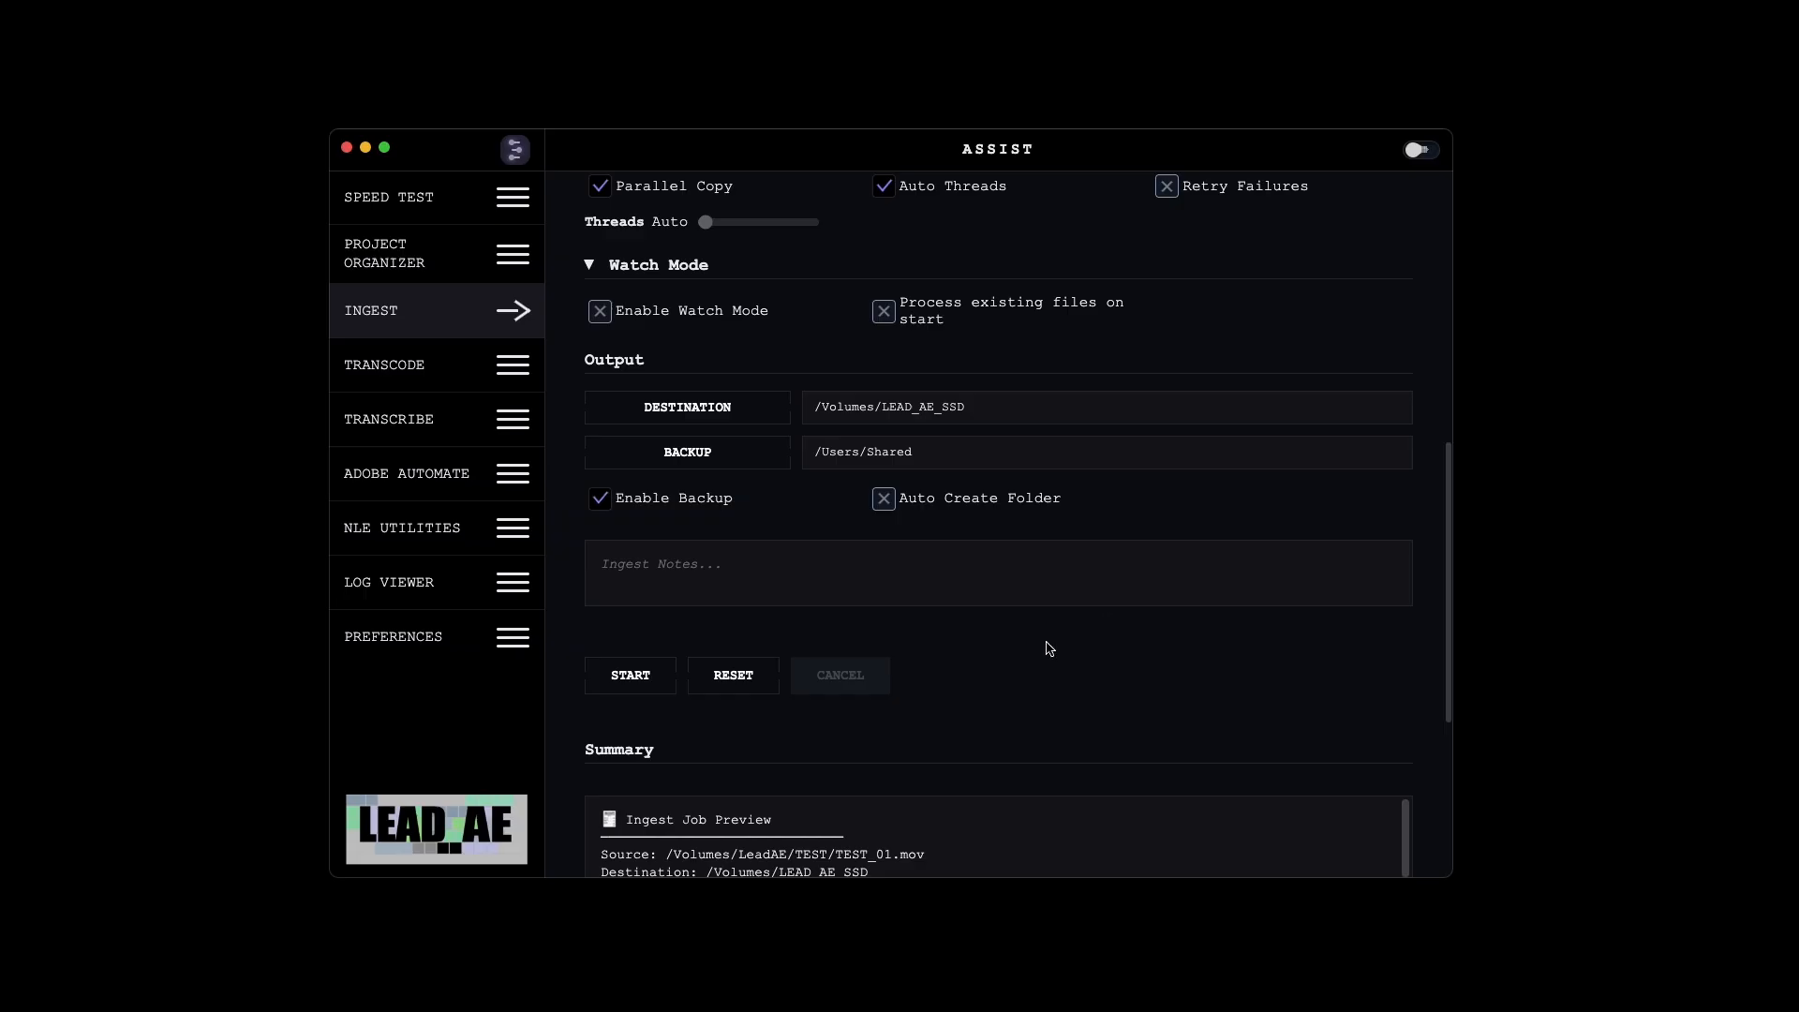
Step: Enable Save Log under Verification & Logging and start the ingest job
{"action": "scroll", "coordinate": [871, 610], "scroll_direction": "up", "scroll_amount": 5}
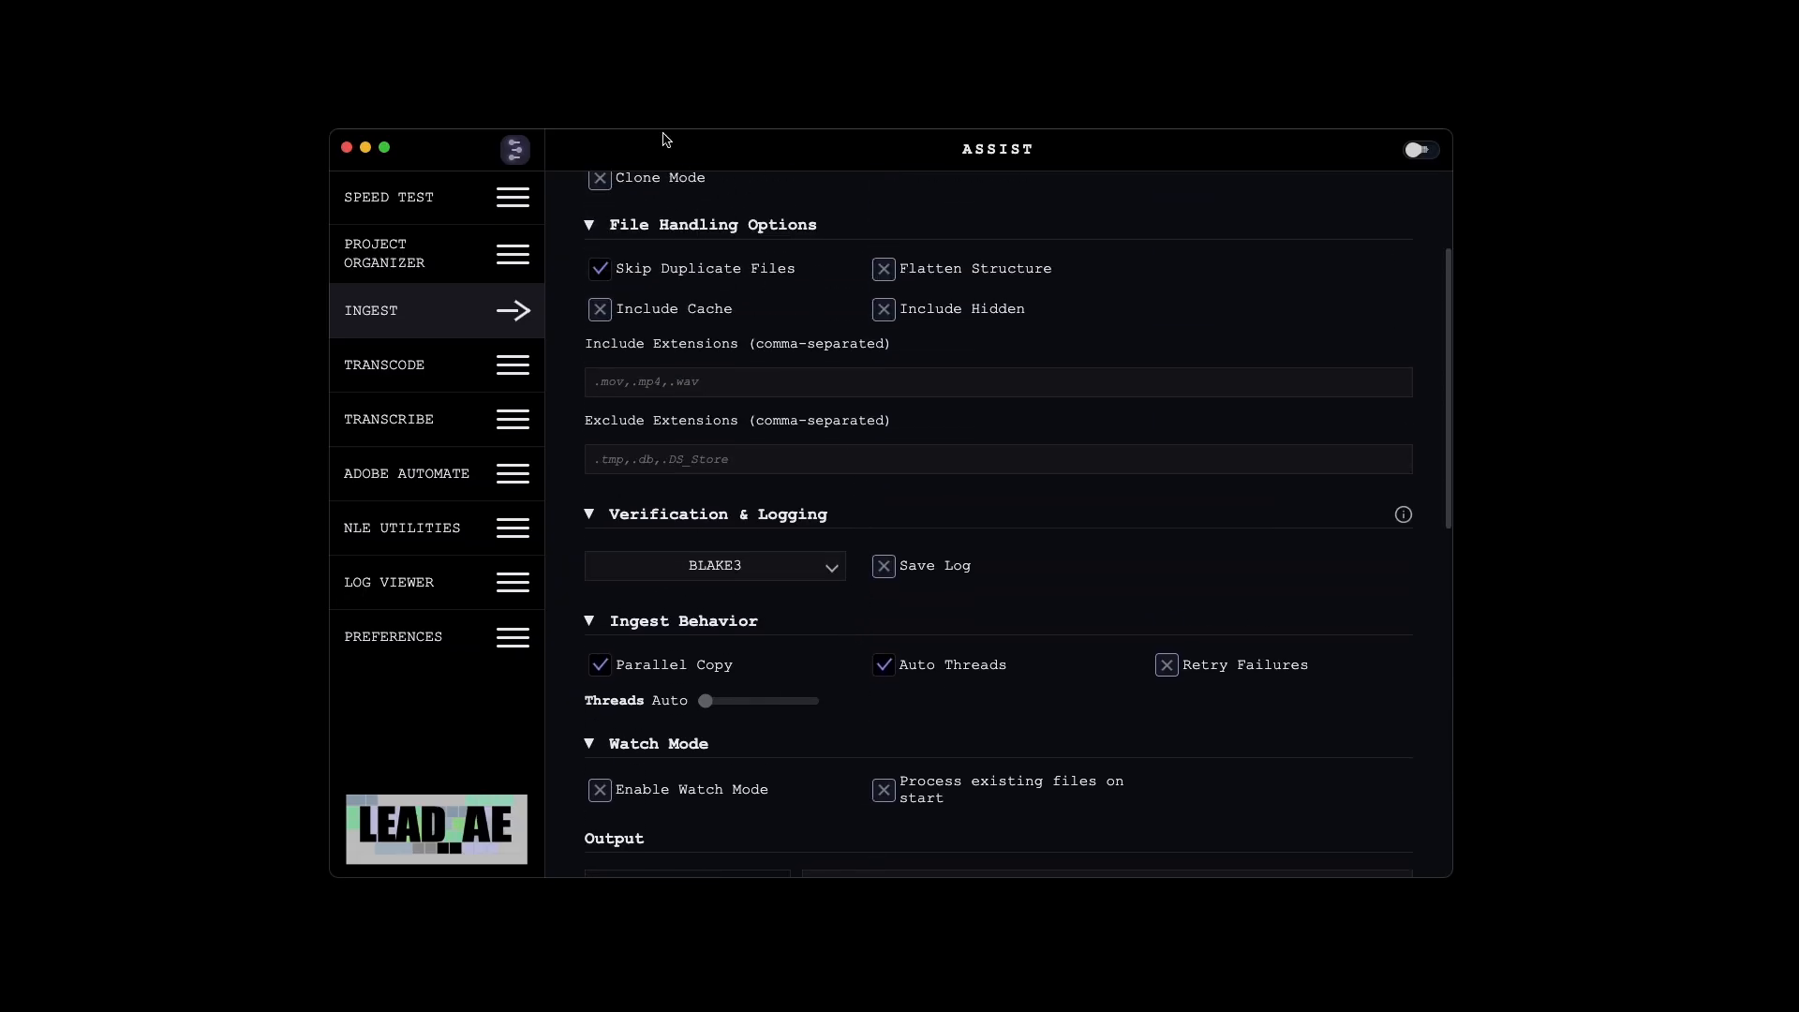
{"action": "left_click", "coordinate": [883, 566]}
{"action": "scroll", "coordinate": [852, 656], "scroll_direction": "down", "scroll_amount": 5}
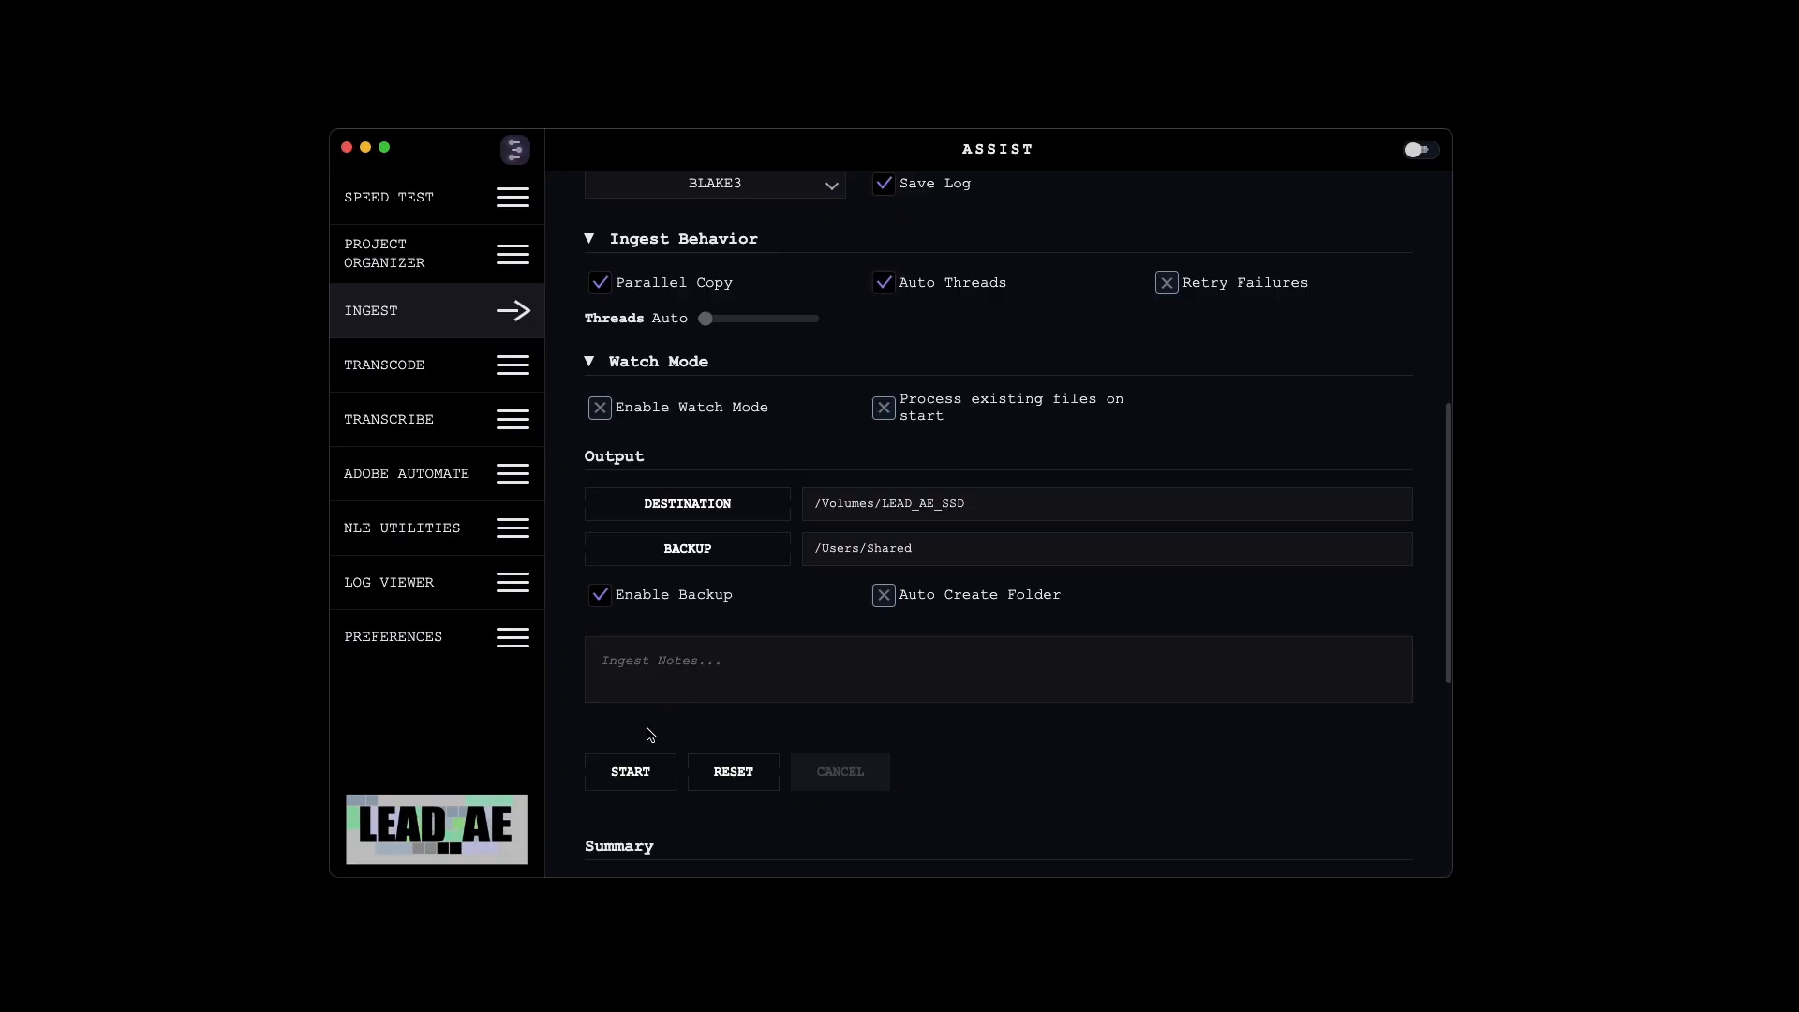
{"action": "scroll", "coordinate": [650, 731], "scroll_direction": "down", "scroll_amount": 5}
{"action": "left_click", "coordinate": [622, 298]}
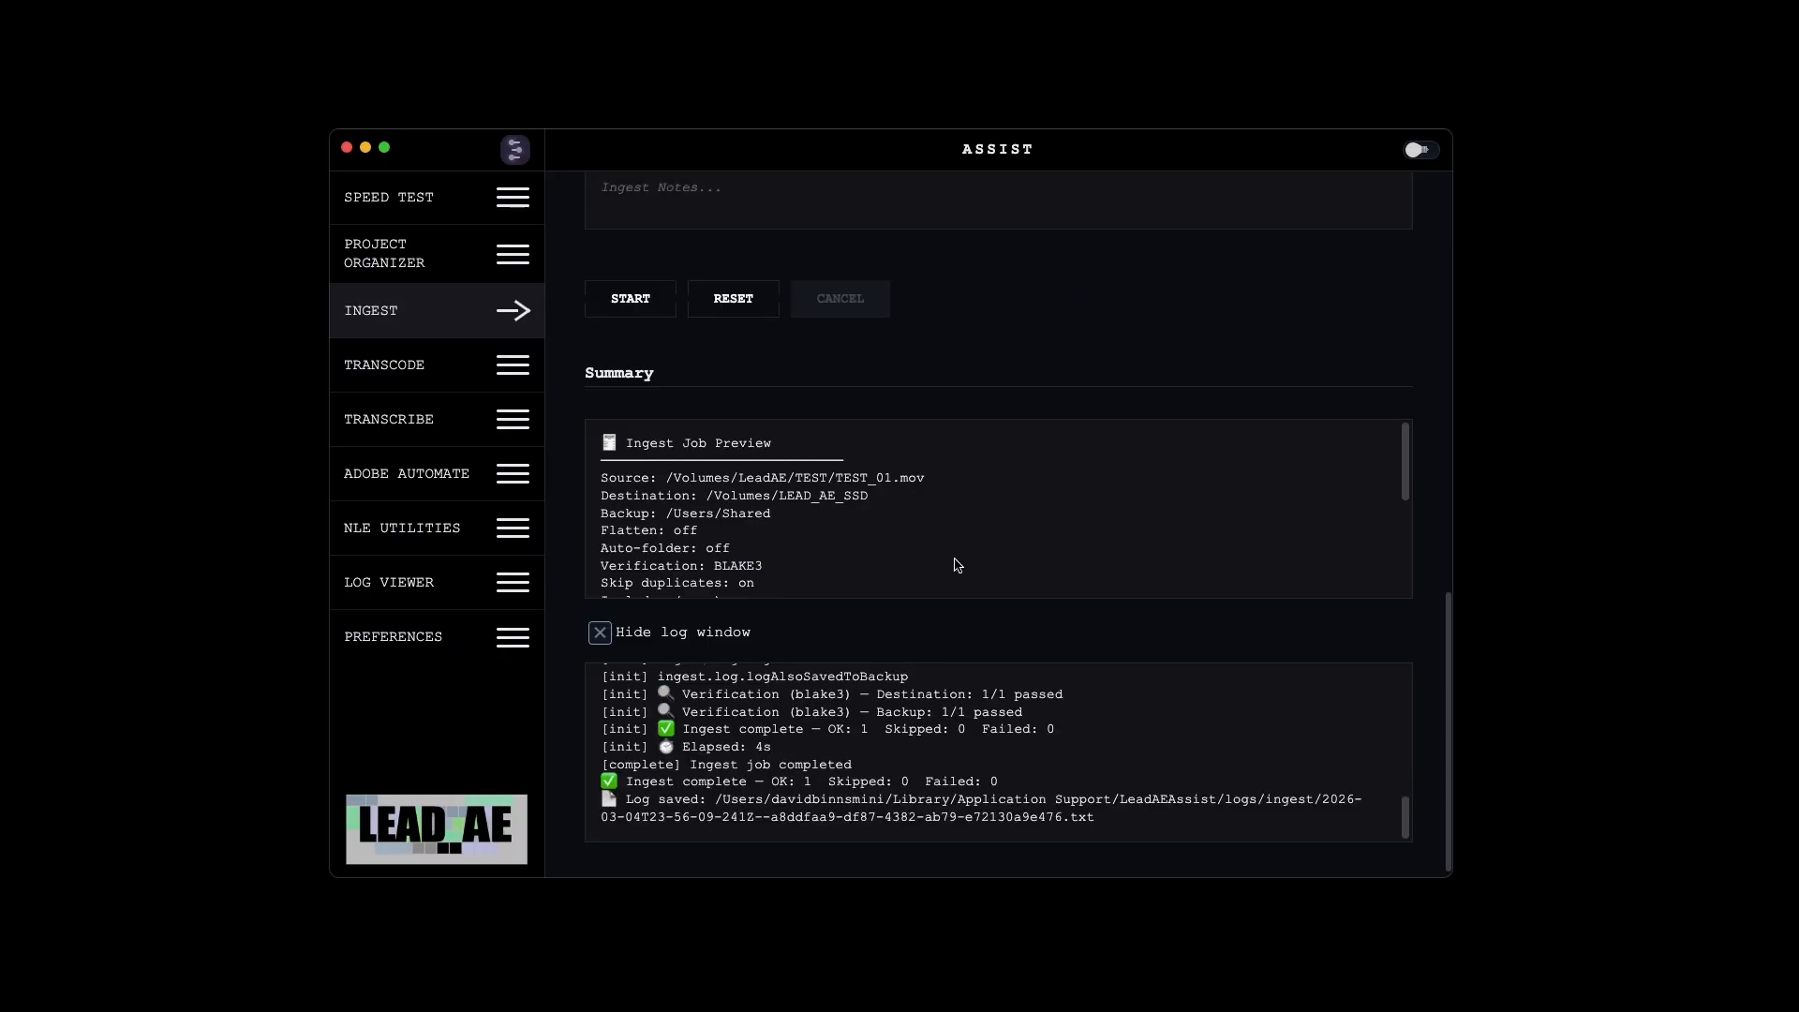
Step: Review the ingest log for file handling, verification and saved-log entries, and clear the ingest form for a new job
{"action": "scroll", "coordinate": [1049, 754], "scroll_direction": "up", "scroll_amount": 3}
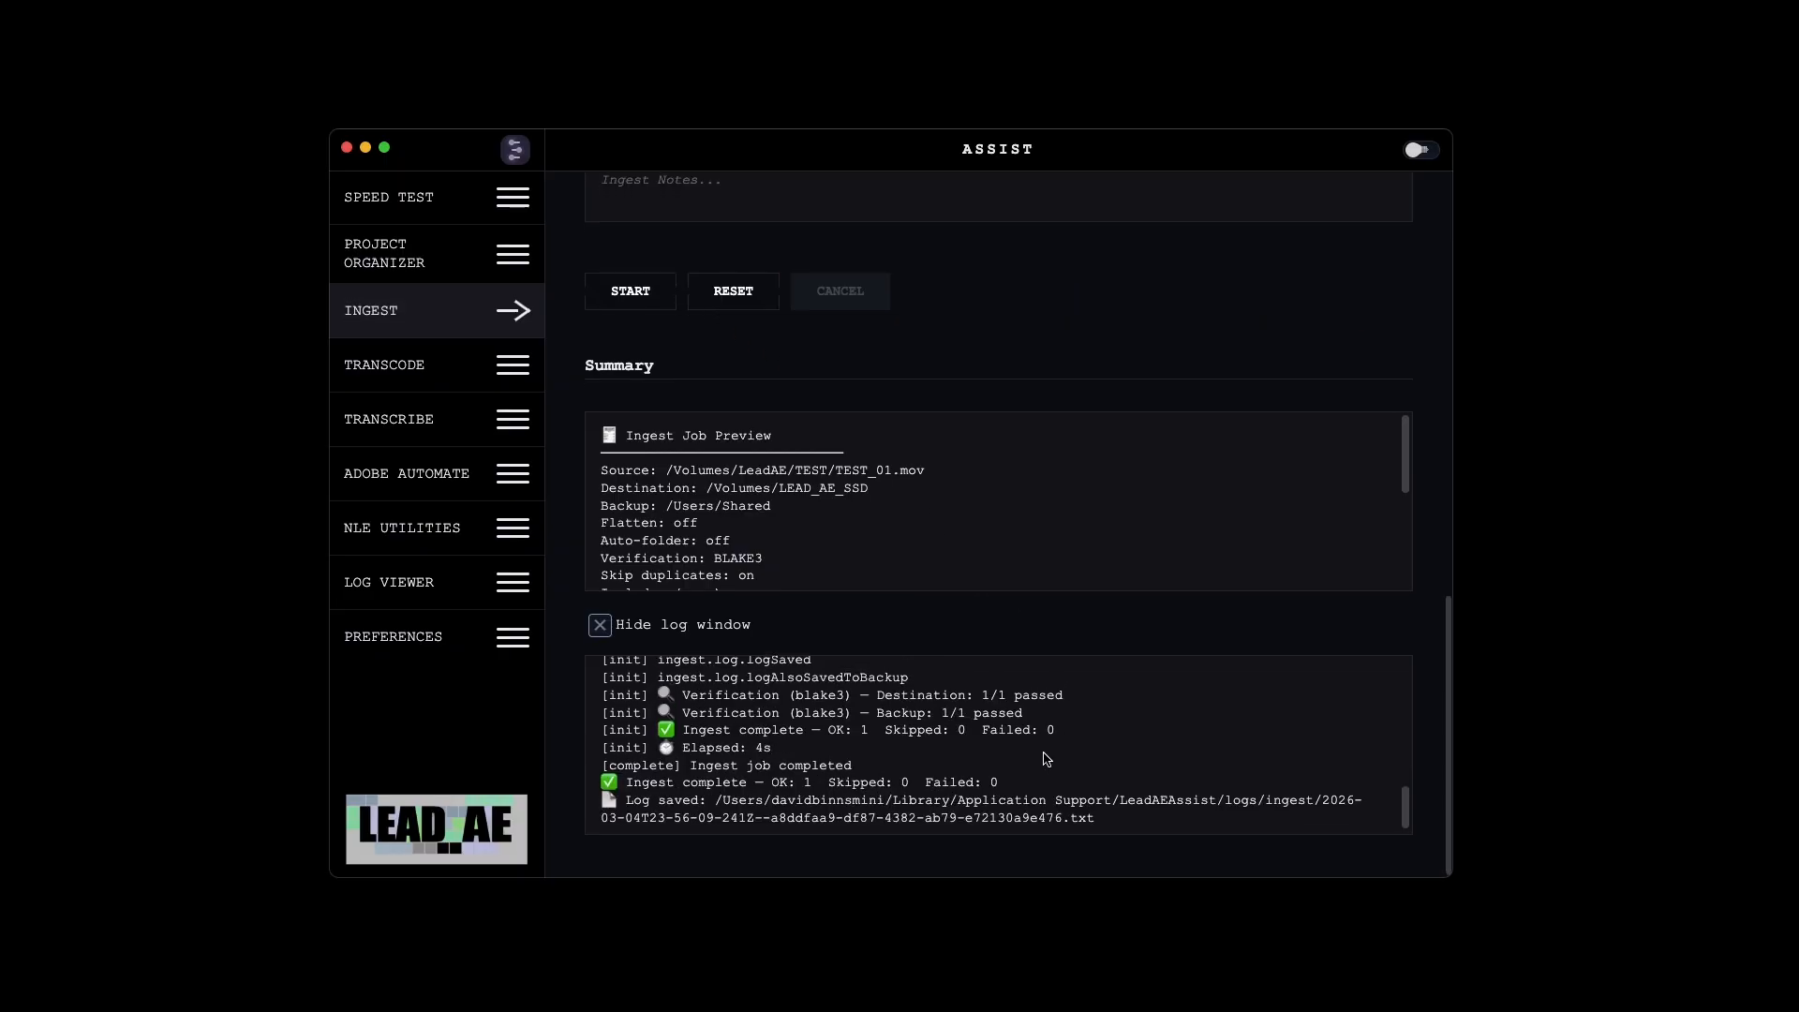
{"action": "scroll", "coordinate": [1049, 760], "scroll_direction": "up", "scroll_amount": 15}
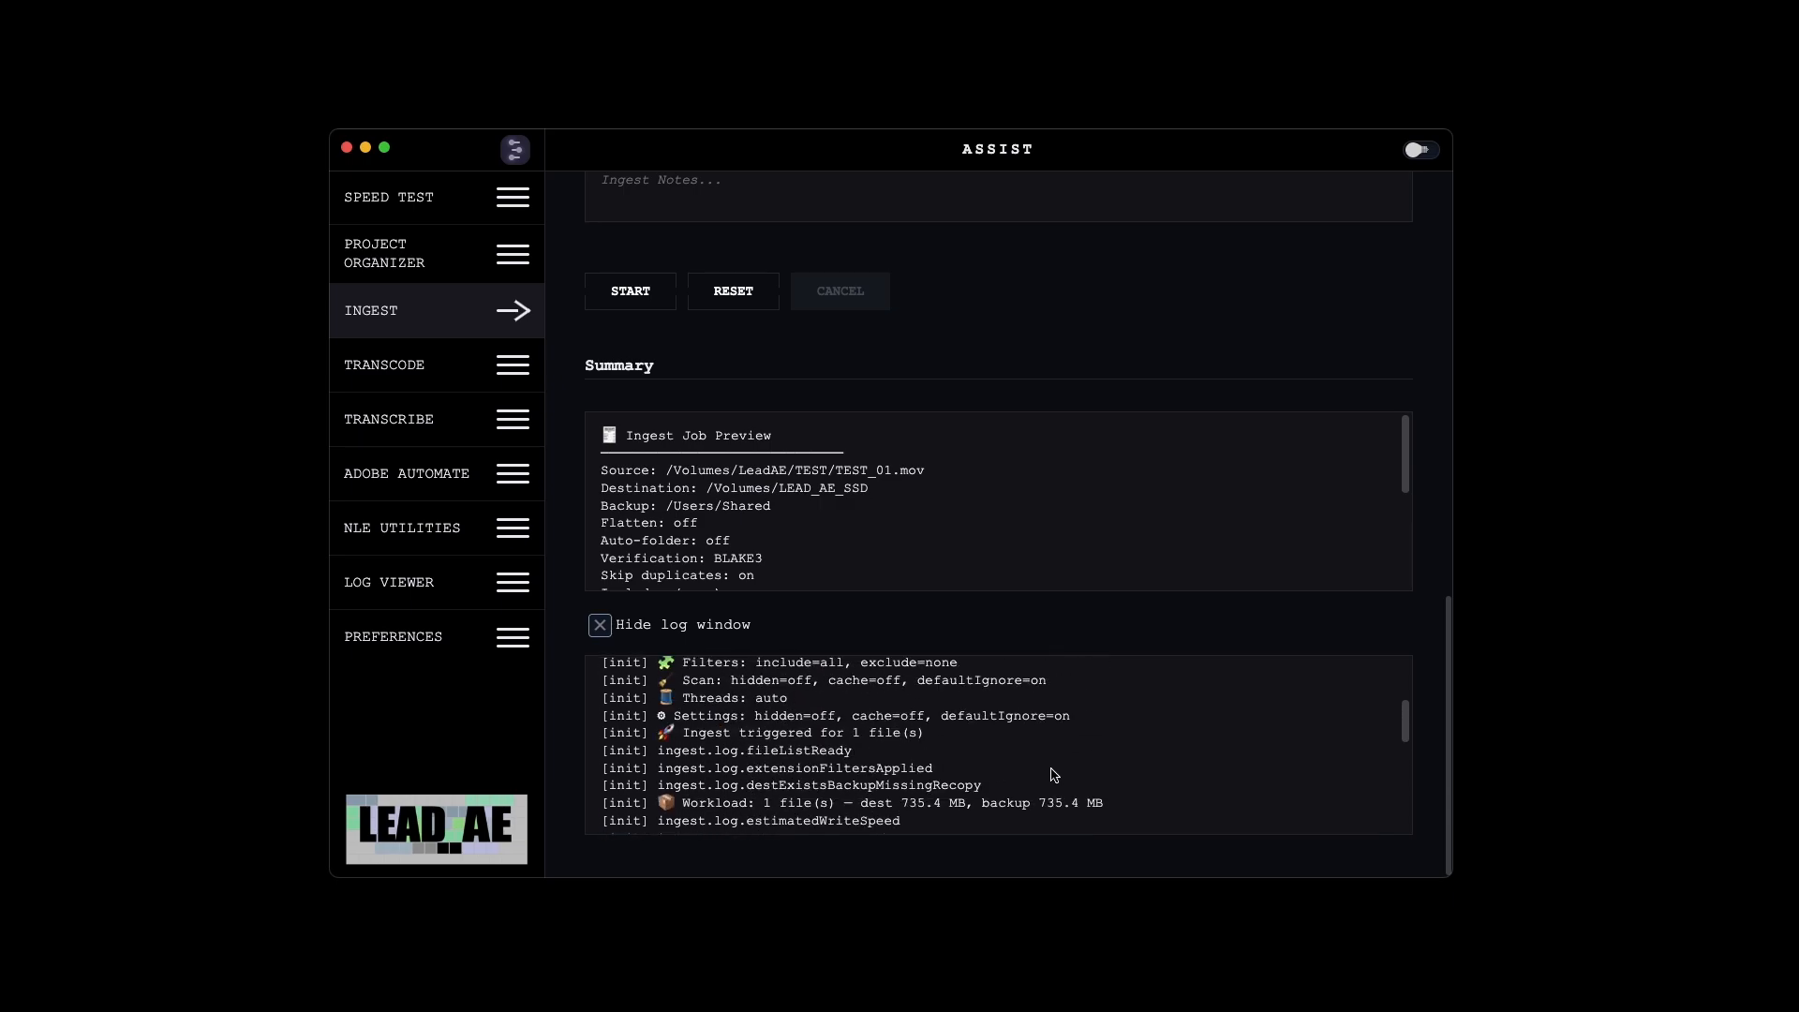
{"action": "scroll", "coordinate": [1056, 782], "scroll_direction": "down", "scroll_amount": 15}
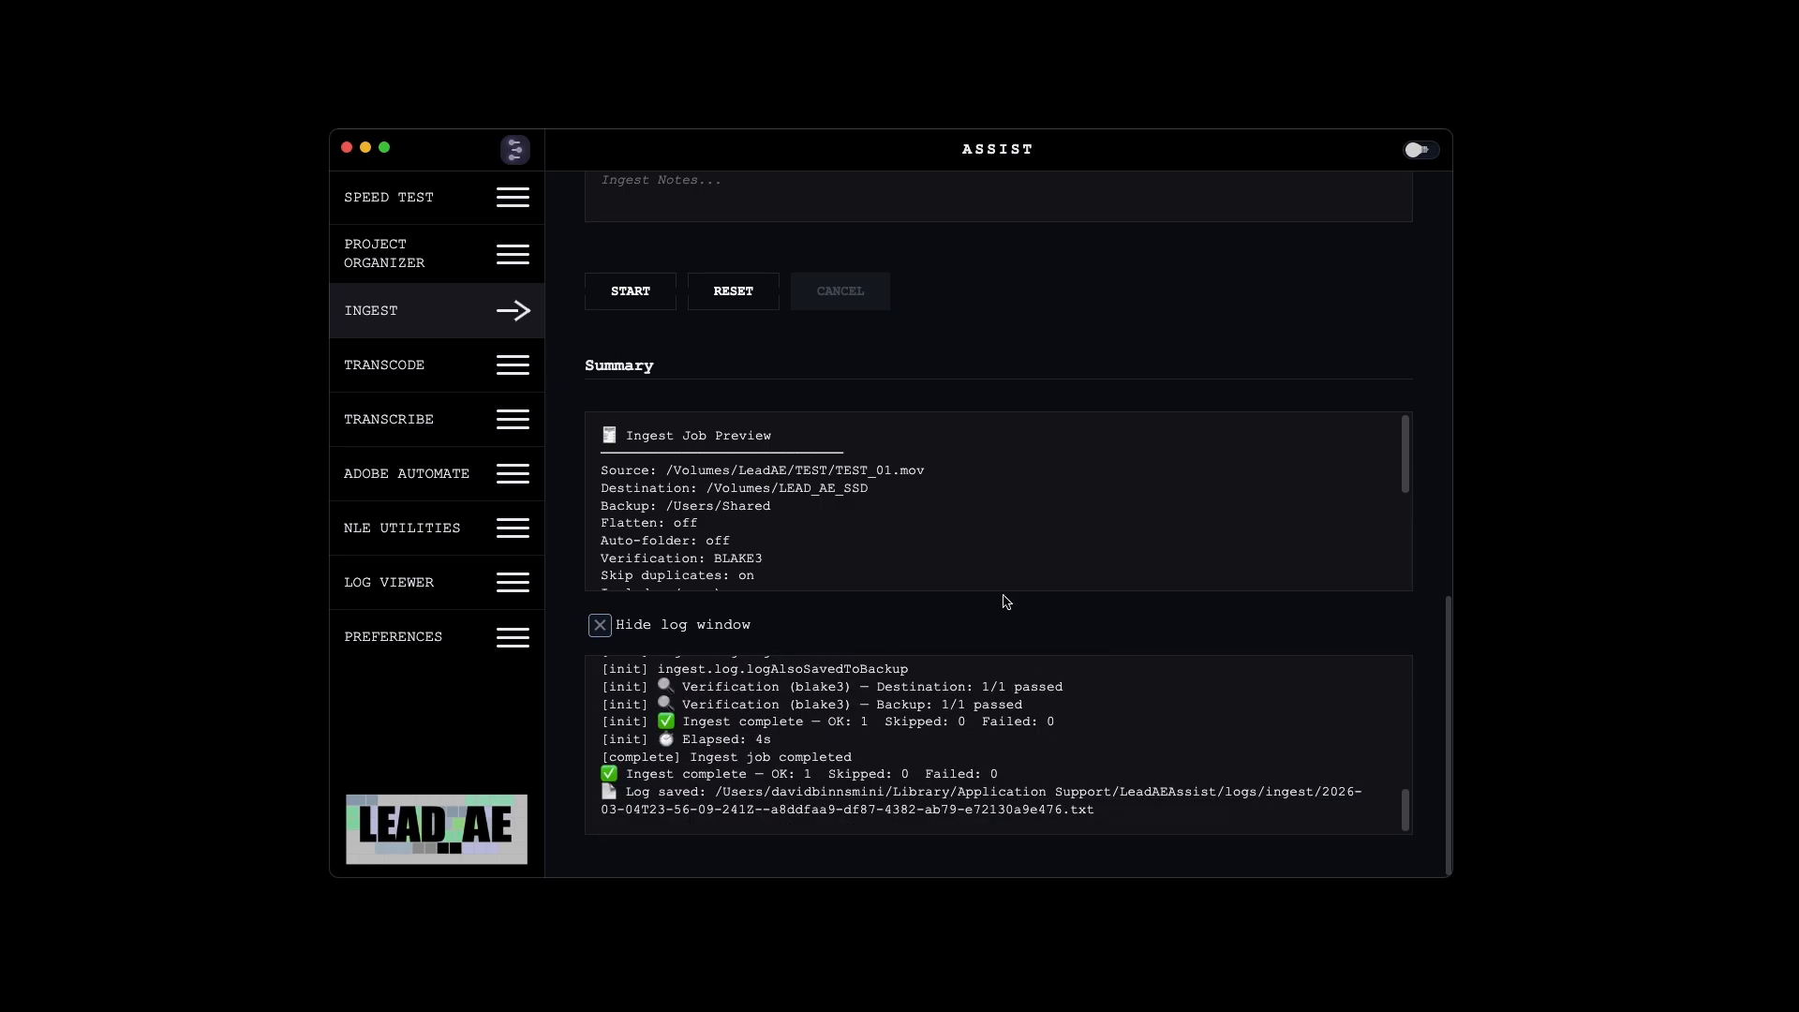
{"action": "scroll", "coordinate": [974, 533], "scroll_direction": "down", "scroll_amount": 2}
{"action": "scroll", "coordinate": [970, 535], "scroll_direction": "down", "scroll_amount": 3}
{"action": "scroll", "coordinate": [965, 539], "scroll_direction": "up", "scroll_amount": 5}
{"action": "scroll", "coordinate": [975, 569], "scroll_direction": "up", "scroll_amount": 1}
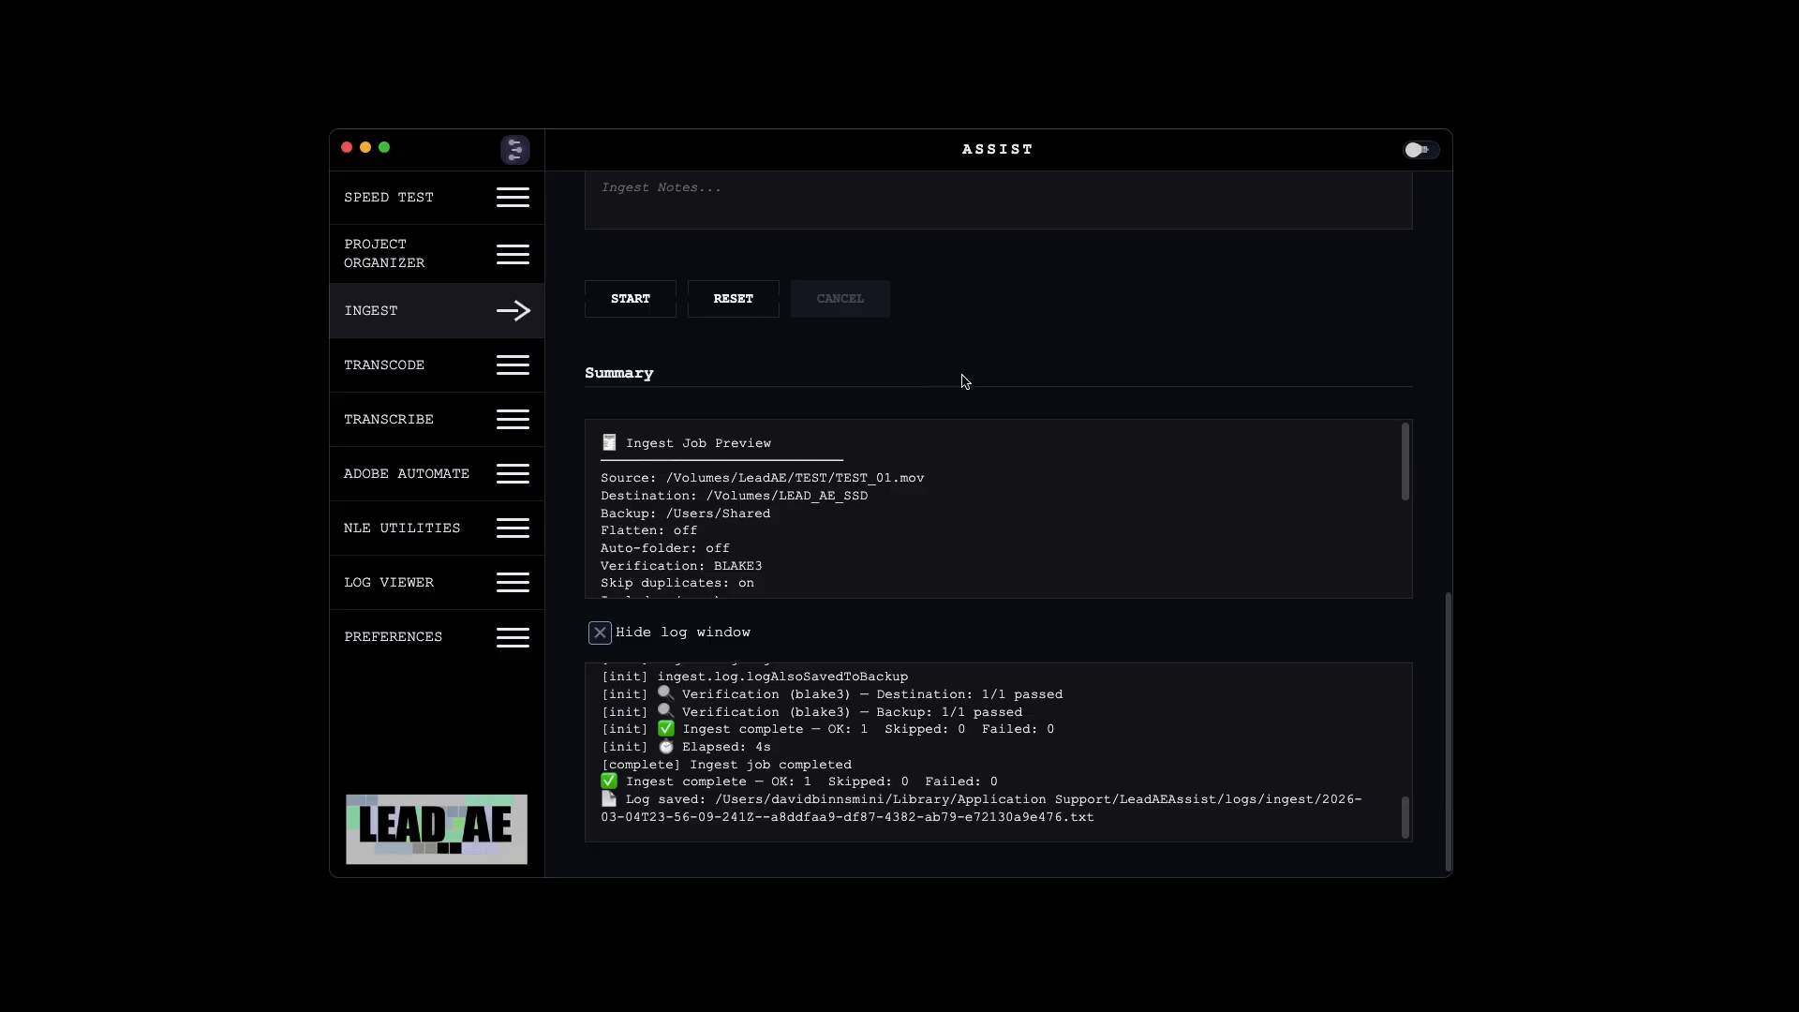
{"action": "left_click", "coordinate": [742, 302]}
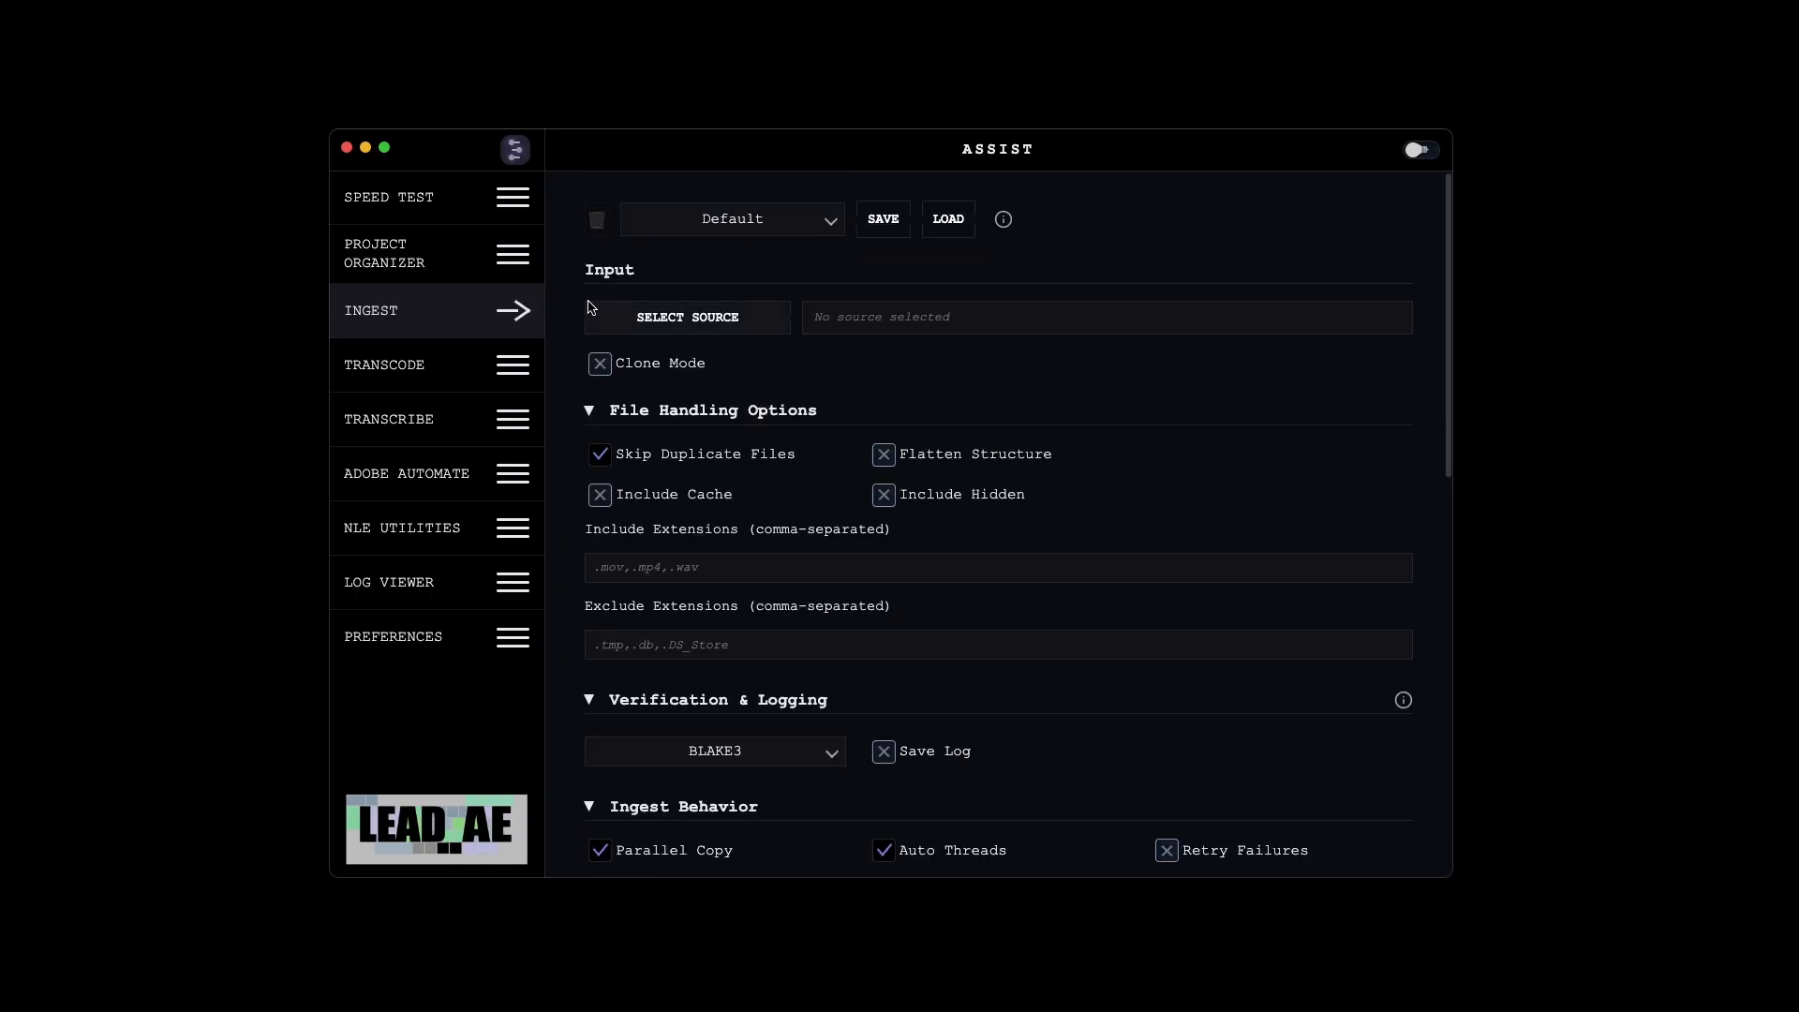